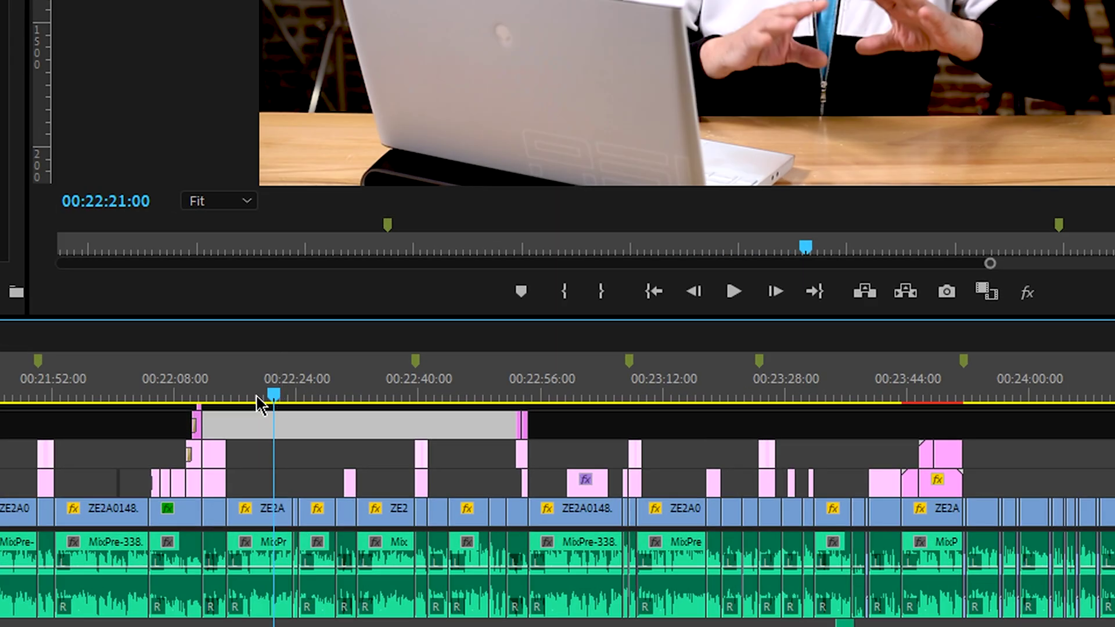
- Scrub the sequence around the markers near 00:21:50 and 00:22:40, ending with the playhead at 00:21:51:09
{"action": "left_click_drag", "start_coordinate": [330, 451], "coordinate": [211, 451]}
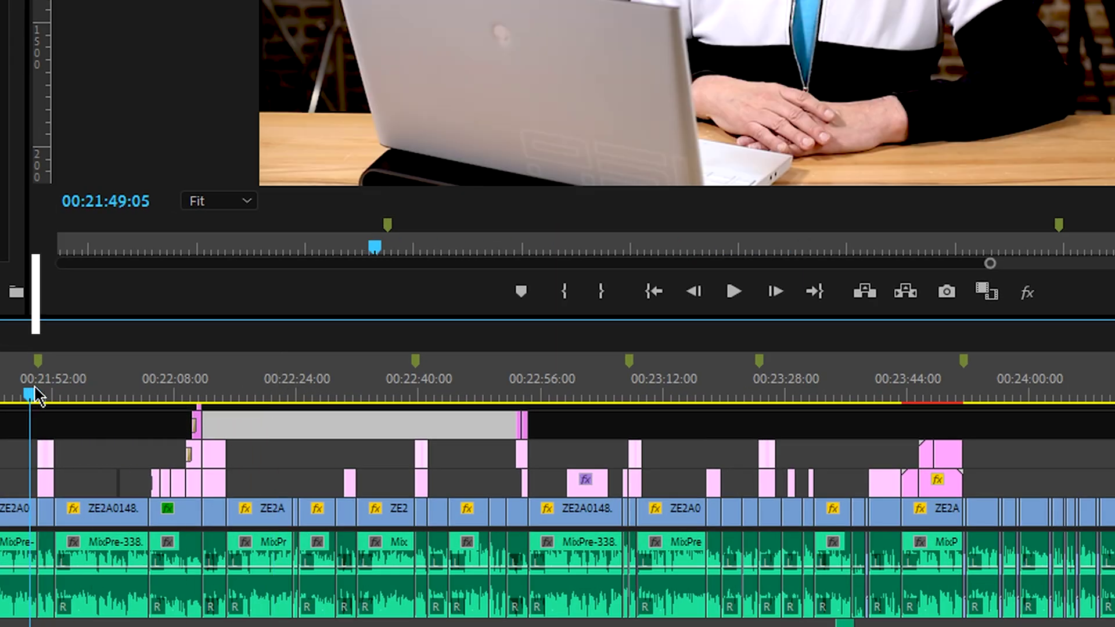
{"action": "left_click", "coordinate": [412, 397]}
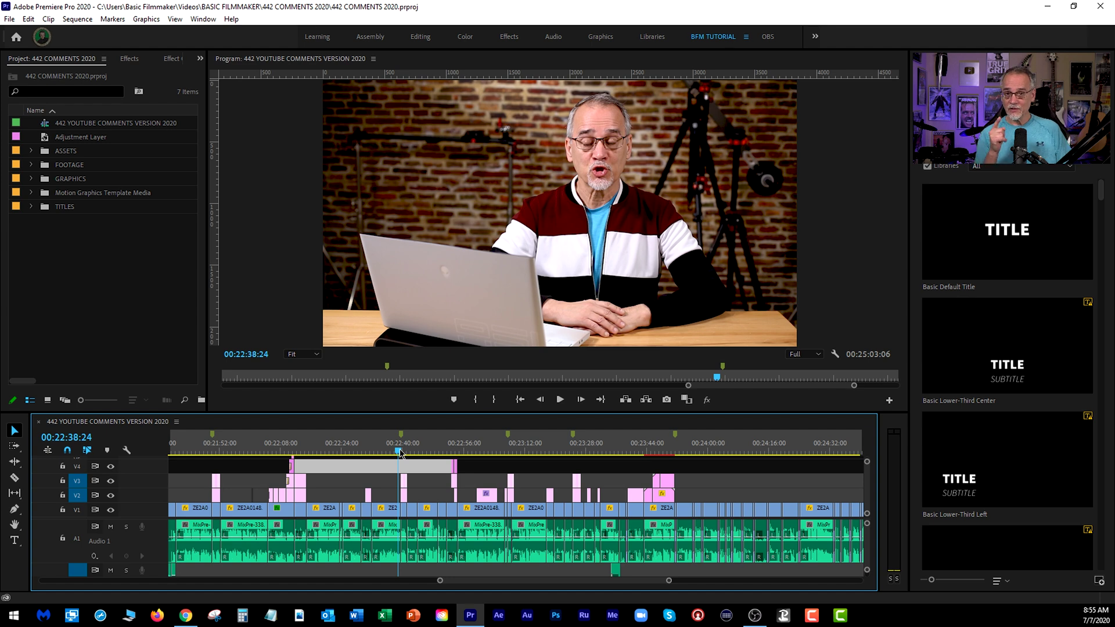
{"action": "left_click", "coordinate": [210, 448]}
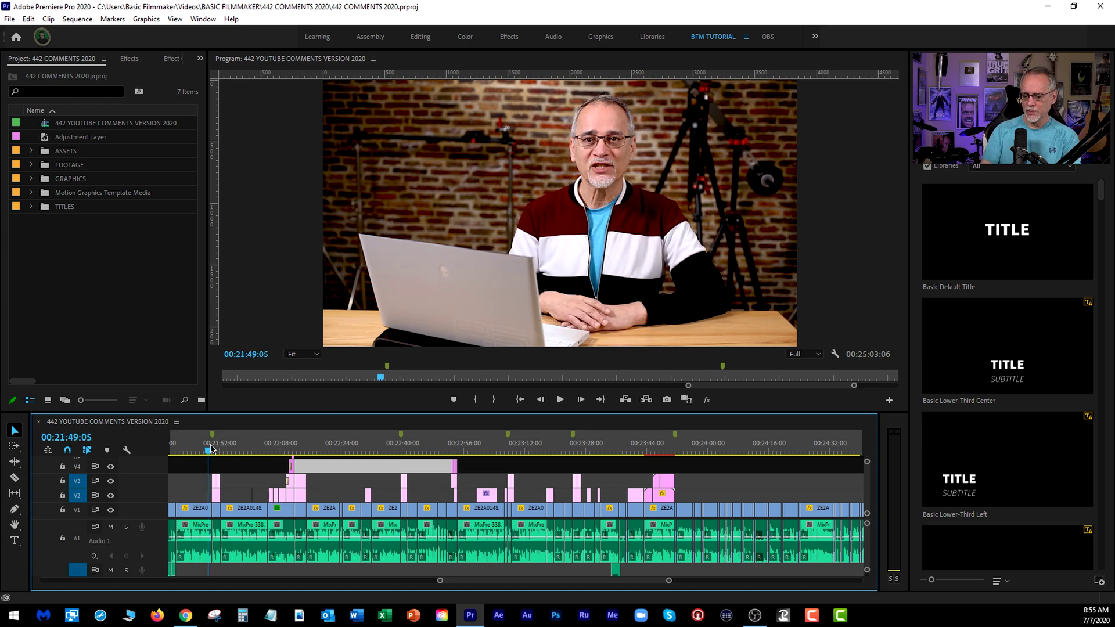
{"action": "left_click", "coordinate": [212, 449]}
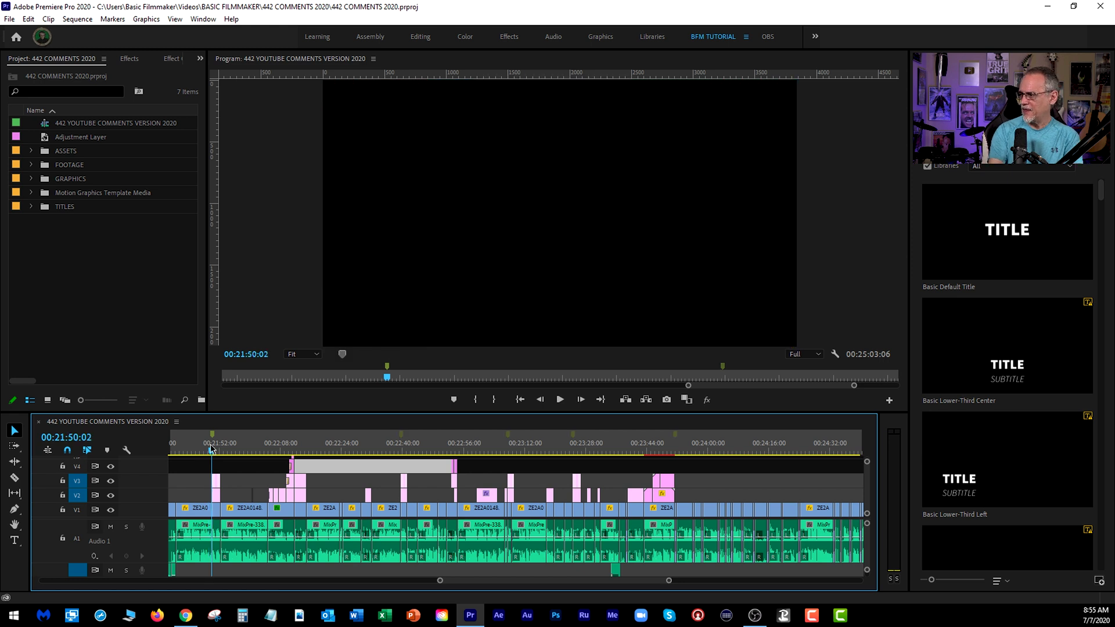
{"action": "left_click_drag", "start_coordinate": [214, 451], "coordinate": [215, 446]}
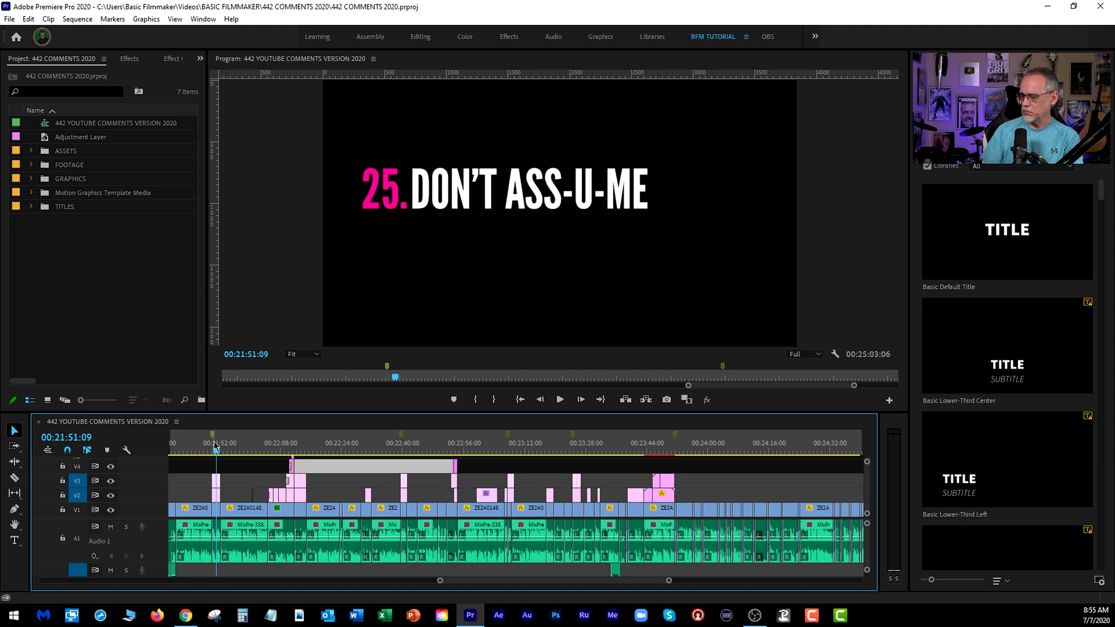
- Jump forward from marker to marker in the sequence until the playhead reaches the marker at 00:23:51:11
{"action": "key", "text": "shift+m"}
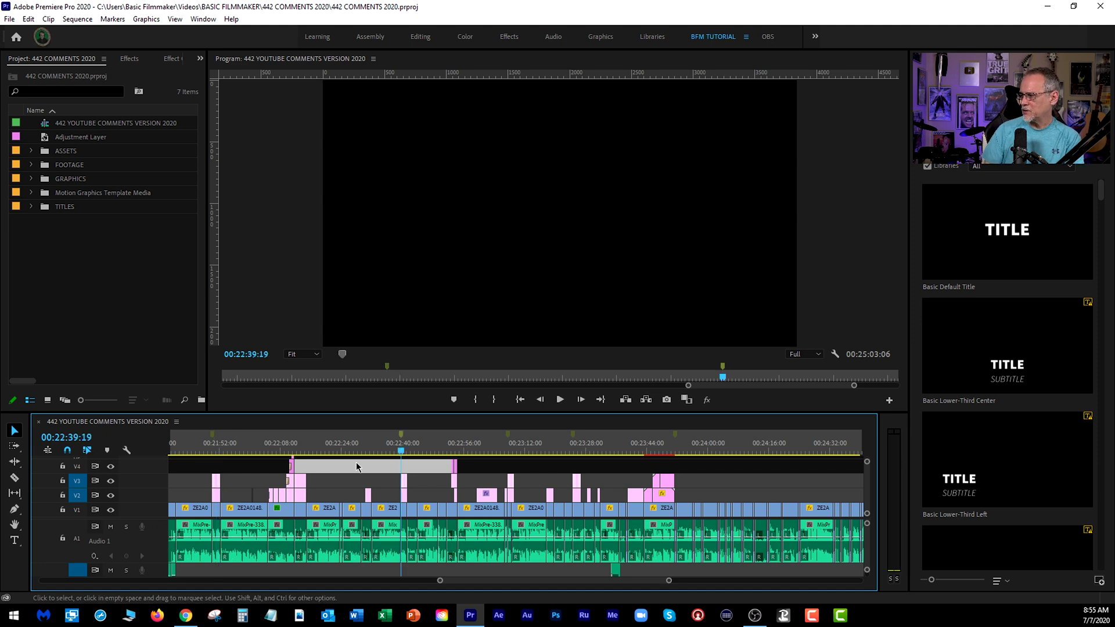
{"action": "left_click_drag", "start_coordinate": [401, 451], "coordinate": [404, 455]}
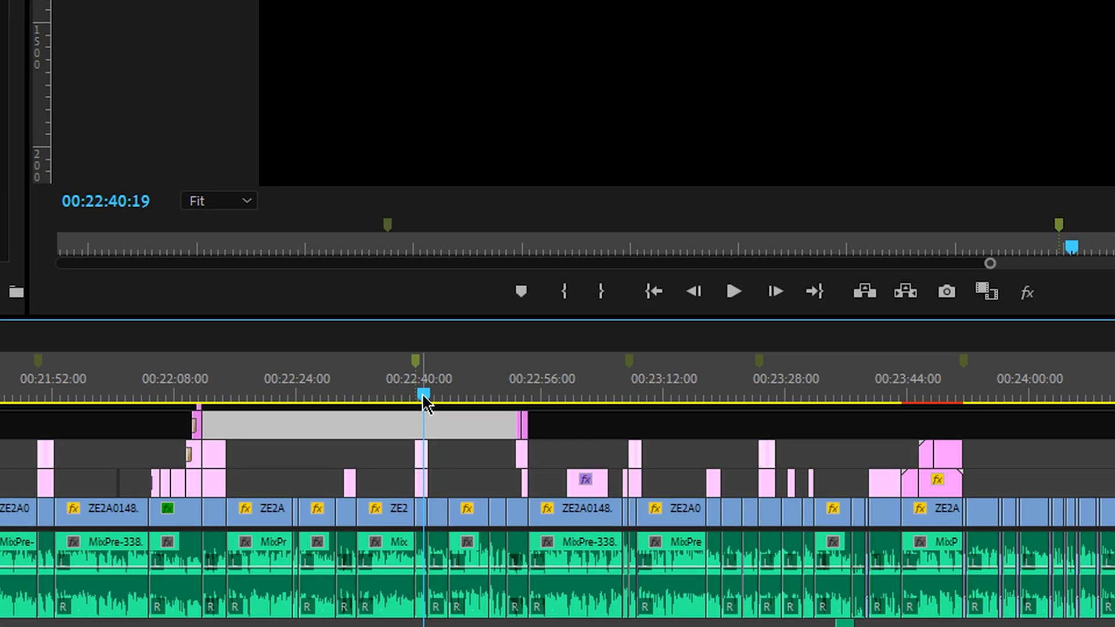
{"action": "key", "text": "shift+m"}
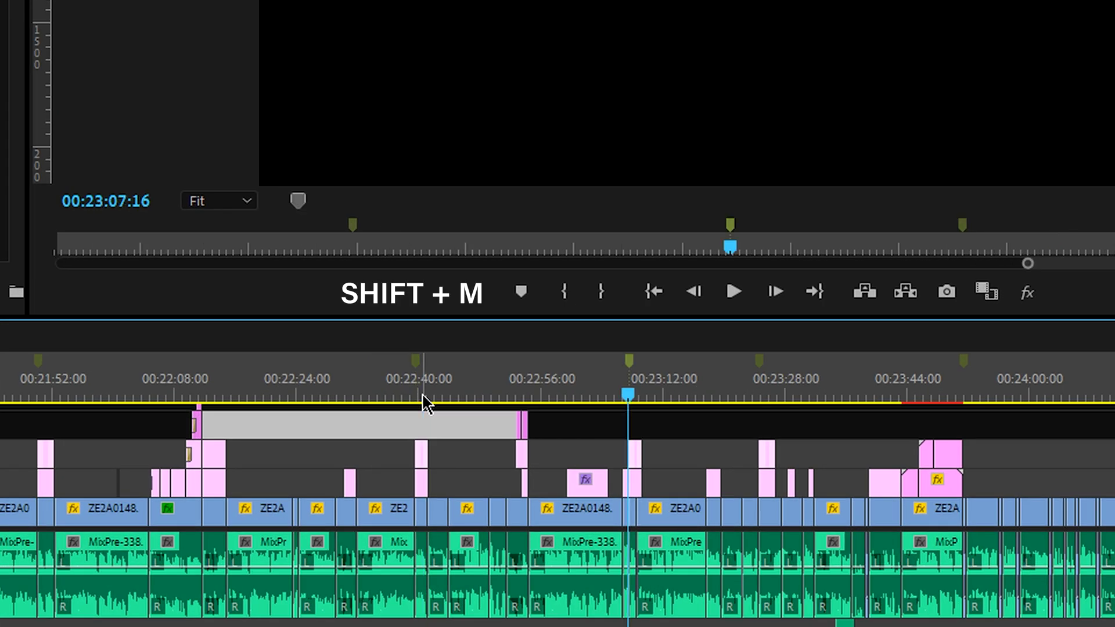
{"action": "key", "text": "shift+m"}
{"action": "key", "text": "shift+m"}
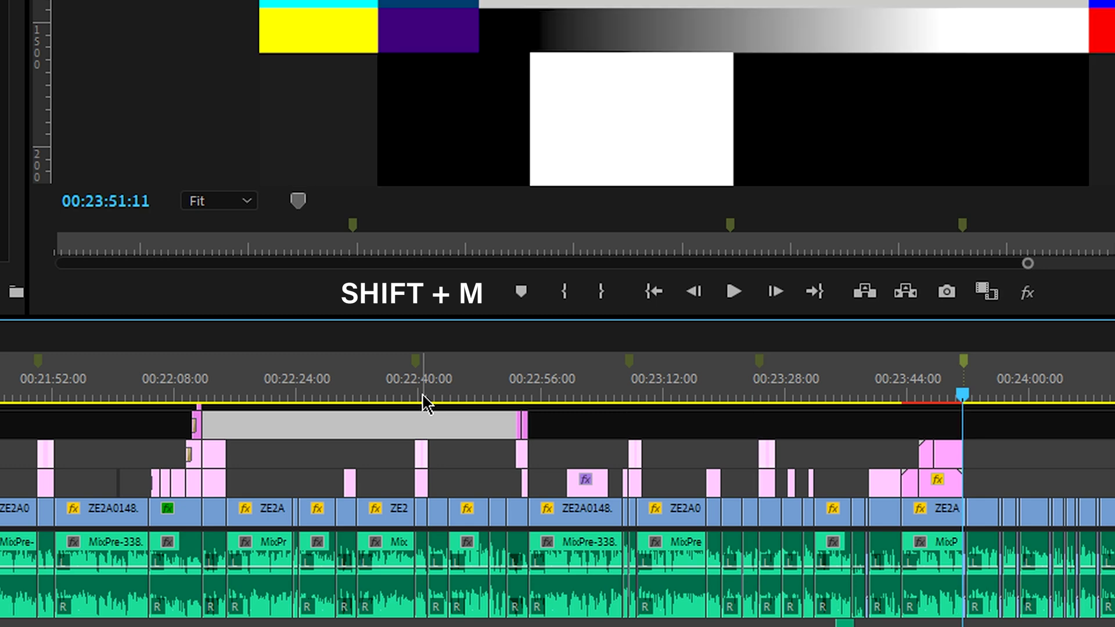
- Jump back through the previous sequence markers until the playhead reaches the marker at 00:00:12:19
{"action": "key", "text": "ctrl+shift+m"}
{"action": "key", "text": "ctrl+shift+m"}
{"action": "key", "text": "ctrl+shift+m"}
{"action": "key", "text": "ctrl+shift+m"}
{"action": "key", "text": "ctrl+shift+m"}
{"action": "key", "text": "ctrl+shift+m"}
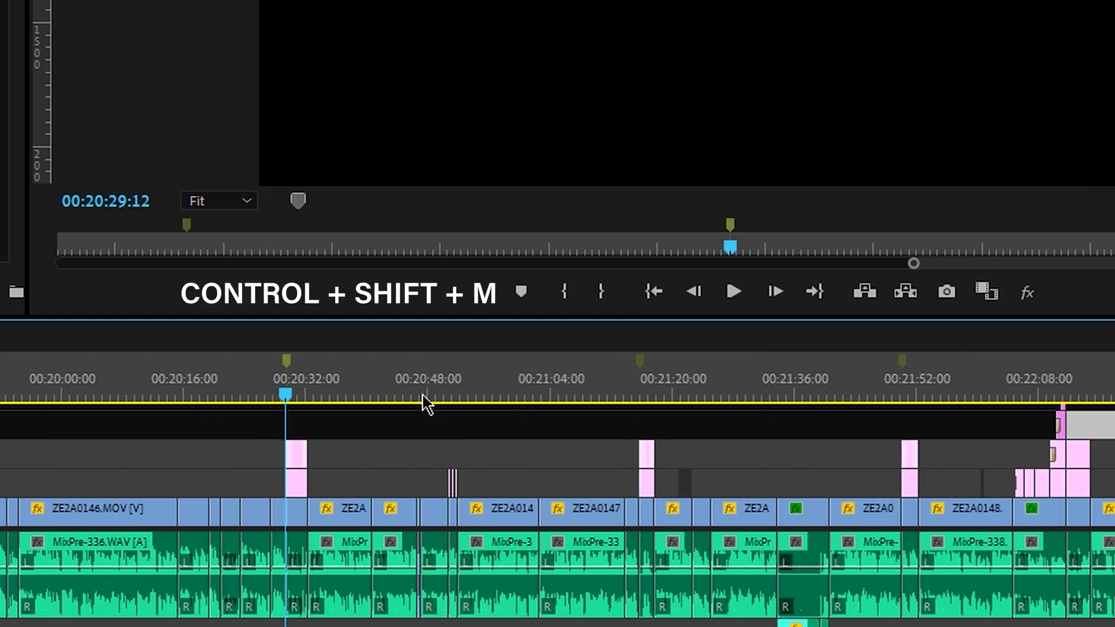
{"action": "key", "text": "ctrl+shift+m"}
{"action": "key", "text": "ctrl+shift+m"}
{"action": "key", "text": "ctrl+shift+m"}
{"action": "key", "text": "ctrl+shift+m"}
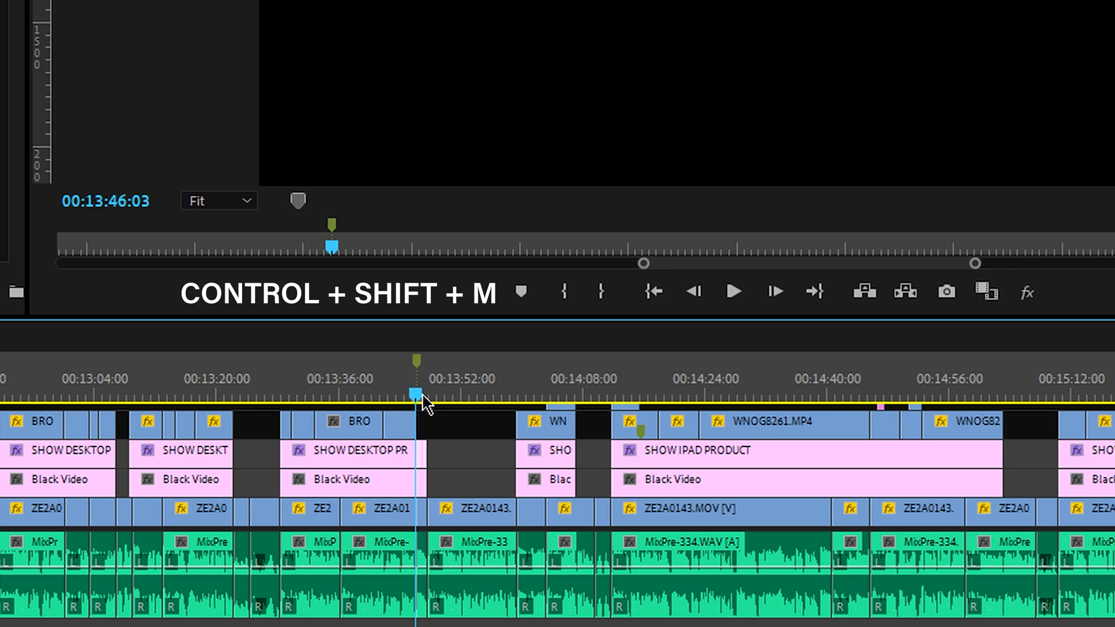
{"action": "key", "text": "ctrl+shift+m"}
{"action": "key", "text": "ctrl+shift+m"}
{"action": "key", "text": "ctrl+shift+m"}
{"action": "key", "text": "ctrl+shift+m"}
{"action": "key", "text": "ctrl+shift+m"}
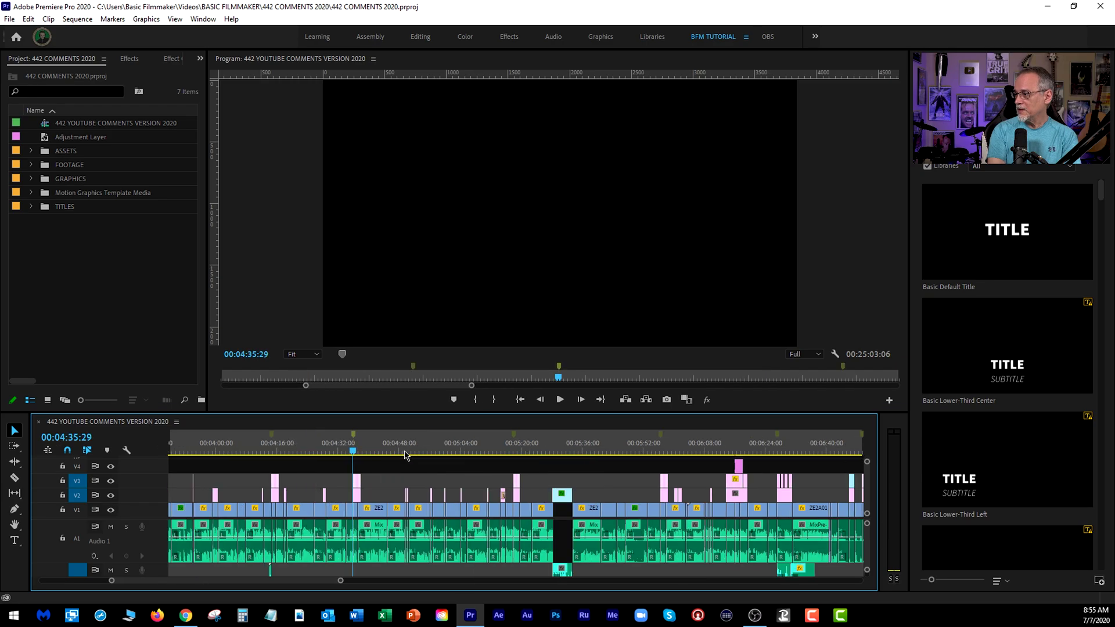
{"action": "key", "text": "ctrl+shift+m"}
{"action": "key", "text": "ctrl+shift+m"}
{"action": "key", "text": "ctrl+shift+m"}
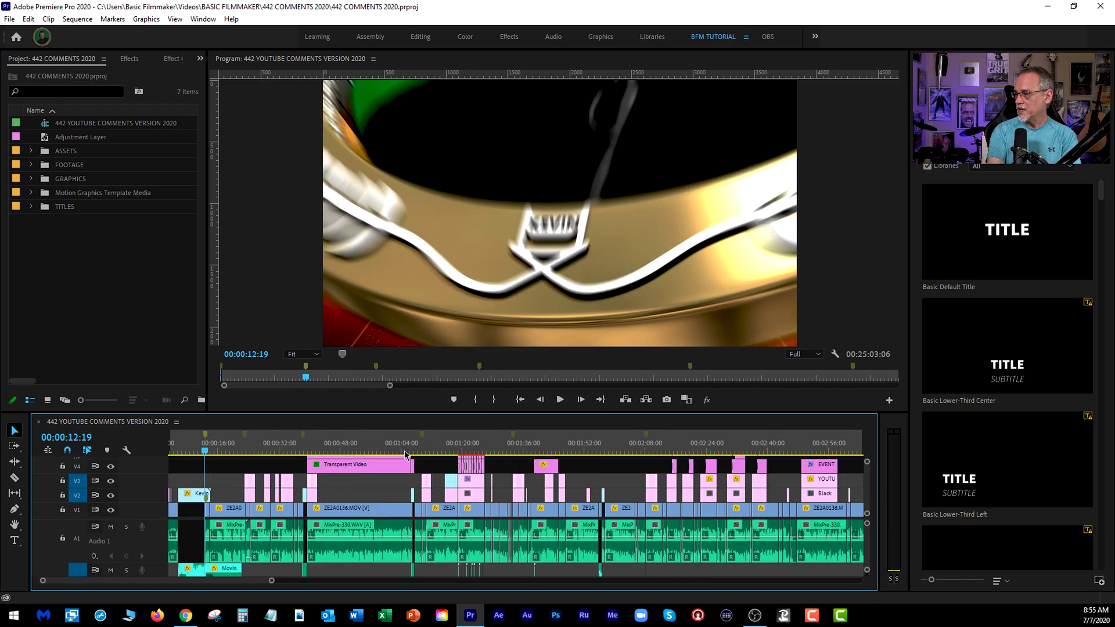
- Add a sequence marker at 00:00:51:18 and open its marker settings, closing them without changes
{"action": "left_click", "coordinate": [354, 451]}
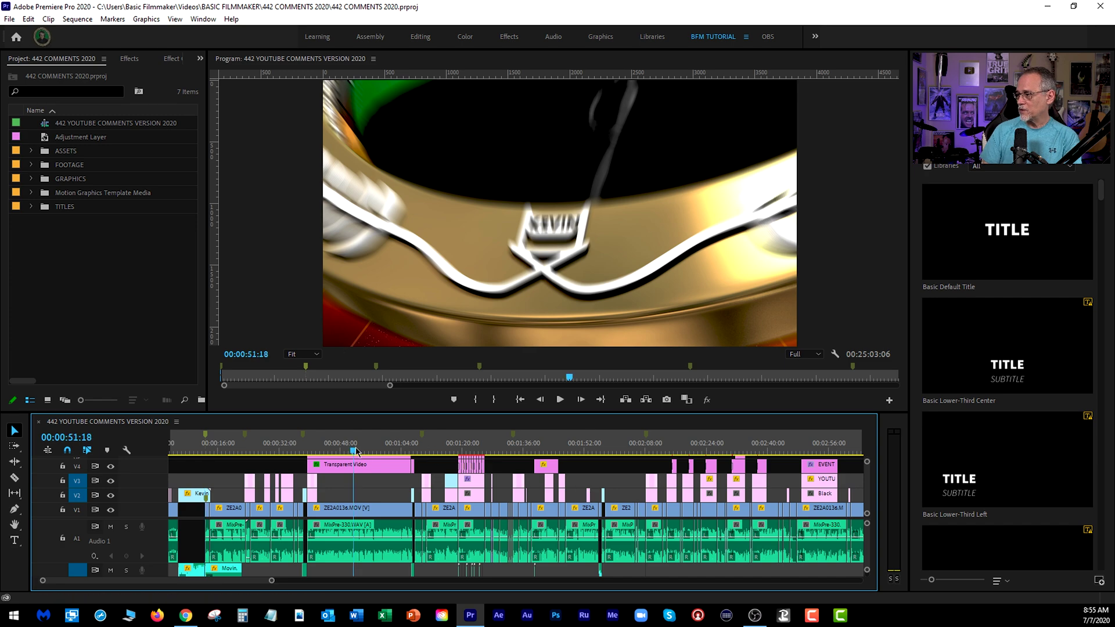
{"action": "key", "text": "m"}
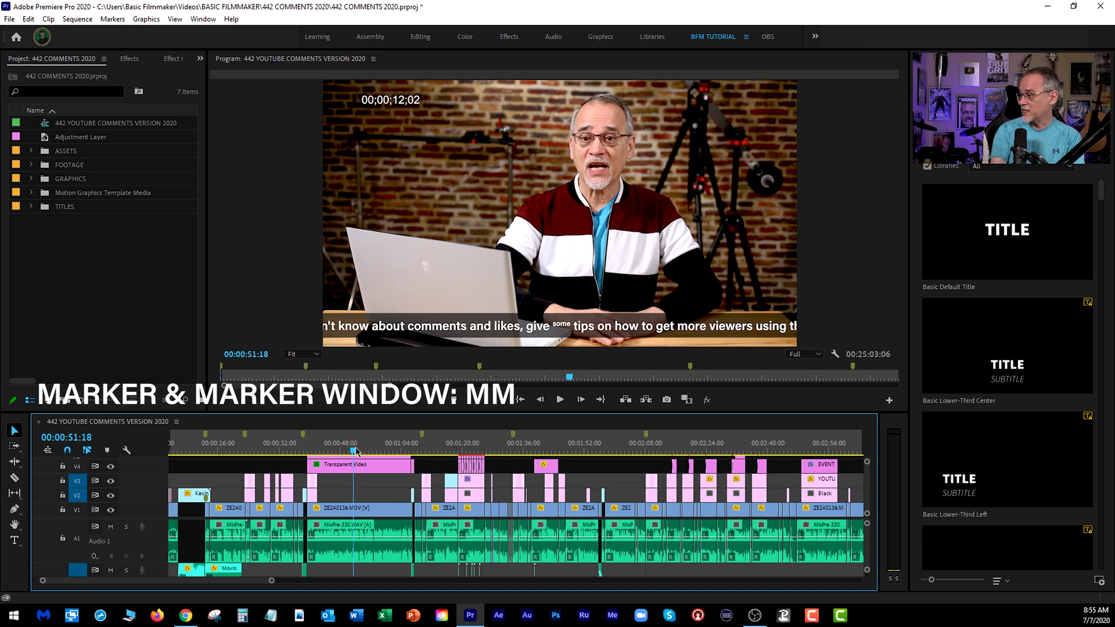
{"action": "key", "text": "m"}
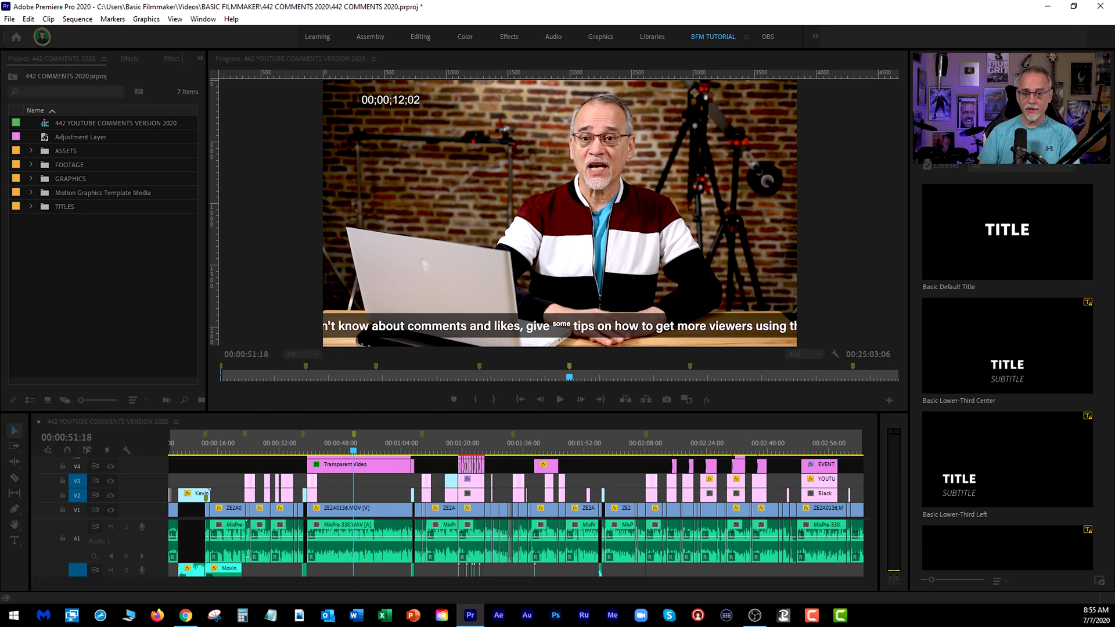
{"action": "key", "text": "m"}
{"action": "left_click_drag", "start_coordinate": [462, 13], "coordinate": [540, 124]}
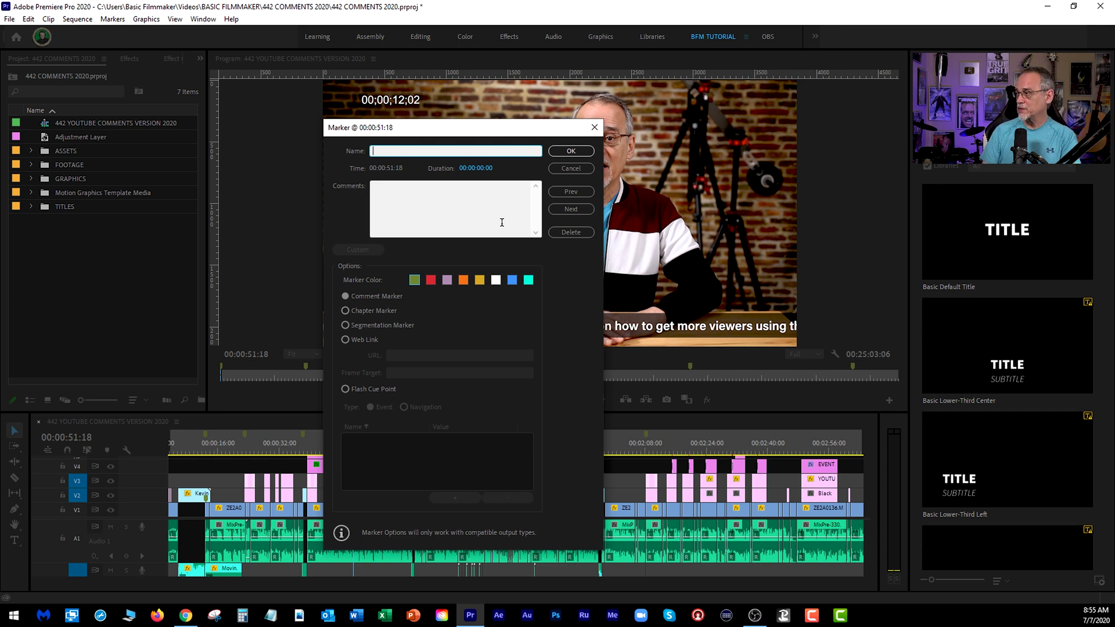
{"action": "left_click", "coordinate": [571, 169]}
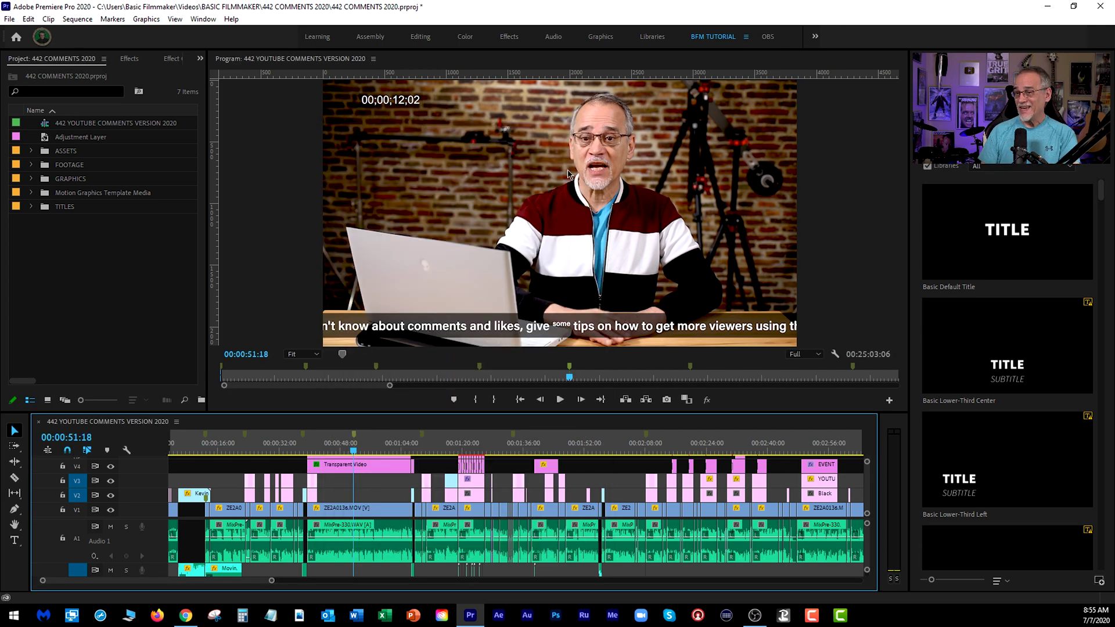
- Show the Markers panel and widen it so the marker names and comments are readable
{"action": "left_click", "coordinate": [200, 19]}
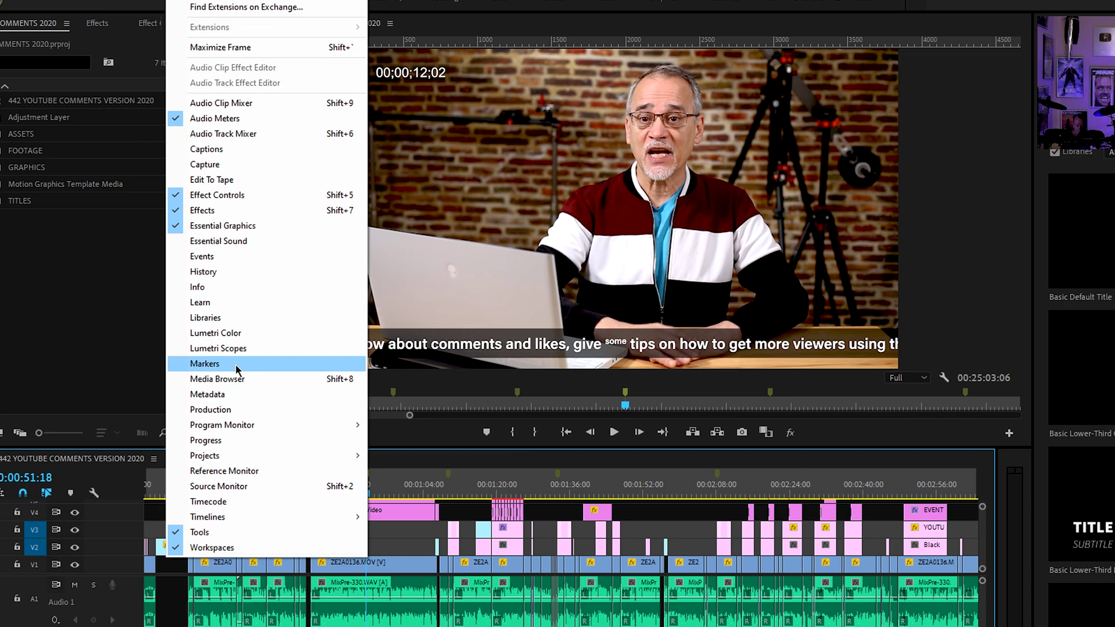
{"action": "left_click", "coordinate": [198, 448]}
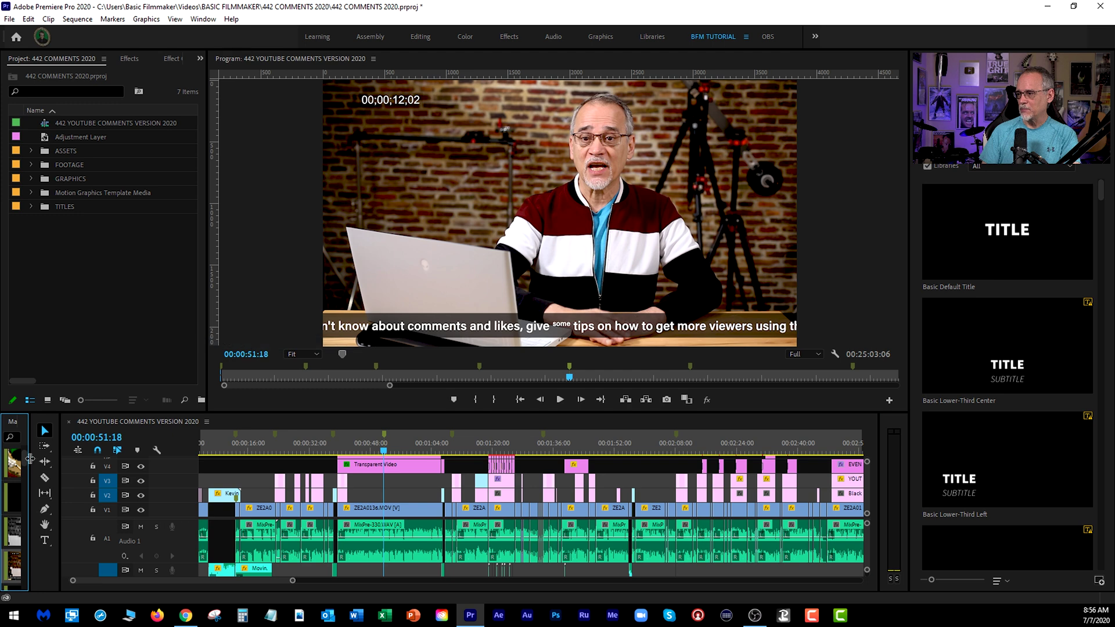
{"action": "left_click_drag", "start_coordinate": [29, 476], "coordinate": [246, 487]}
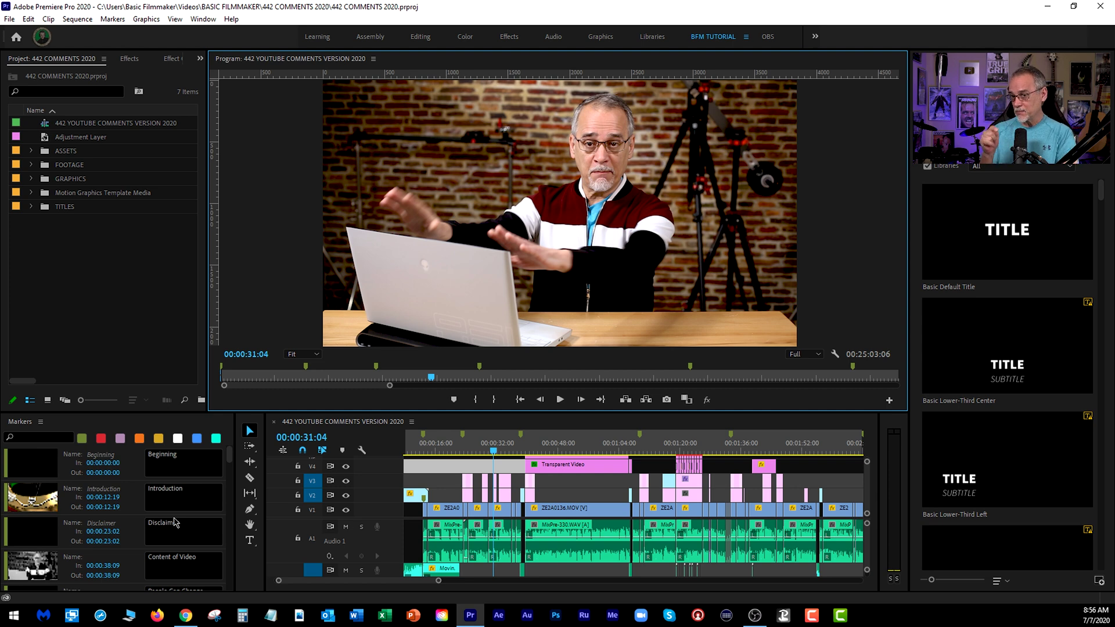
- View the timeline maximized with the playhead at 00:00:30:28, restore the layout, and list the sequence's markers
{"action": "left_click", "coordinate": [493, 448]}
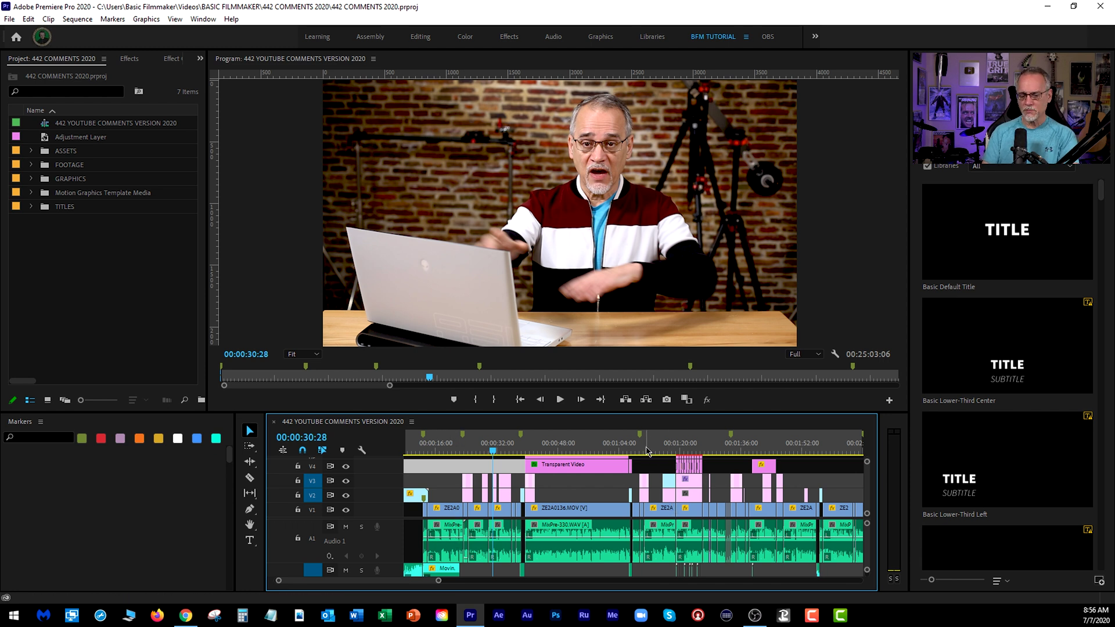
{"action": "key", "text": "grave"}
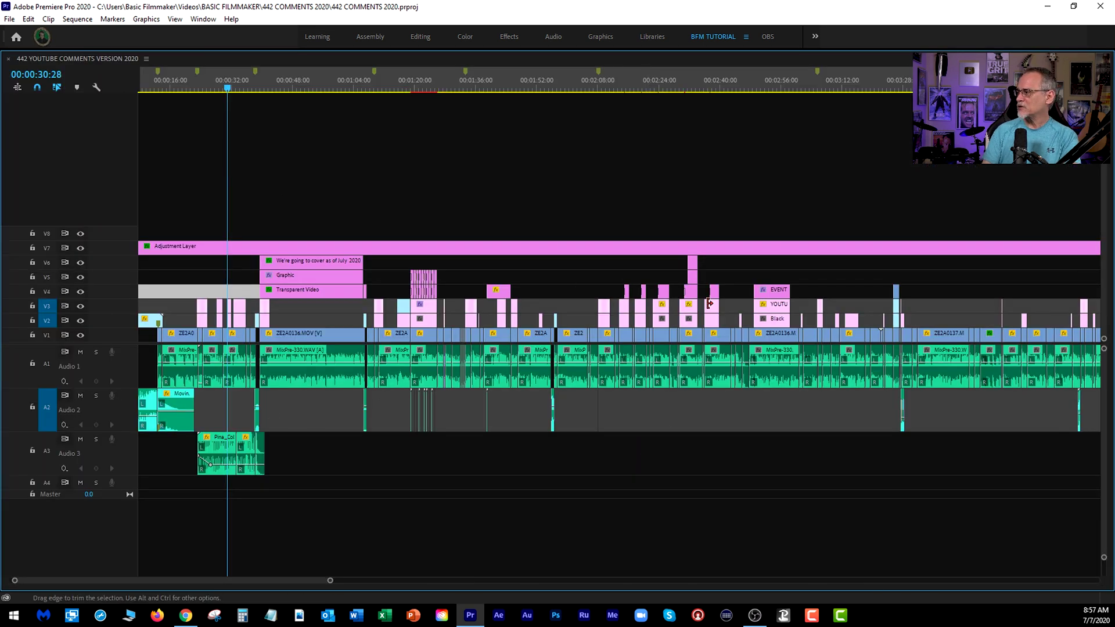
{"action": "key", "text": "grave"}
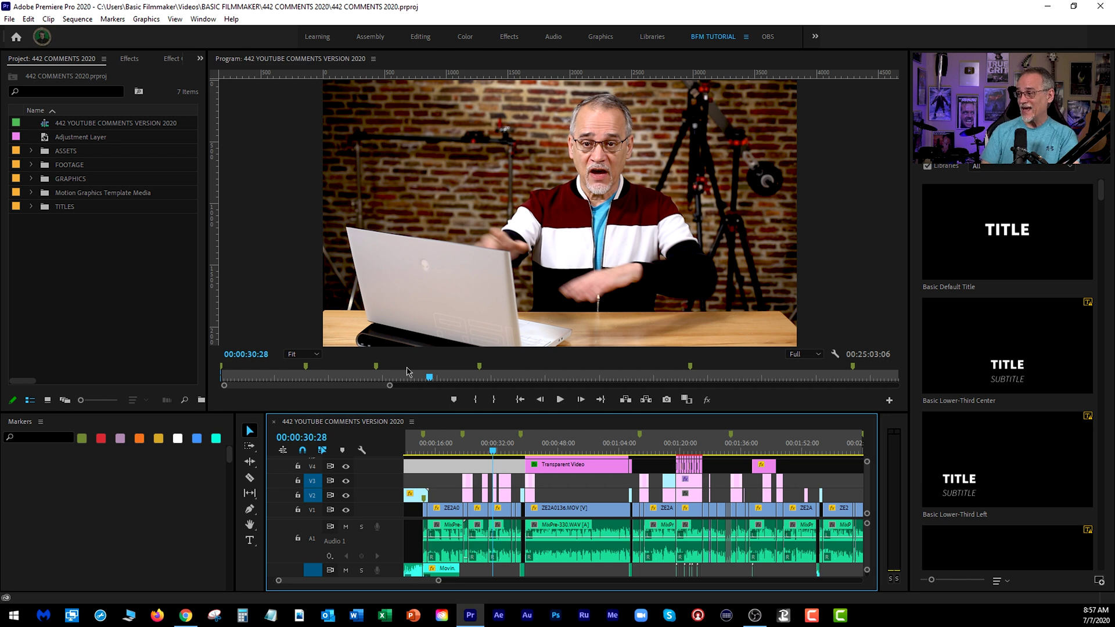
{"action": "left_click", "coordinate": [452, 363]}
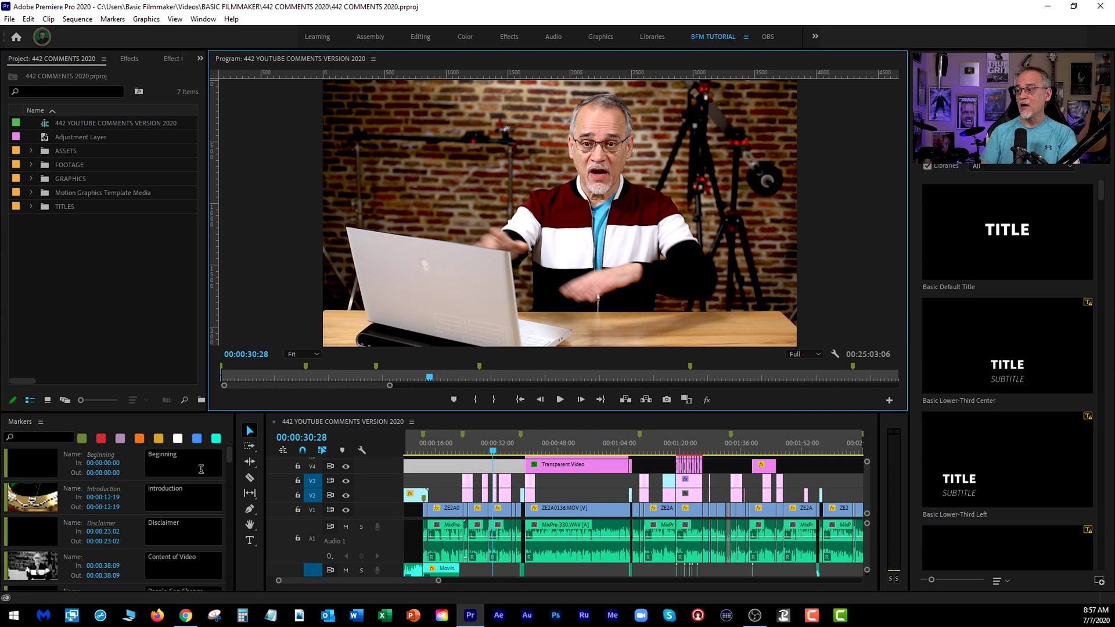
- Add a marker at 00:00:50:16, inspect its entry in the marker list, and delete it
{"action": "left_click", "coordinate": [554, 446]}
{"action": "key", "text": "space"}
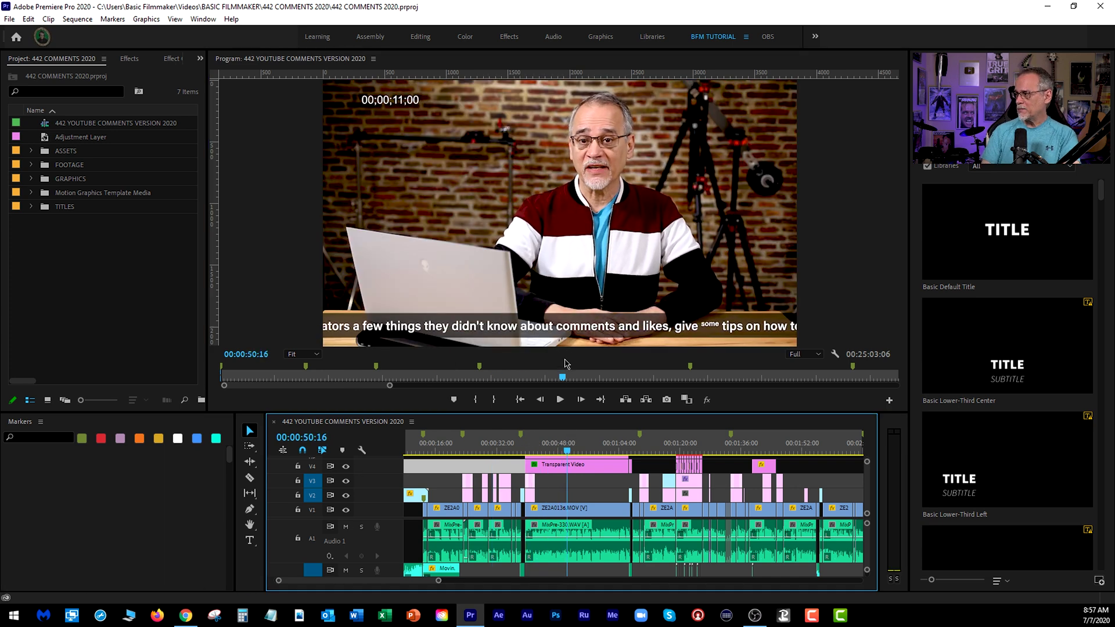
{"action": "left_click", "coordinate": [575, 495]}
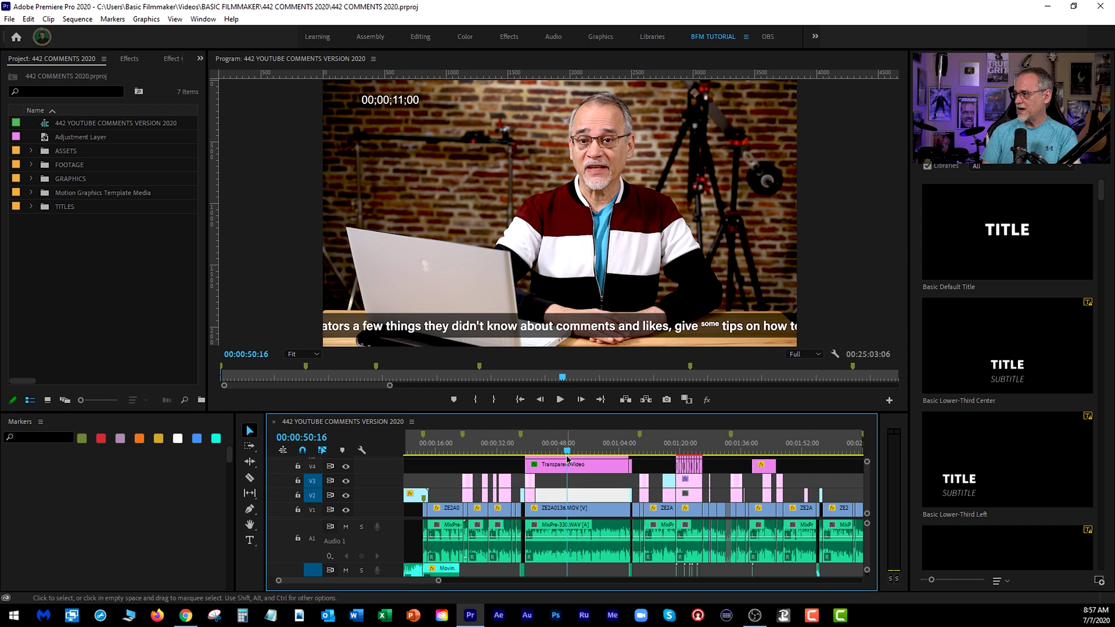
{"action": "key", "text": "m"}
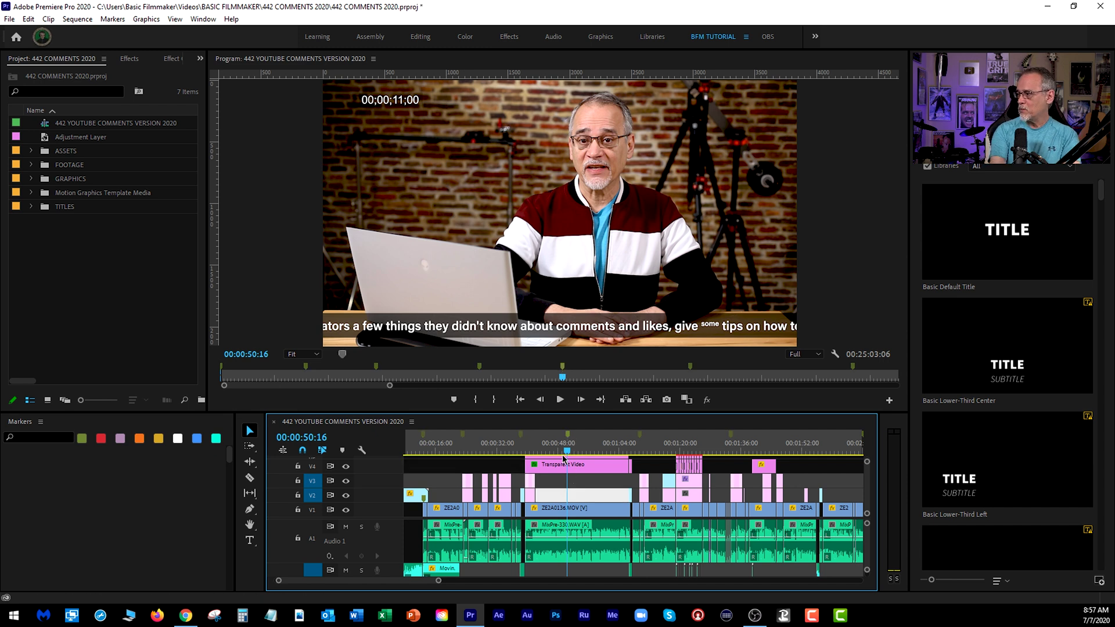
{"action": "left_click", "coordinate": [569, 381]}
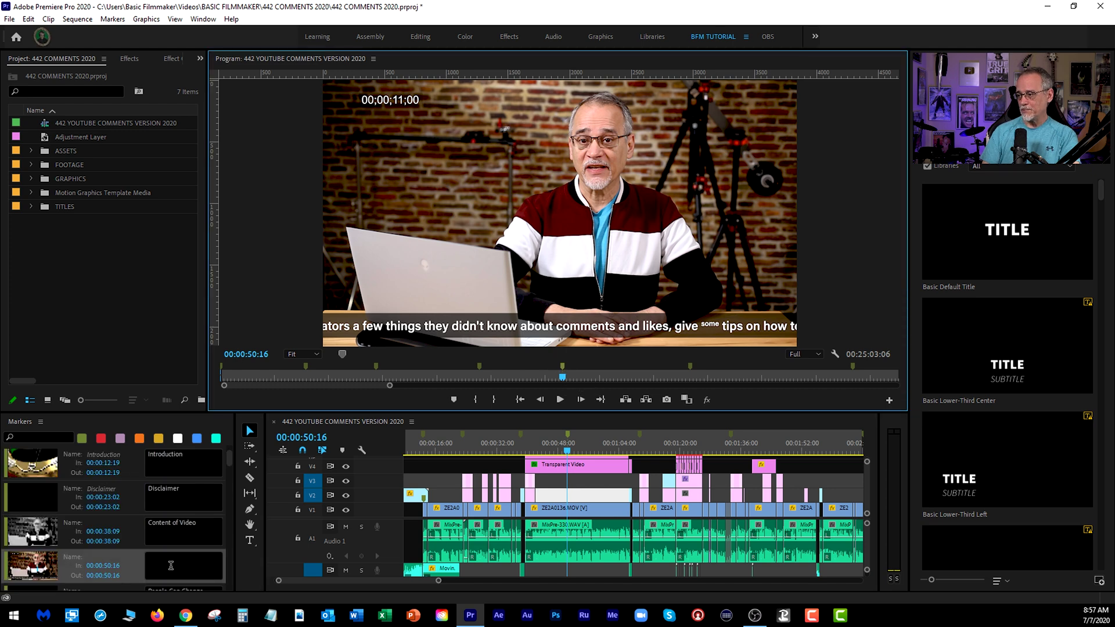
{"action": "key", "text": "ctrl+alt+m"}
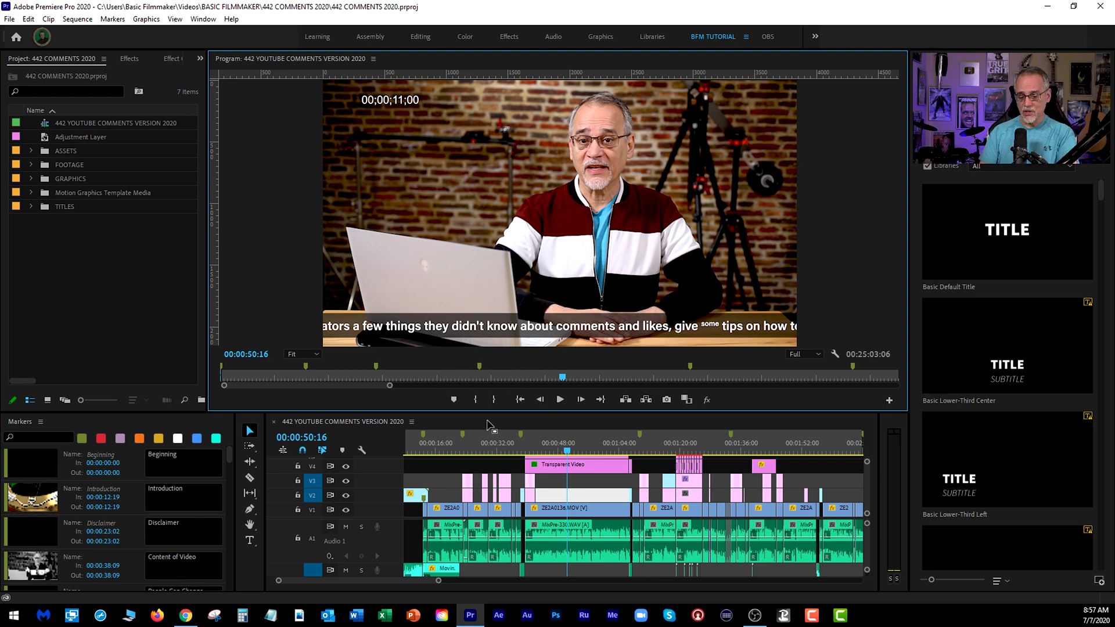
- Add three sequence markers at 00:01:48:18, 00:01:55:14 and 00:02:01:08 and list them with the other markers
{"action": "left_click", "coordinate": [489, 426]}
{"action": "key", "text": "minus"}
{"action": "left_click_drag", "start_coordinate": [608, 447], "coordinate": [673, 455]}
{"action": "key", "text": "m"}
{"action": "key", "text": "m"}
{"action": "key", "text": "m"}
{"action": "left_click", "coordinate": [588, 372]}
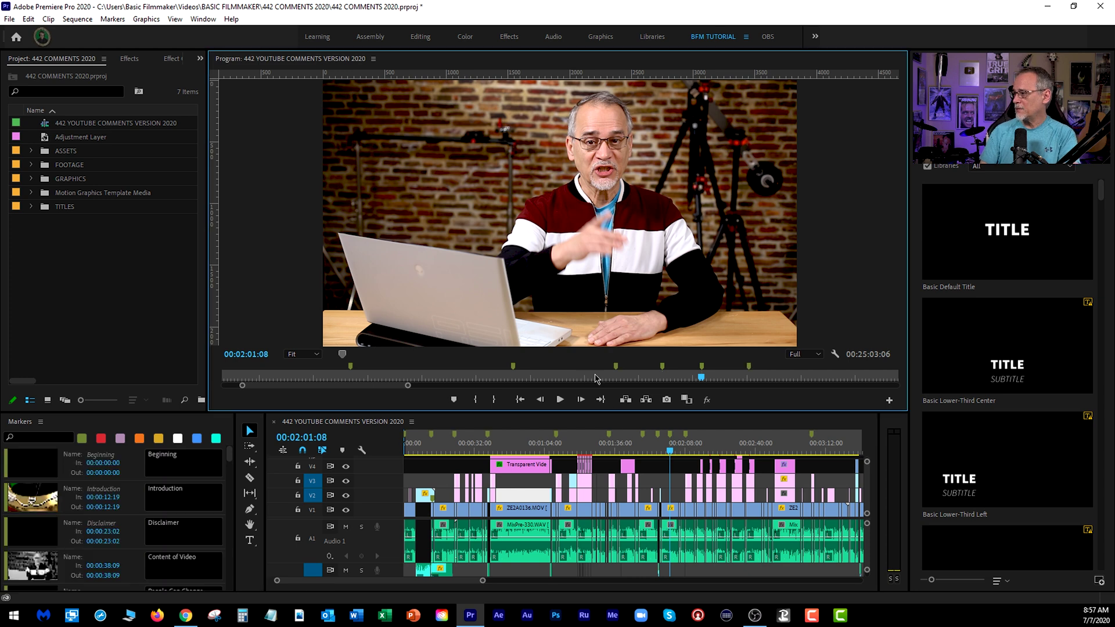
- Enter the comment "TEST NMAKER 01" for the marker at 00:01:48:18 and go to the marker at 00:01:55:14
{"action": "scroll", "coordinate": [116, 523], "scroll_direction": "down", "scroll_amount": 3}
{"action": "left_click", "coordinate": [169, 528]}
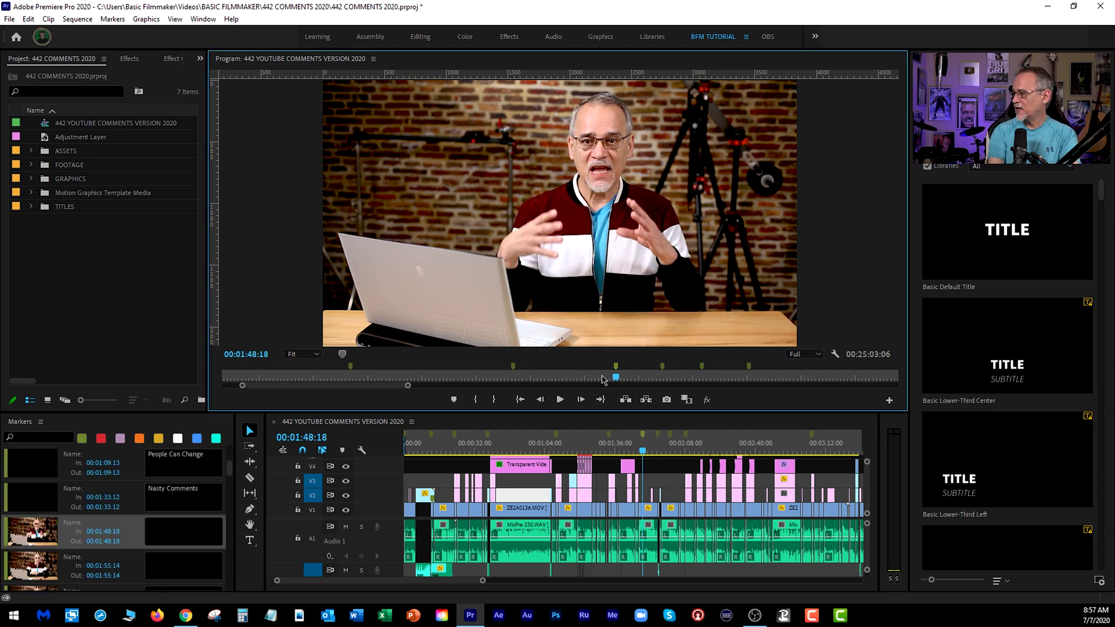
{"action": "left_click", "coordinate": [169, 527]}
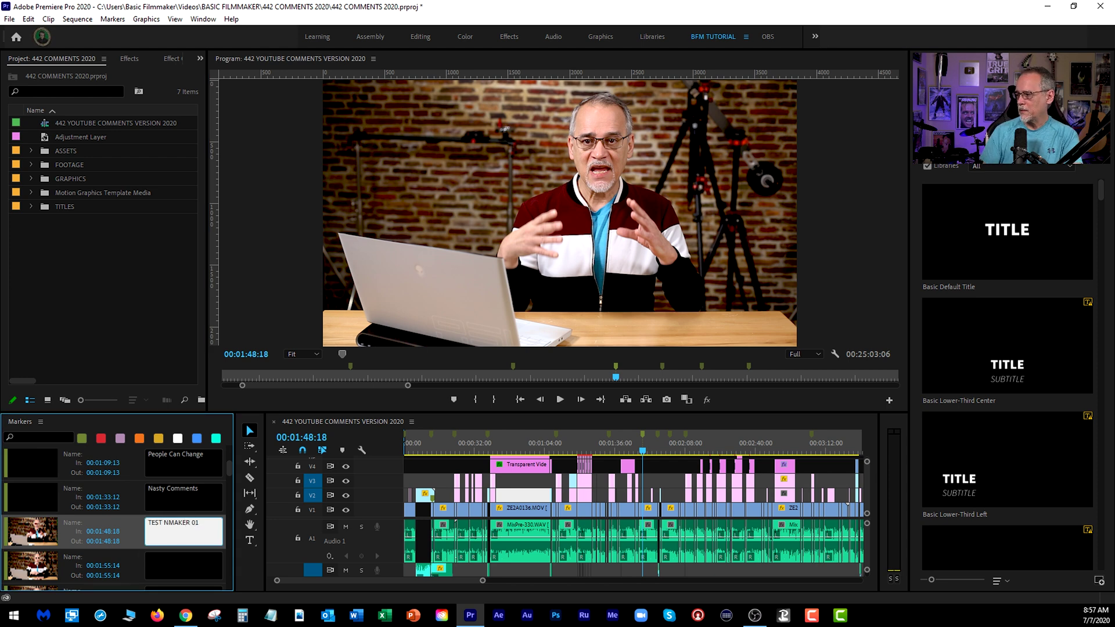
{"action": "left_click", "coordinate": [184, 563]}
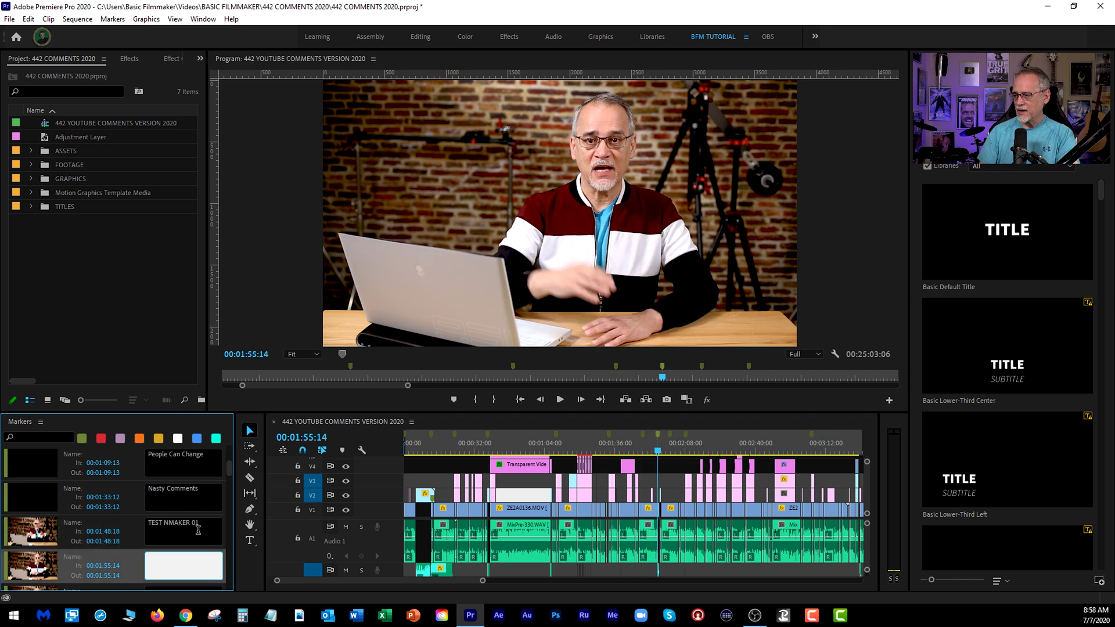
{"action": "left_click", "coordinate": [253, 577]}
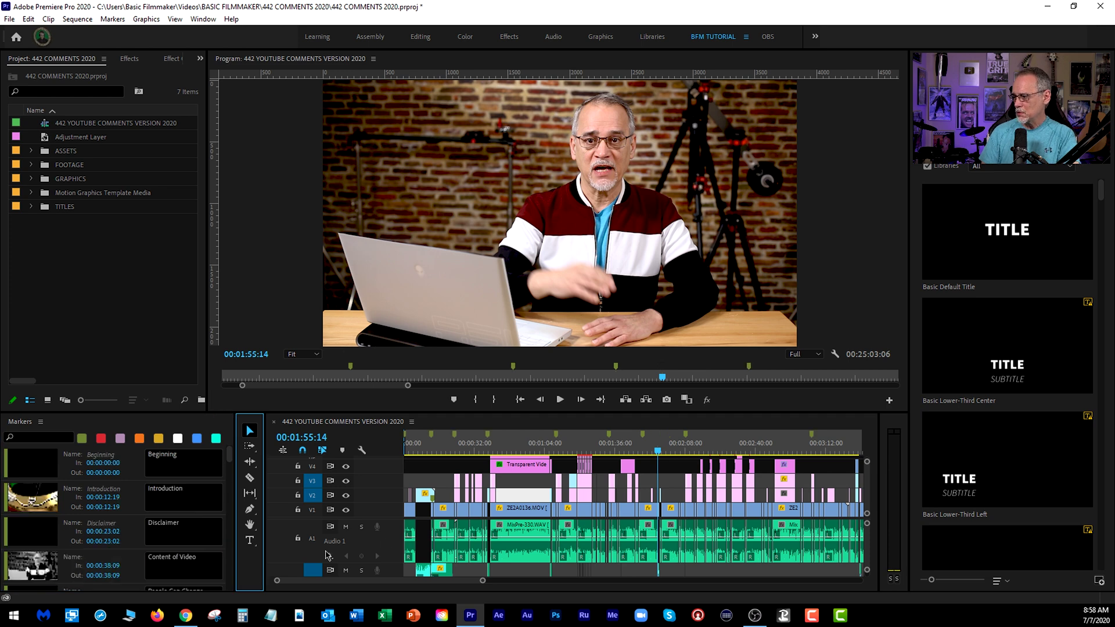
- Name the marker at 00:00:38:09 "Content of Videos"
{"action": "key", "text": "shift+m"}
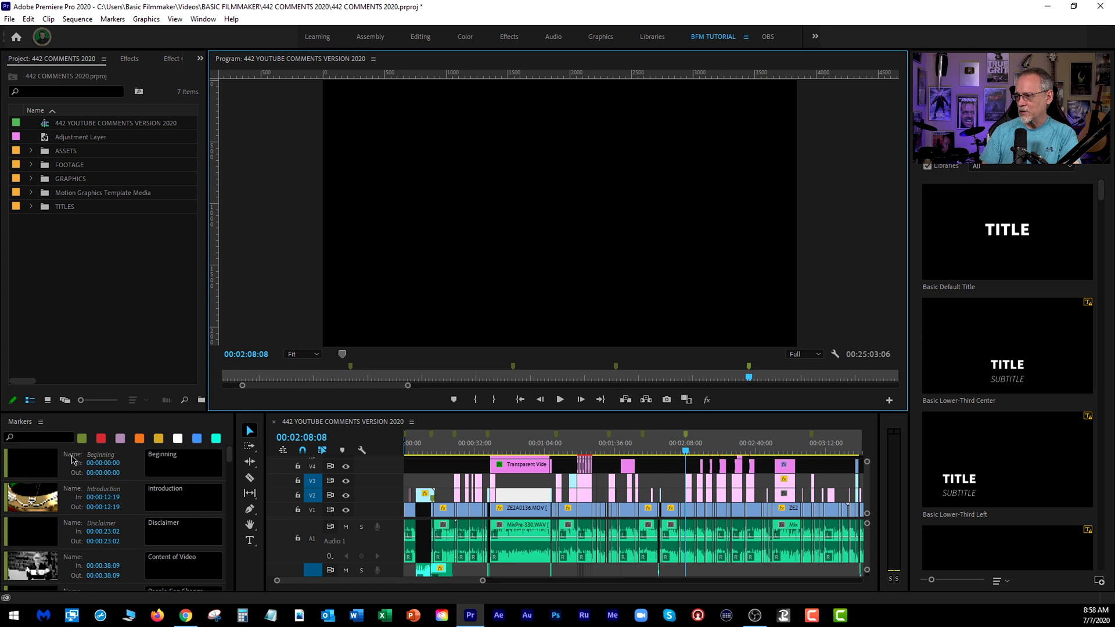
{"action": "left_click", "coordinate": [100, 525]}
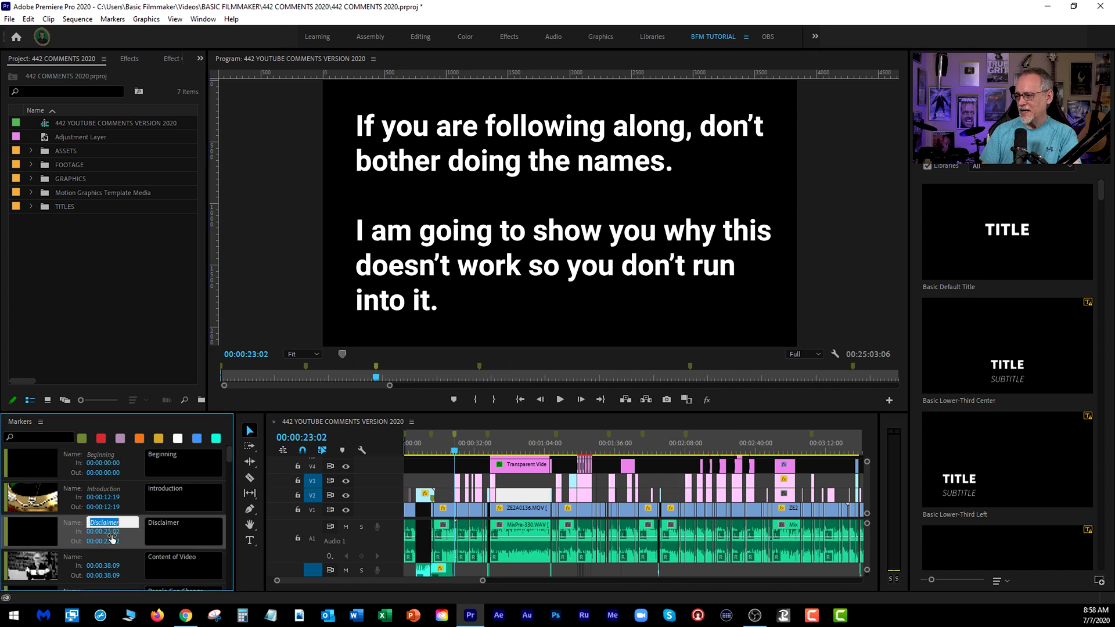
{"action": "left_click", "coordinate": [104, 557]}
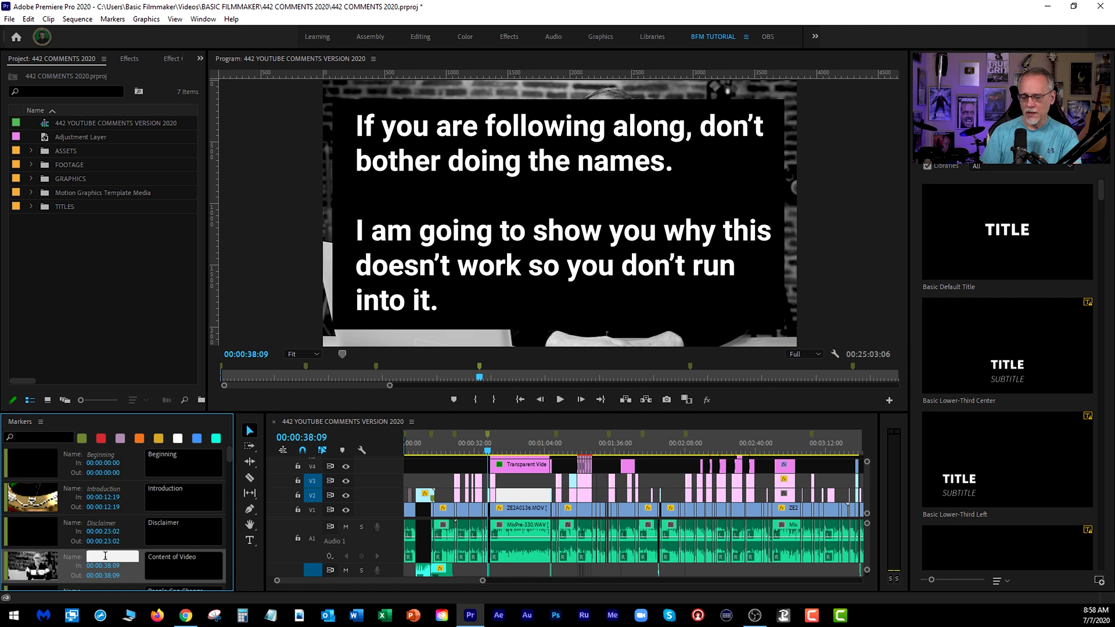
{"action": "type", "text": "Content of Videos"}
{"action": "key", "text": "Return"}
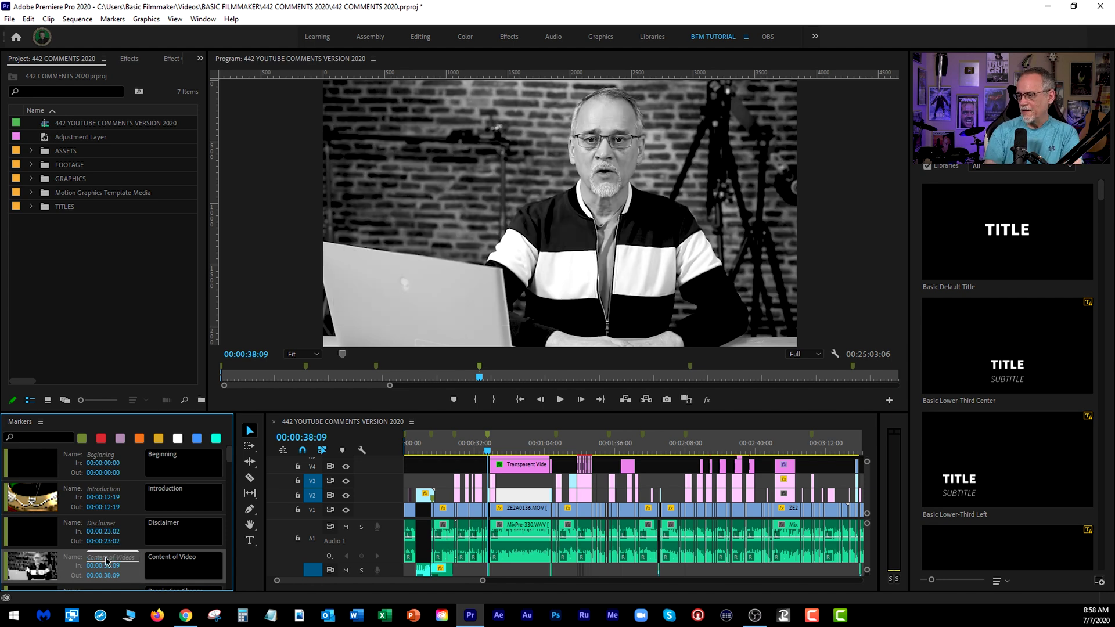
- Edit the "Content of Videos" marker at 00:00:38:09 and clear its comment
{"action": "left_click", "coordinate": [204, 561]}
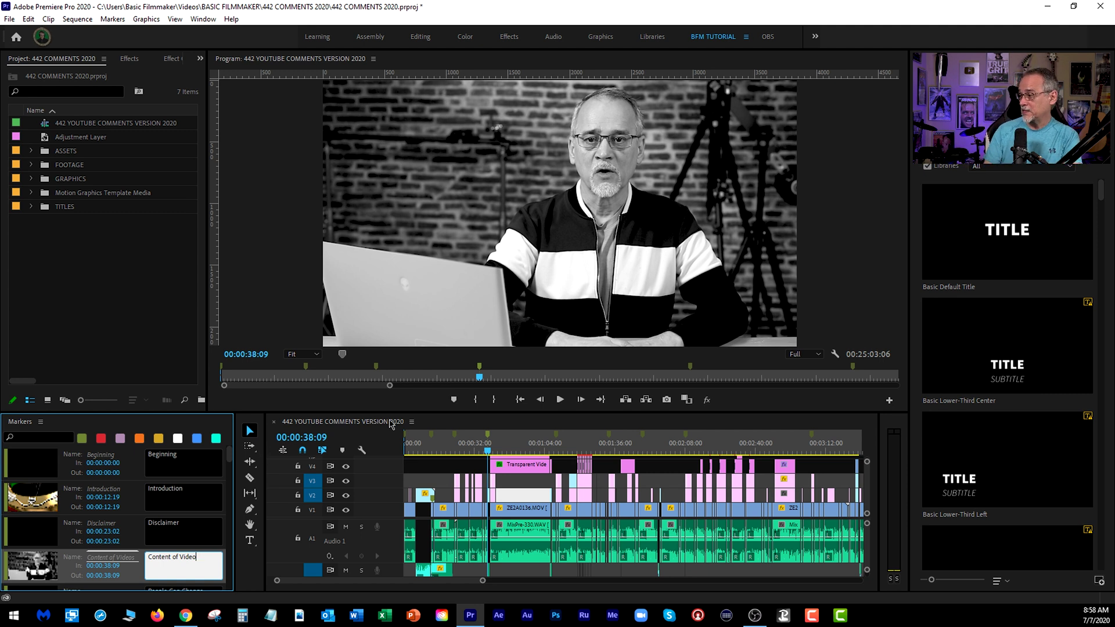
{"action": "left_click", "coordinate": [481, 370]}
{"action": "double_click", "coordinate": [481, 367]}
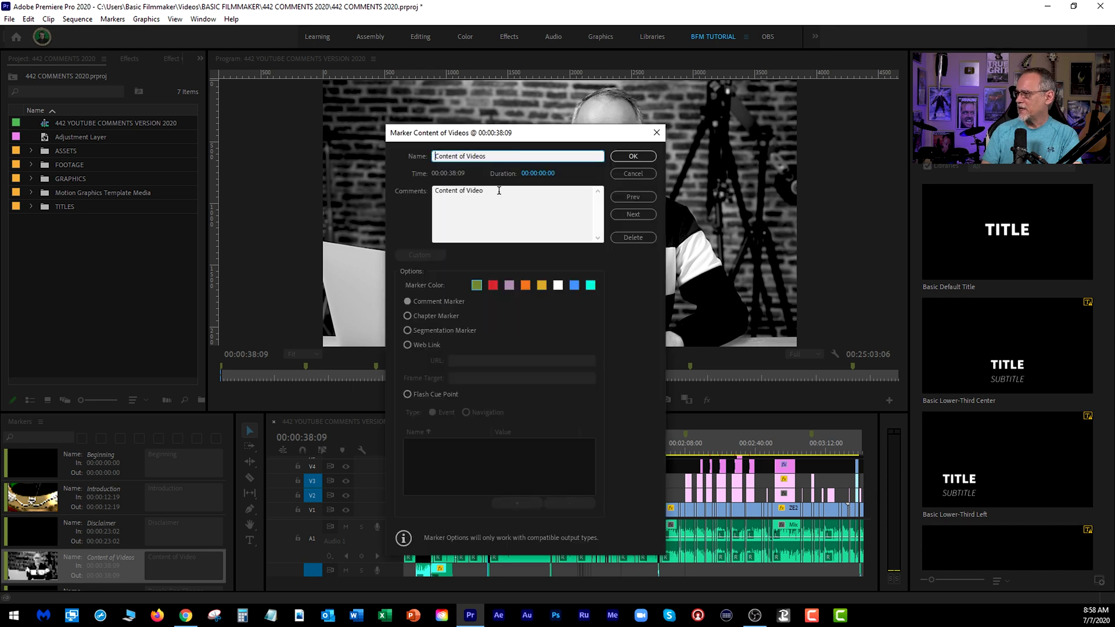
{"action": "left_click", "coordinate": [497, 195]}
{"action": "key", "text": "ctrl+a"}
{"action": "key", "text": "Delete"}
{"action": "left_click", "coordinate": [633, 156]}
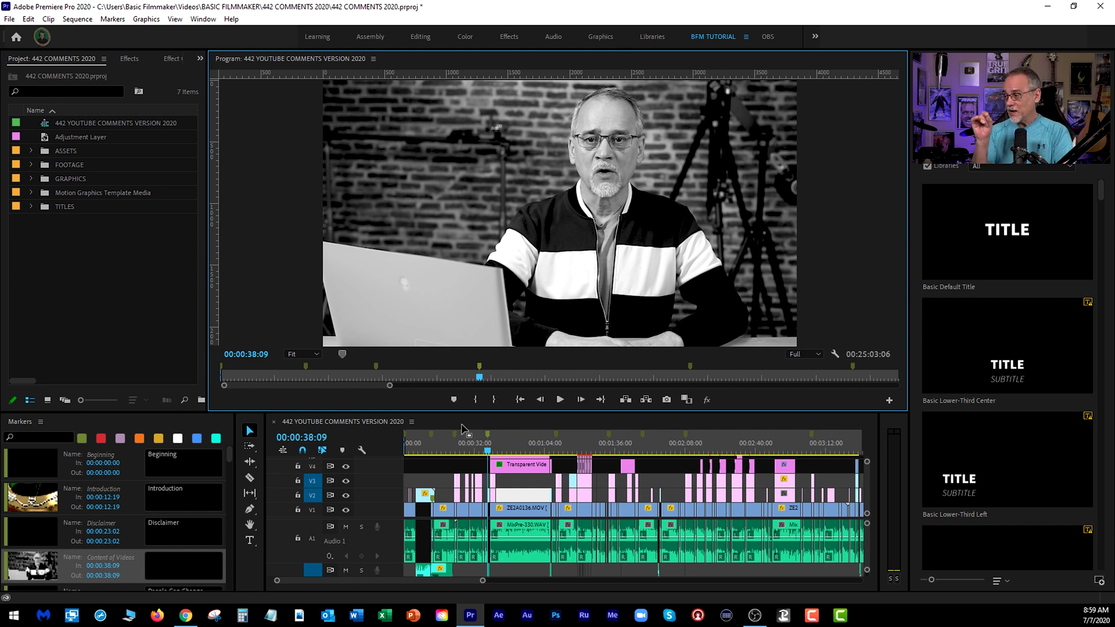
- Add trial sequence markers at 00:00:19:09, 00:00:51:00 and 00:01:20:26, and delete them again
{"action": "left_click", "coordinate": [447, 447]}
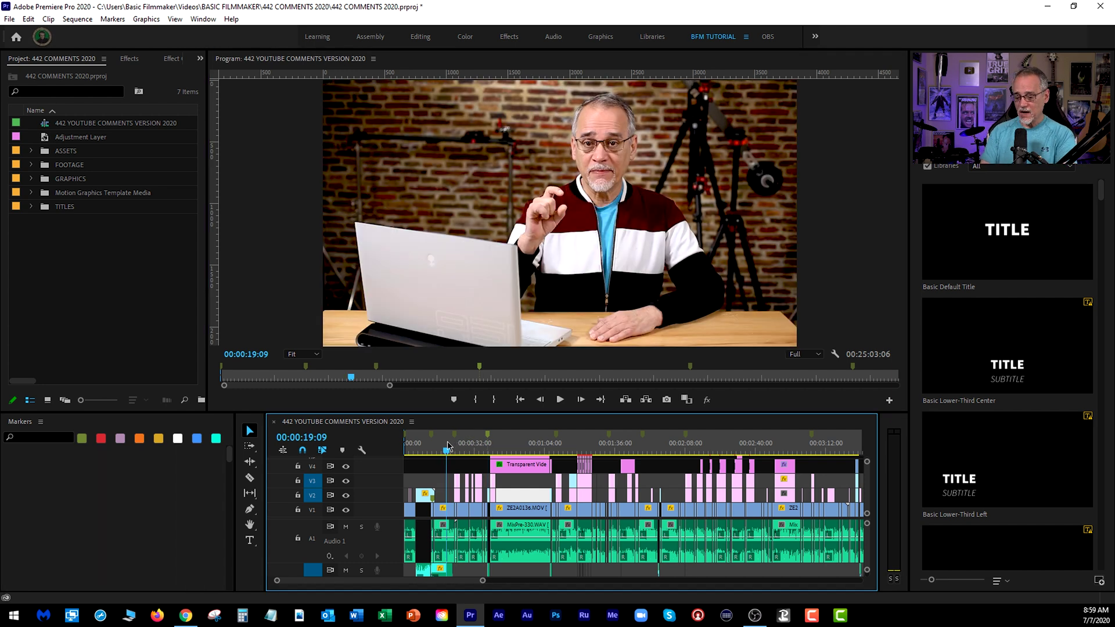
{"action": "key", "text": "m"}
{"action": "left_click", "coordinate": [518, 446]}
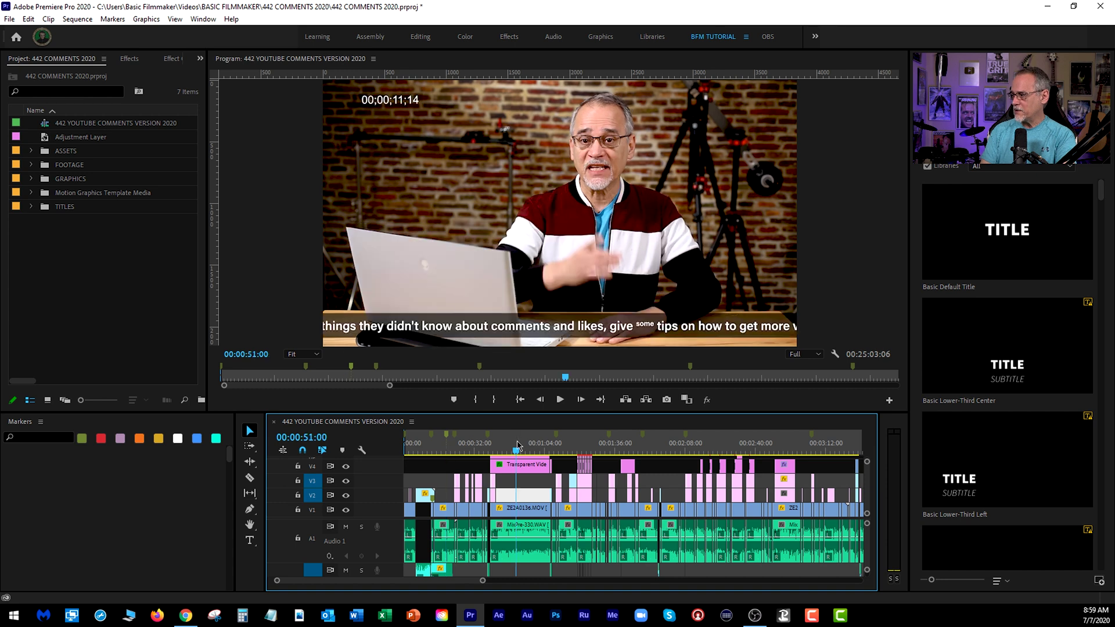
{"action": "left_click", "coordinate": [582, 447]}
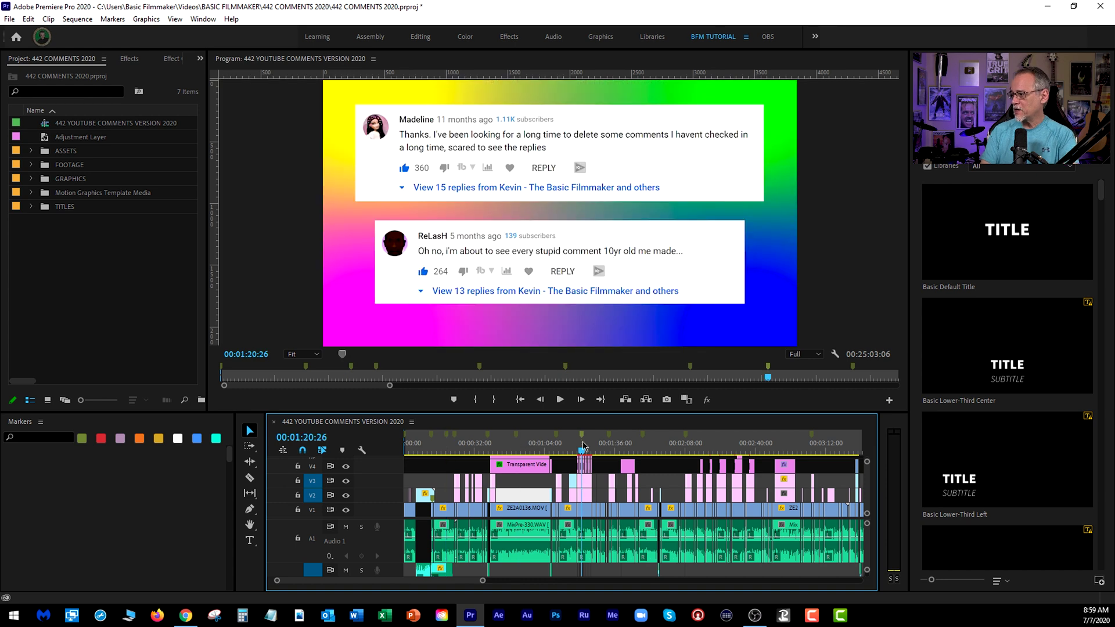
{"action": "left_click", "coordinate": [453, 447]}
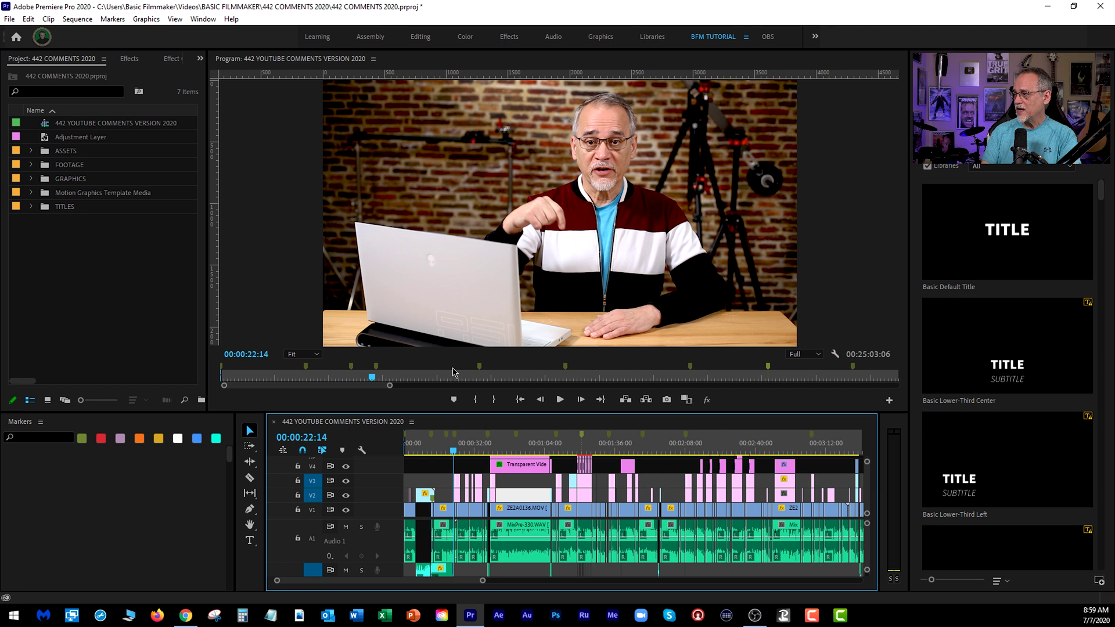
{"action": "left_click", "coordinate": [454, 372]}
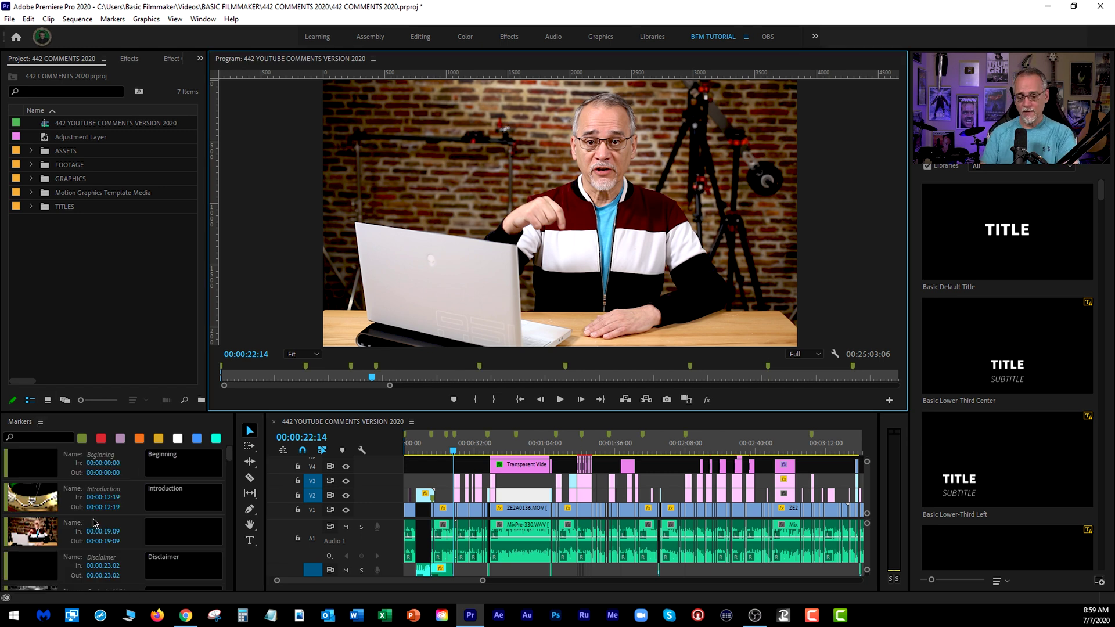
{"action": "key", "text": "Delete"}
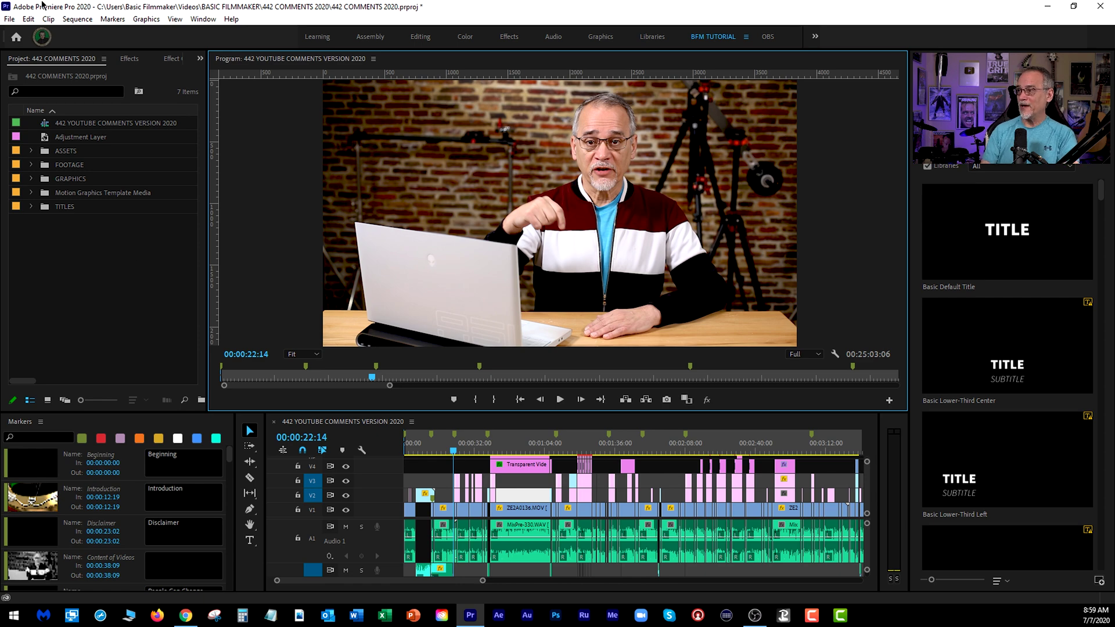
- Export the sequence markers to the desktop as a Text File (*.txt) named "TEXT FILE"
{"action": "left_click", "coordinate": [9, 19]}
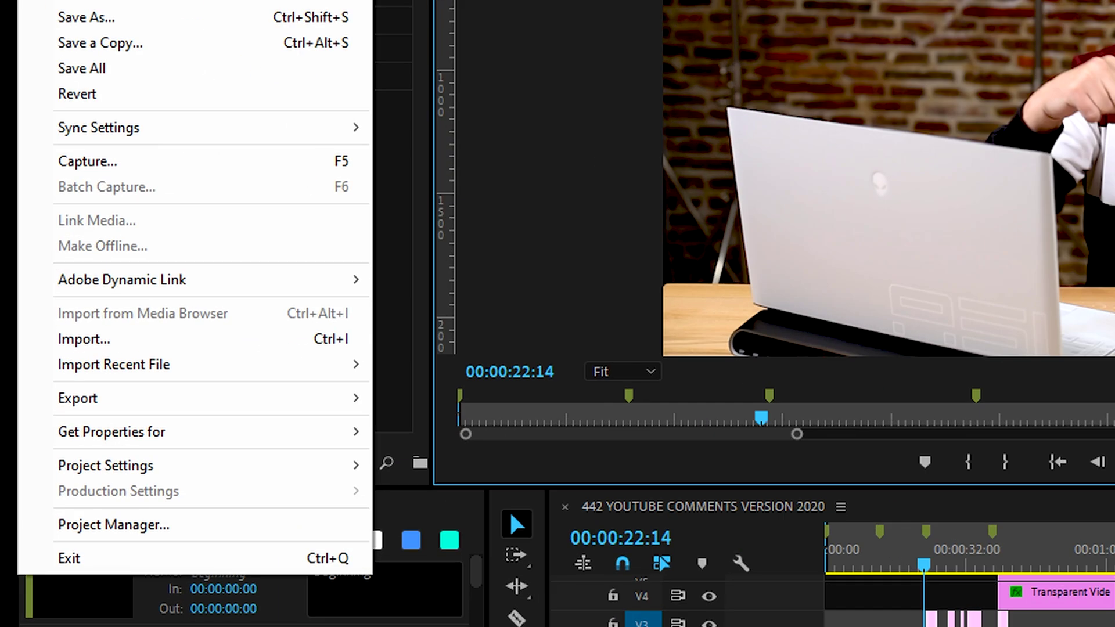
{"action": "mouse_move", "coordinate": [234, 407]}
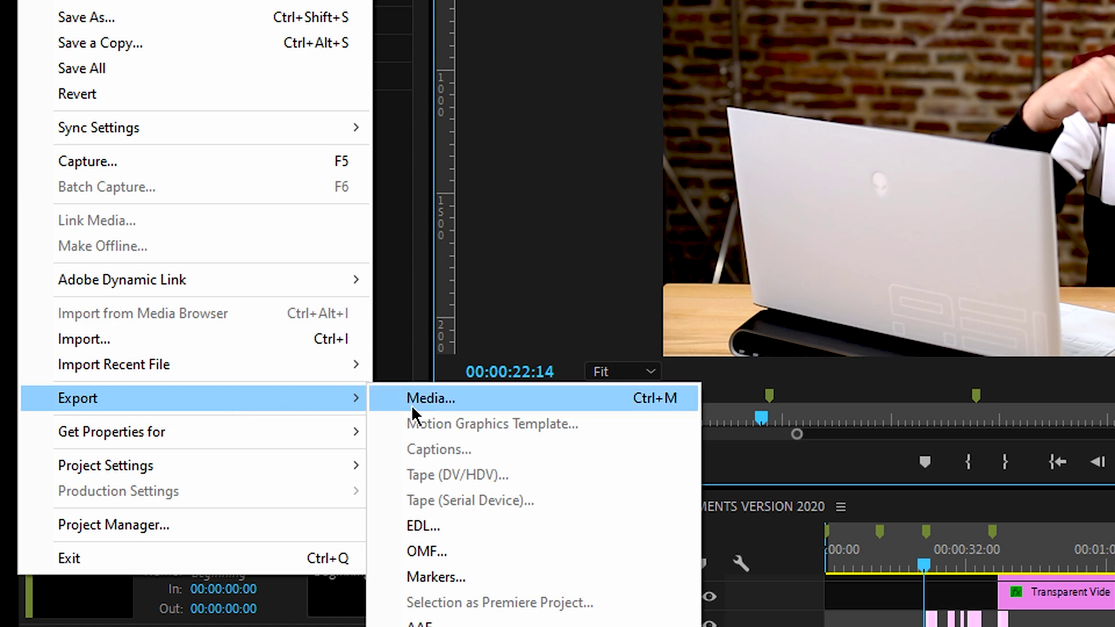
{"action": "left_click", "coordinate": [445, 573]}
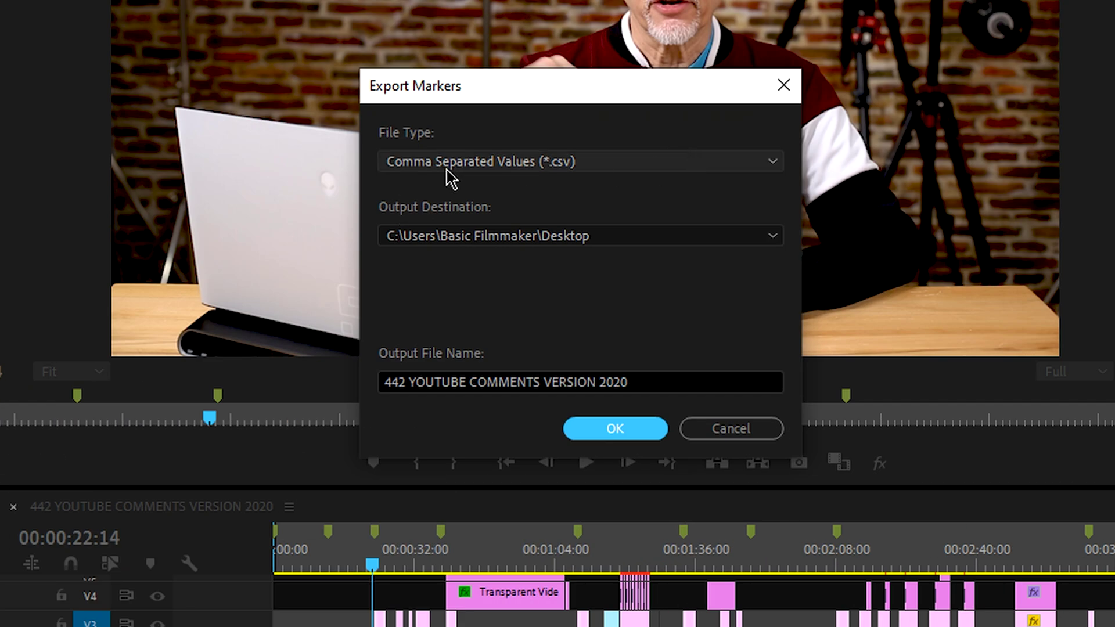
{"action": "left_click", "coordinate": [592, 165]}
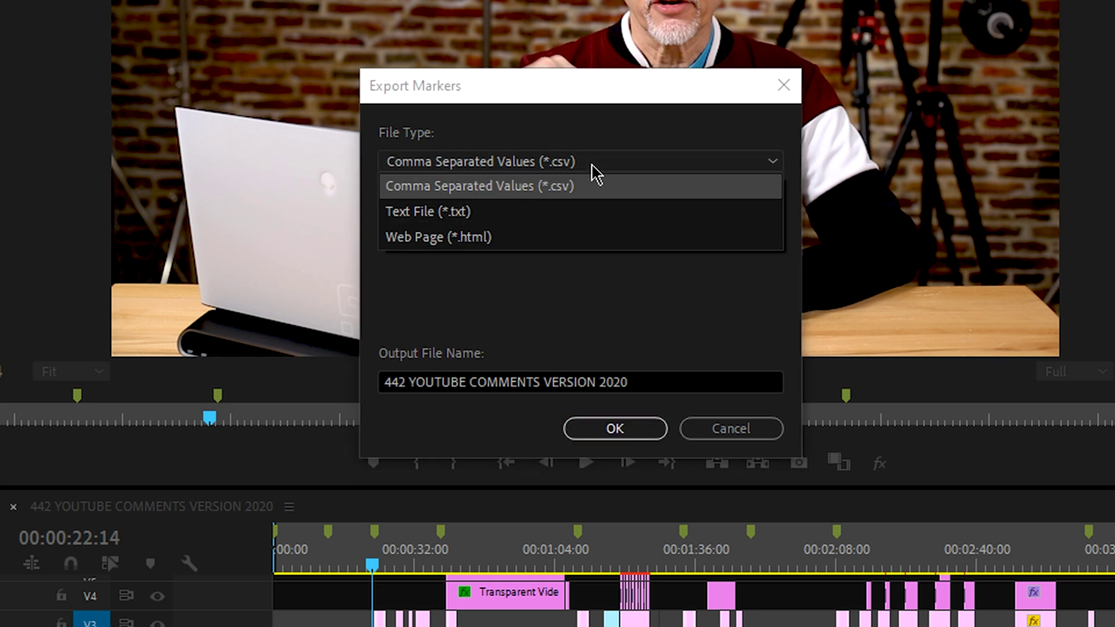
{"action": "left_click", "coordinate": [471, 213]}
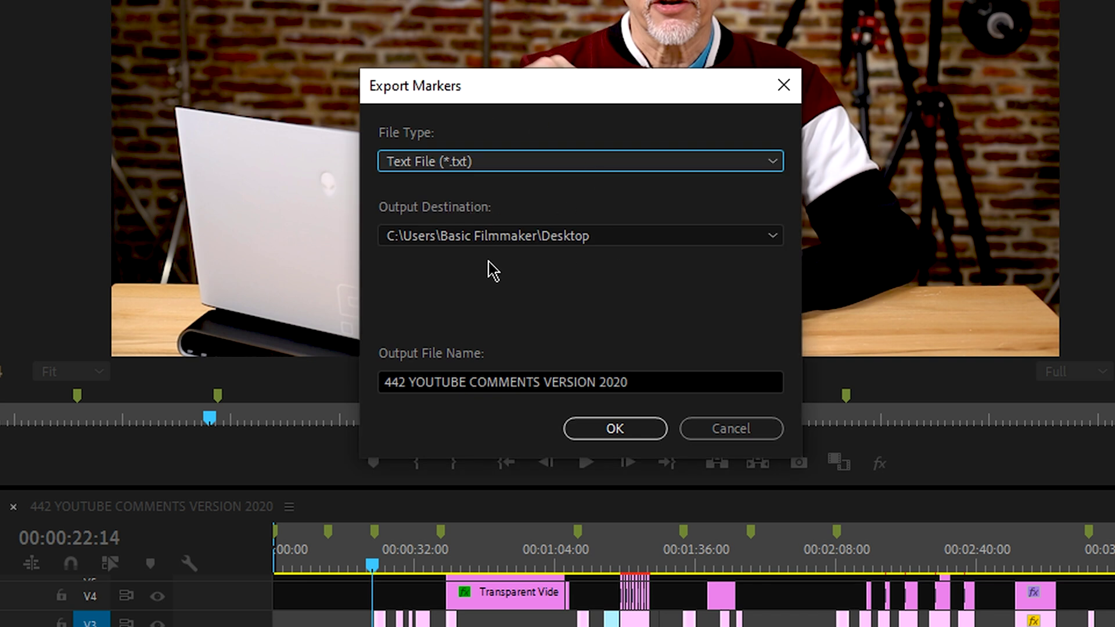
{"action": "left_click", "coordinate": [675, 377]}
{"action": "type", "text": "TEXT FILE"}
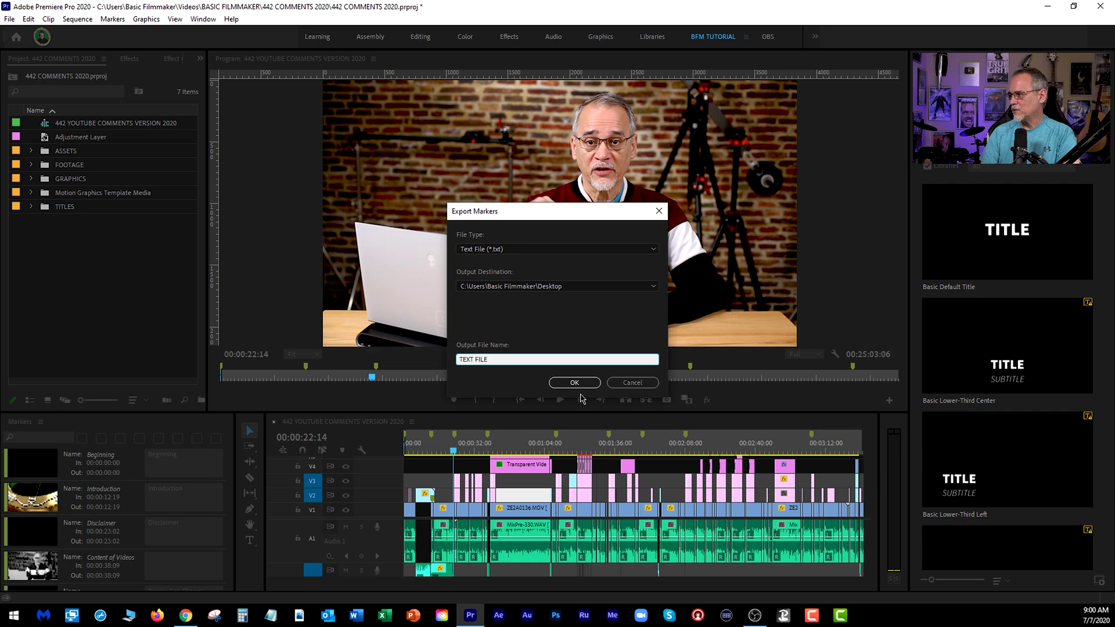
{"action": "key", "text": "Return"}
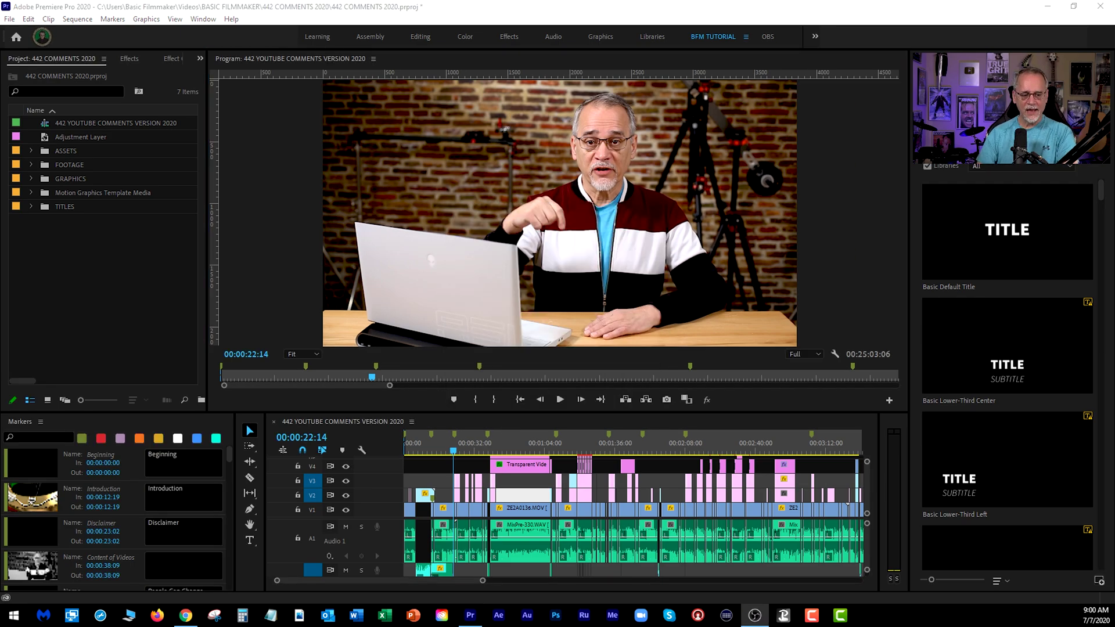
- Examine the in points and descriptions in TEXT FILE.txt in Notepad and compare them with the marker at 00:00:38:09 in Premiere Pro
{"action": "key", "text": "alt+Tab"}
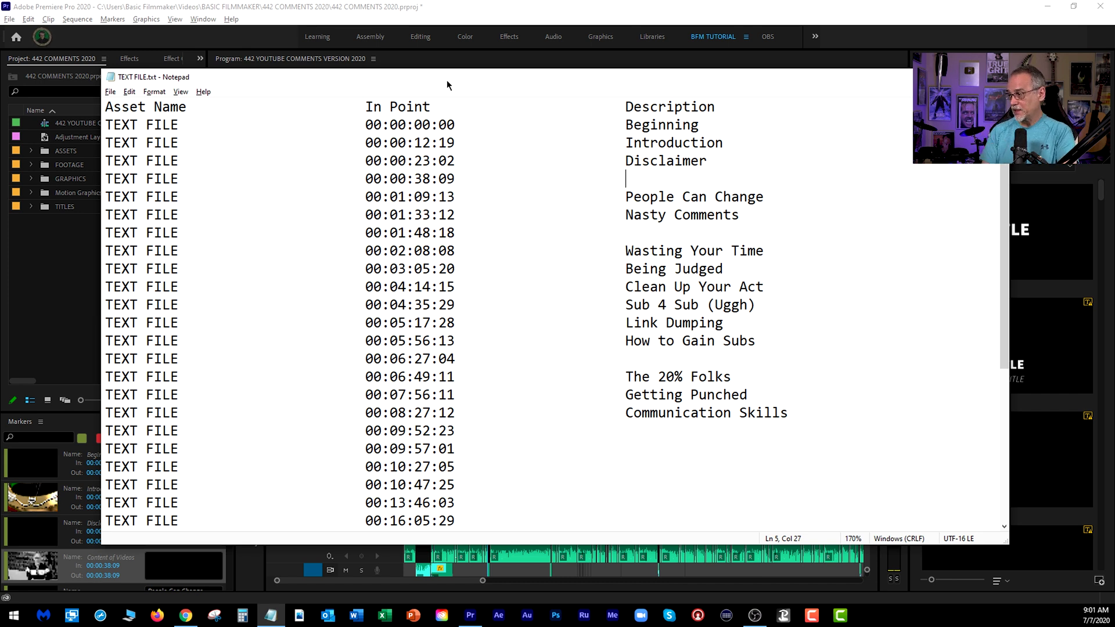
{"action": "scroll", "coordinate": [235, 221], "scroll_direction": "down", "scroll_amount": 5}
{"action": "scroll", "coordinate": [238, 218], "scroll_direction": "up", "scroll_amount": 6}
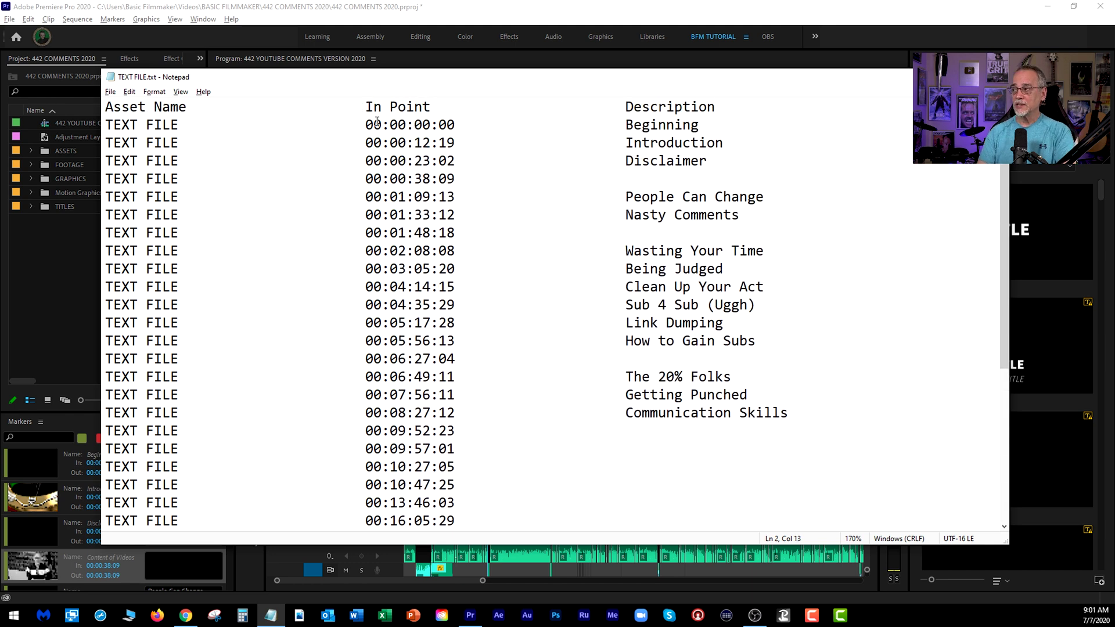
{"action": "left_click_drag", "start_coordinate": [365, 124], "coordinate": [447, 124]}
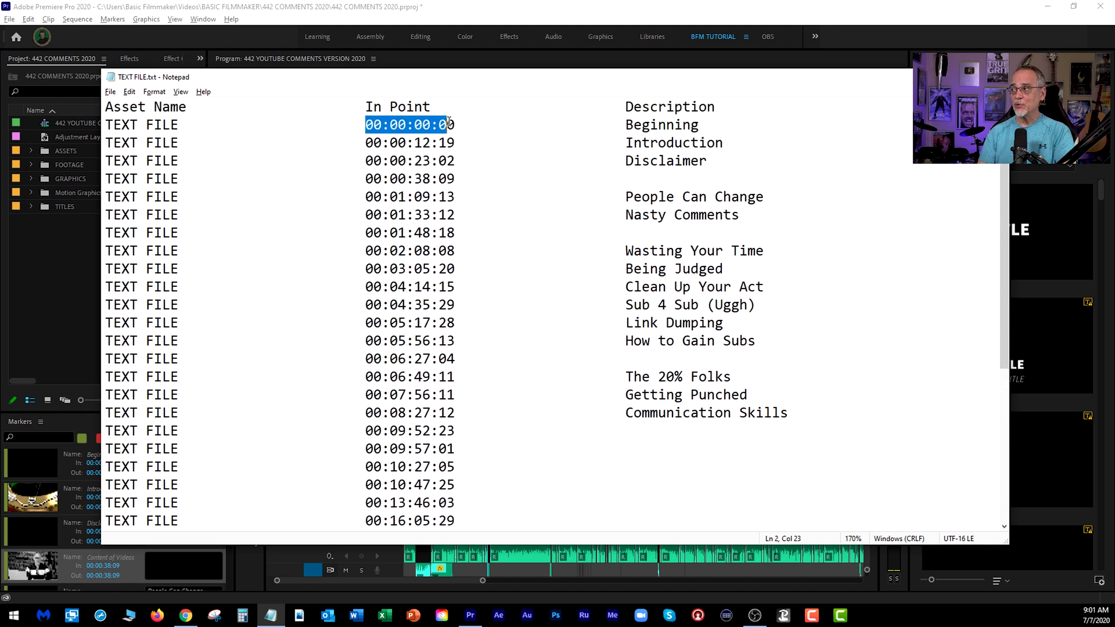
{"action": "double_click", "coordinate": [664, 126]}
{"action": "double_click", "coordinate": [658, 144]}
{"action": "double_click", "coordinate": [655, 162]}
{"action": "left_click", "coordinate": [647, 176]}
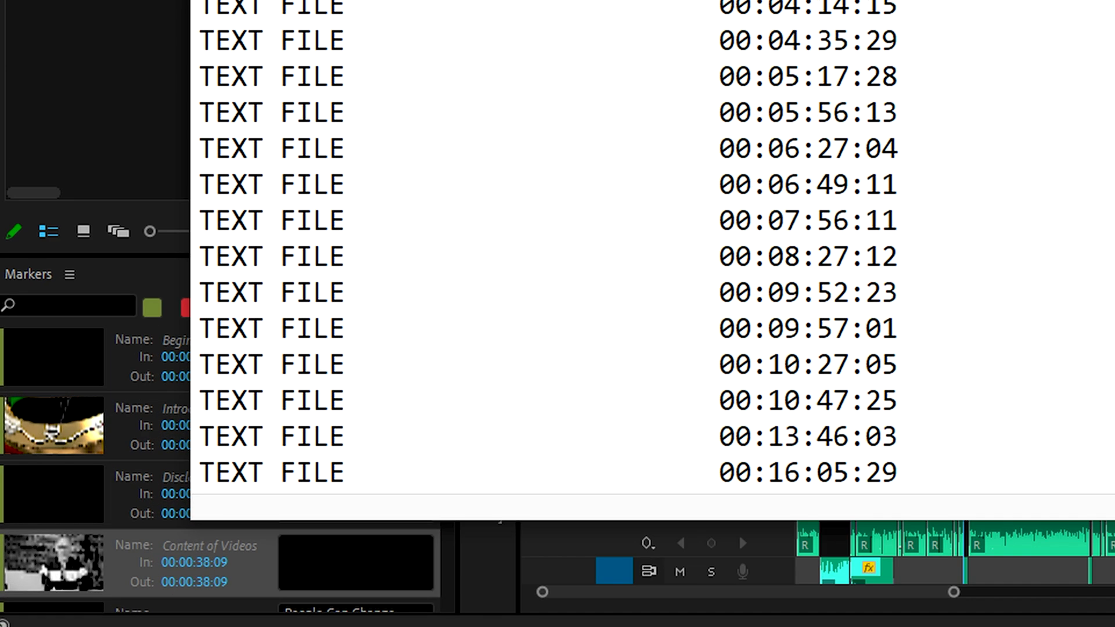
{"action": "left_click", "coordinate": [739, 533]}
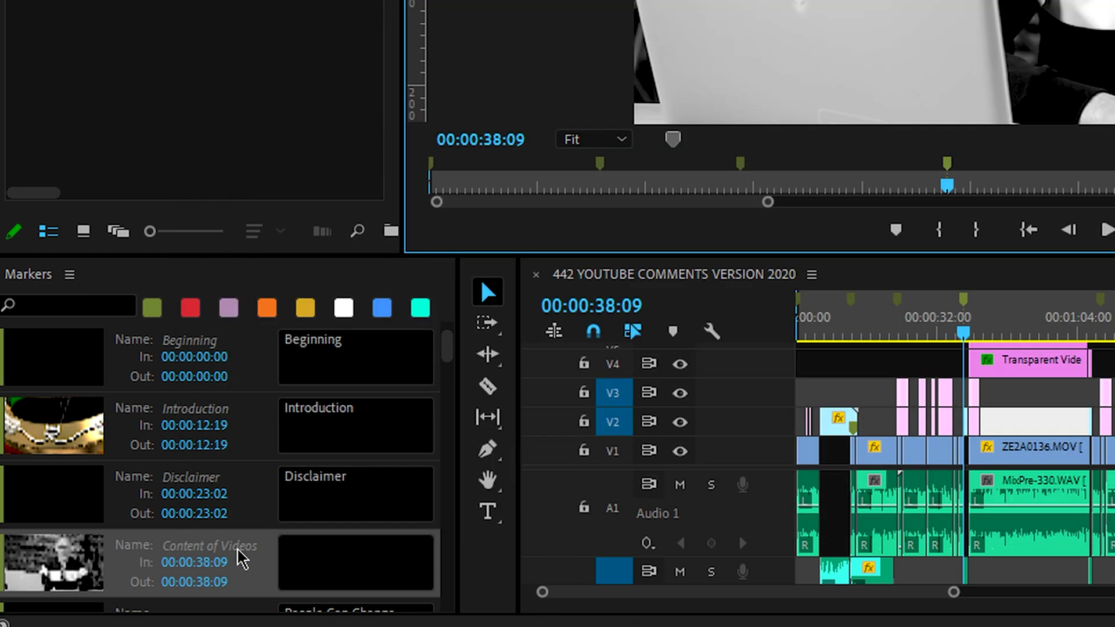
{"action": "left_click", "coordinate": [372, 558]}
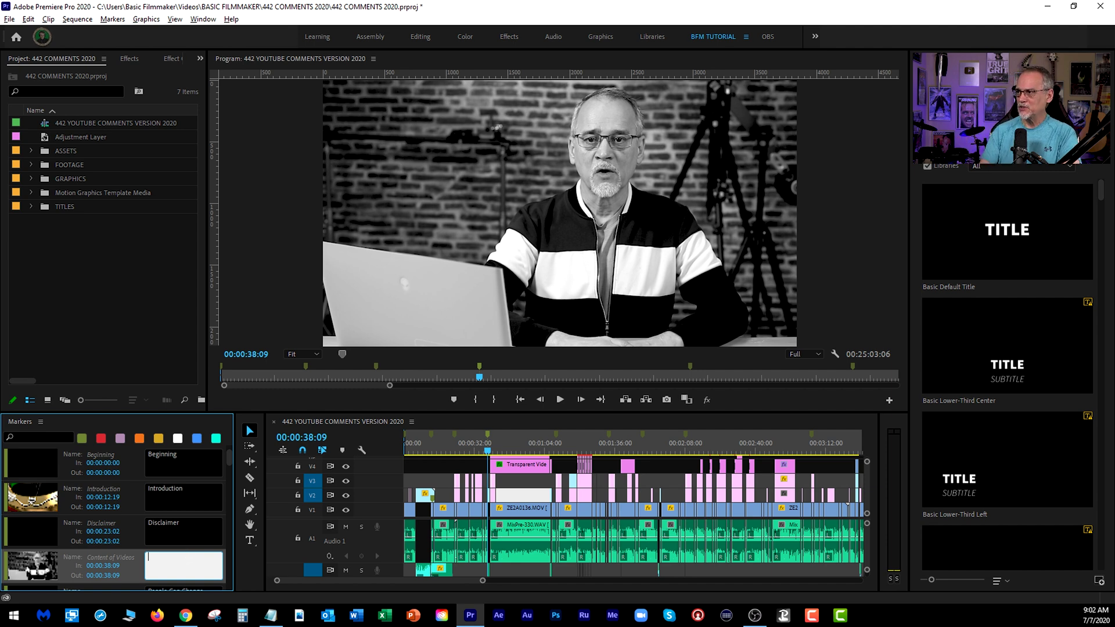
- Export the sequence markers to the desktop as Comma Separated Values (*.csv) with the file name "TEST FILE EXCEL"
{"action": "left_click", "coordinate": [9, 19]}
{"action": "mouse_move", "coordinate": [104, 368]}
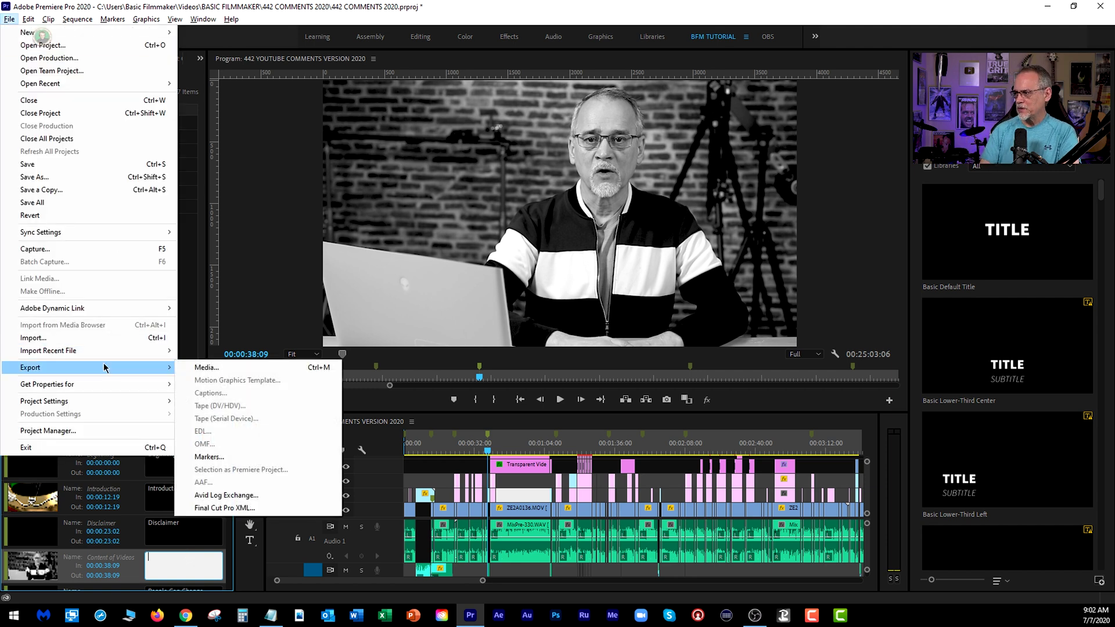
{"action": "left_click", "coordinate": [220, 458]}
{"action": "left_click", "coordinate": [589, 253]}
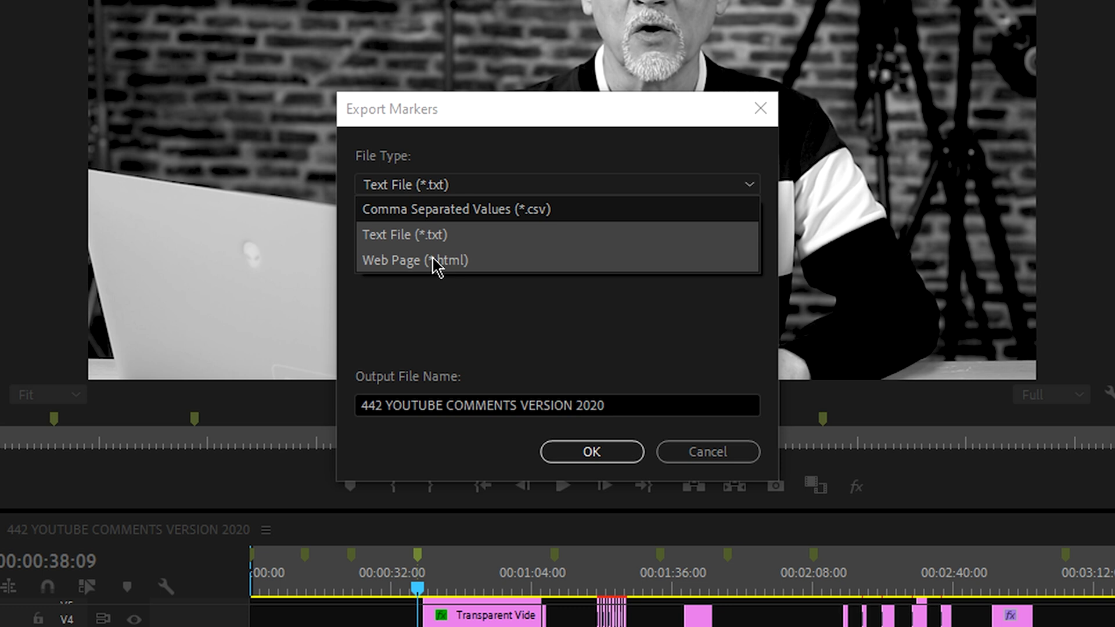
{"action": "left_click", "coordinate": [483, 300]}
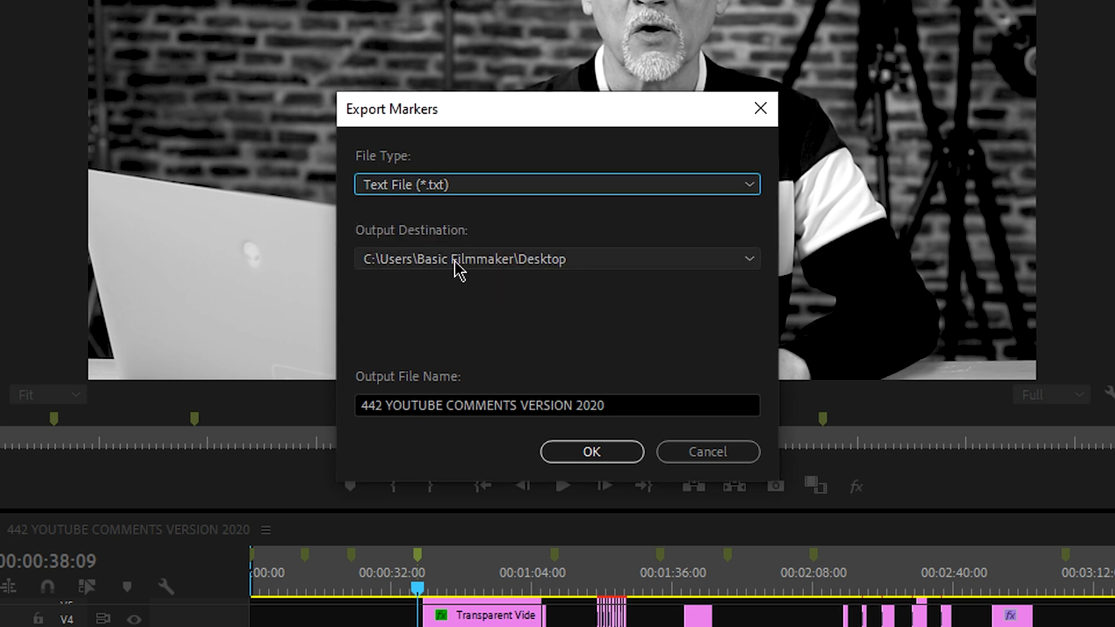
{"action": "left_click", "coordinate": [471, 197]}
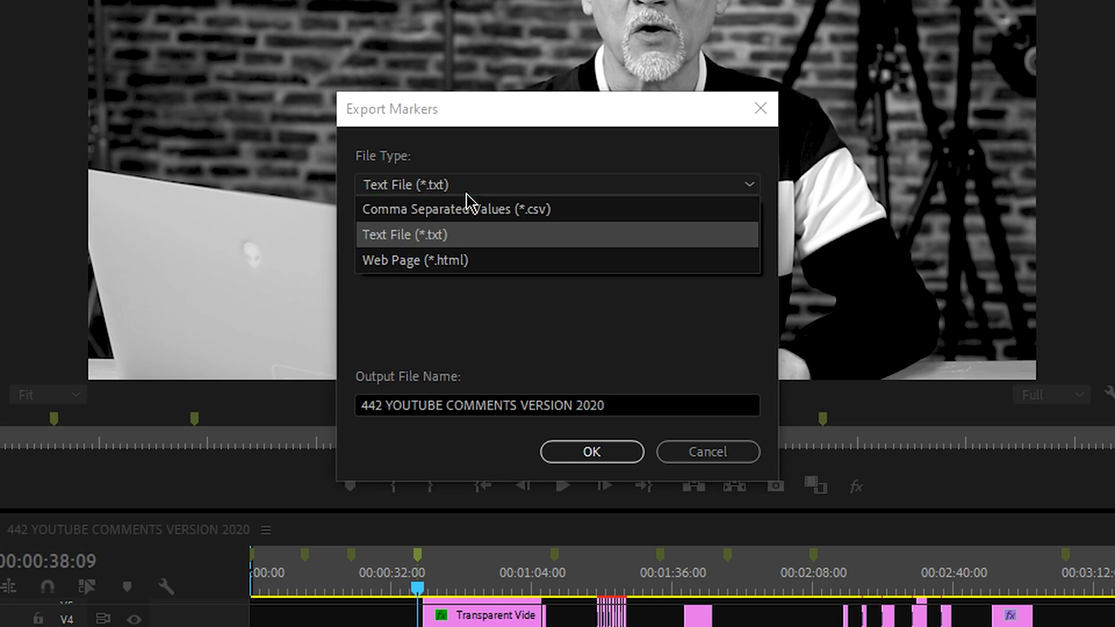
{"action": "left_click", "coordinate": [469, 209]}
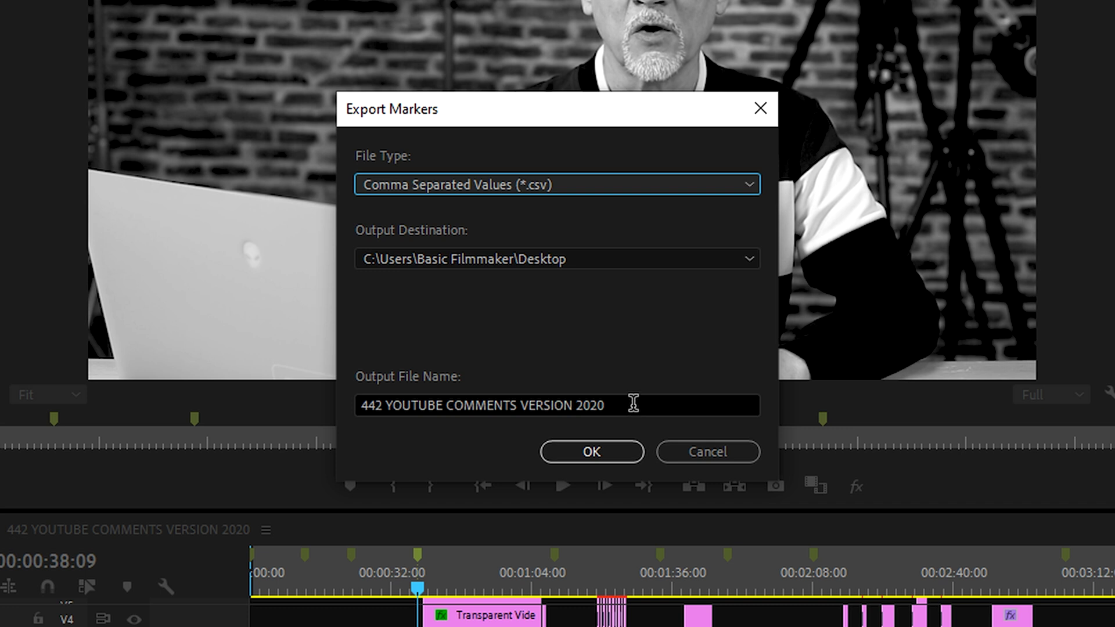
{"action": "left_click_drag", "start_coordinate": [632, 405], "coordinate": [264, 404]}
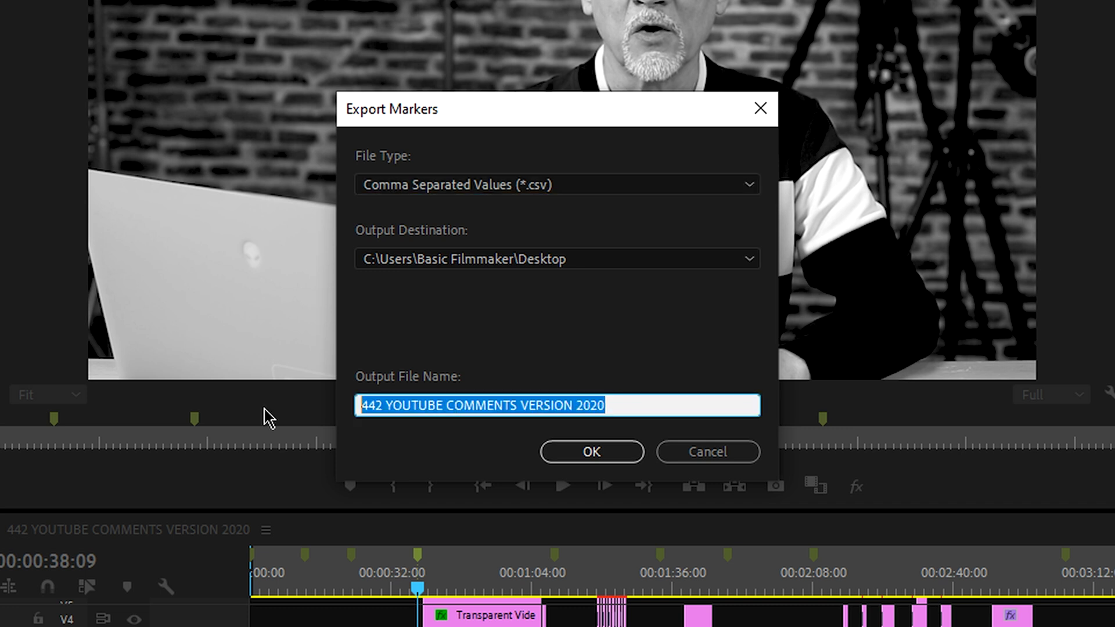
{"action": "type", "text": "TEST FILE EXCEL"}
{"action": "key", "text": "Return"}
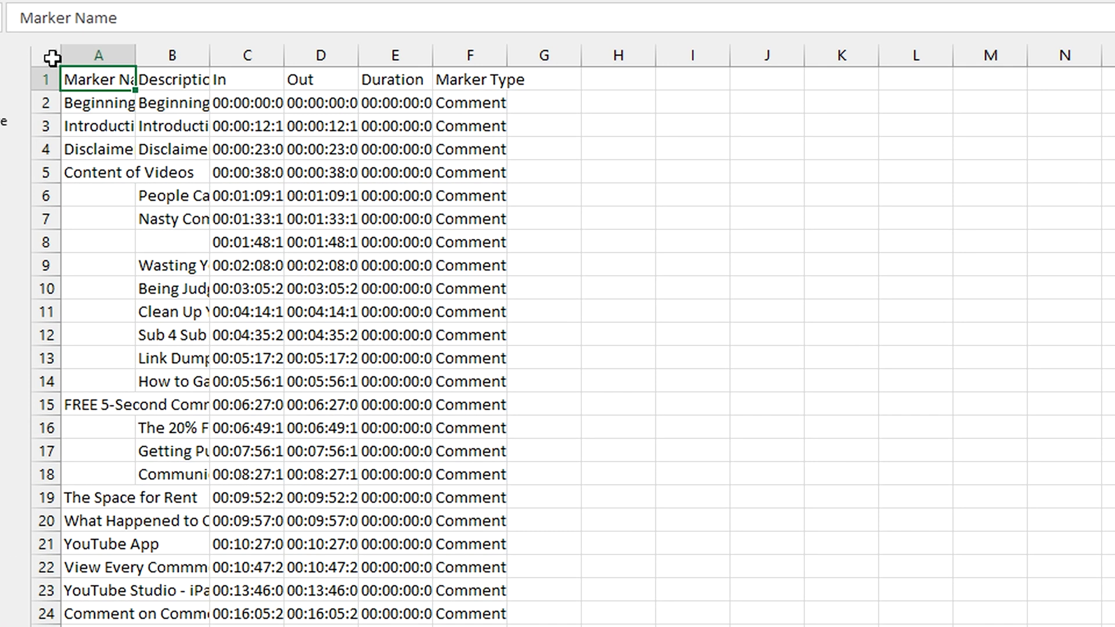
- Fit all columns of the exported marker list in Excel to their contents and examine the Marker Name column down to "FREE 5-Second Commercial"
{"action": "left_click", "coordinate": [167, 122]}
{"action": "double_click", "coordinate": [135, 55]}
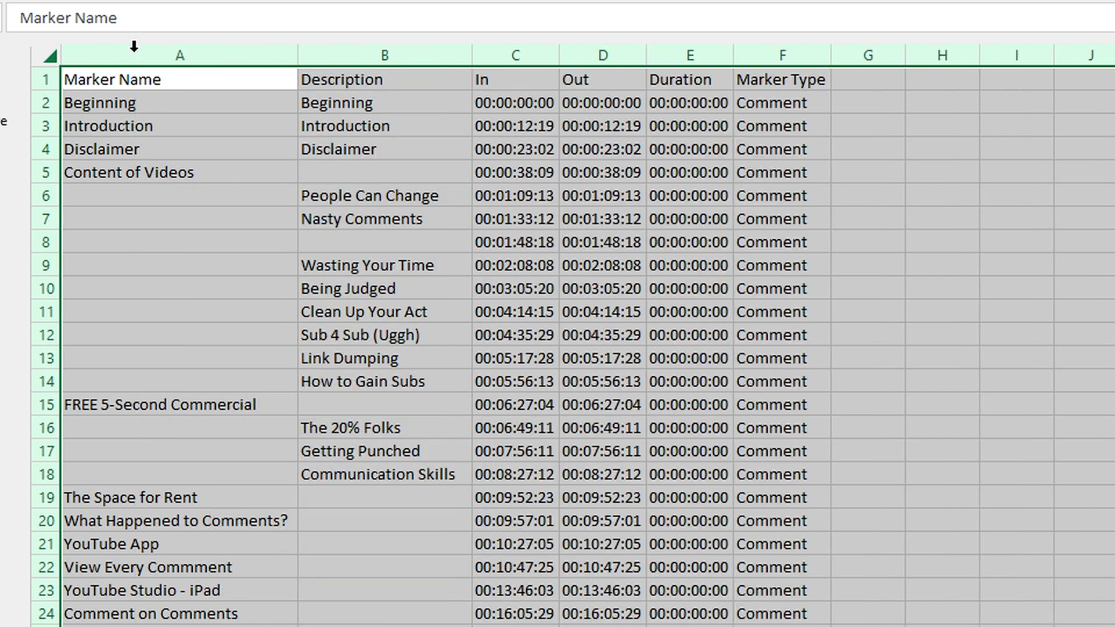
{"action": "left_click", "coordinate": [175, 219]}
{"action": "left_click_drag", "start_coordinate": [122, 102], "coordinate": [124, 164]}
{"action": "key", "text": "ctrl+Down"}
{"action": "key", "text": "ctrl+Down"}
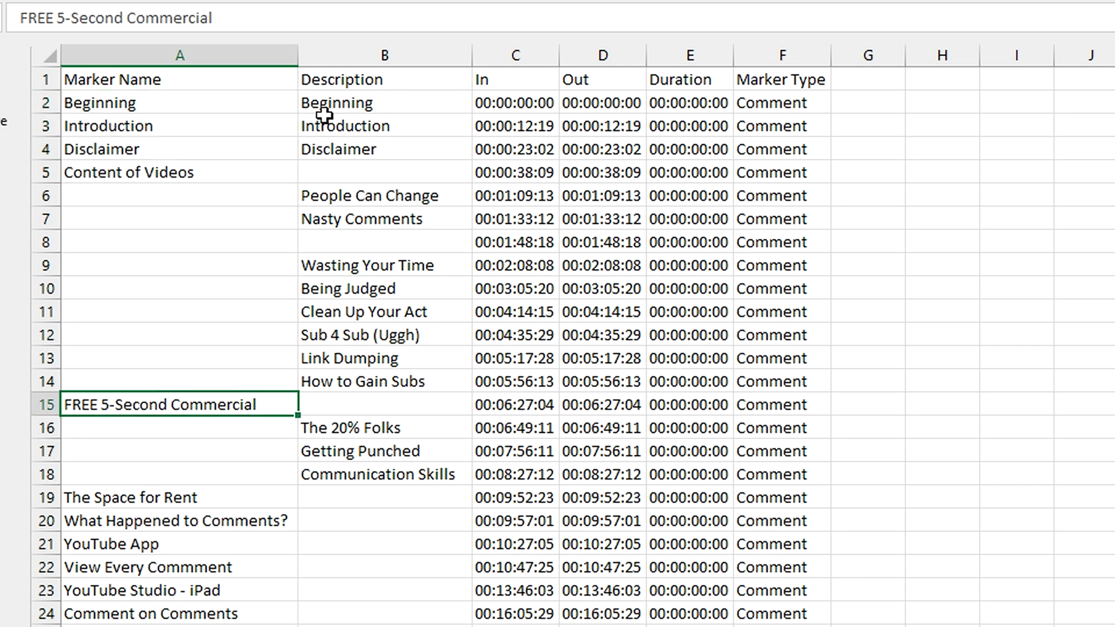
- Highlight the Beginning, Introduction and Disclaimer descriptions in Excel and compare them with the Disclaimer marker's comment in Premiere Pro
{"action": "left_click_drag", "start_coordinate": [351, 100], "coordinate": [347, 146]}
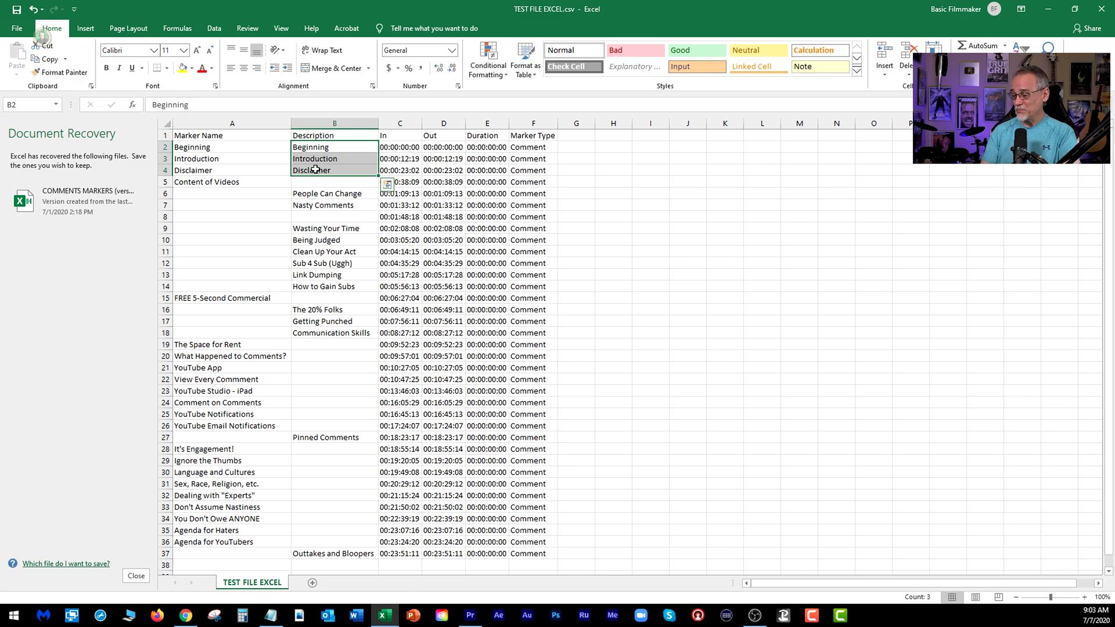
{"action": "key", "text": "alt+Tab"}
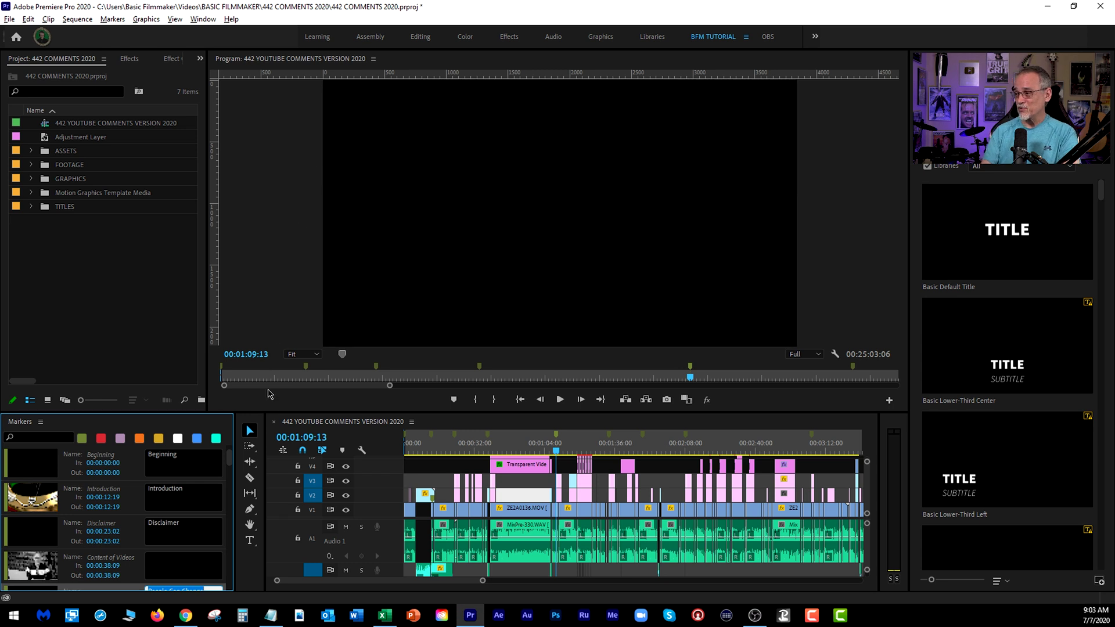
{"action": "left_click", "coordinate": [184, 528]}
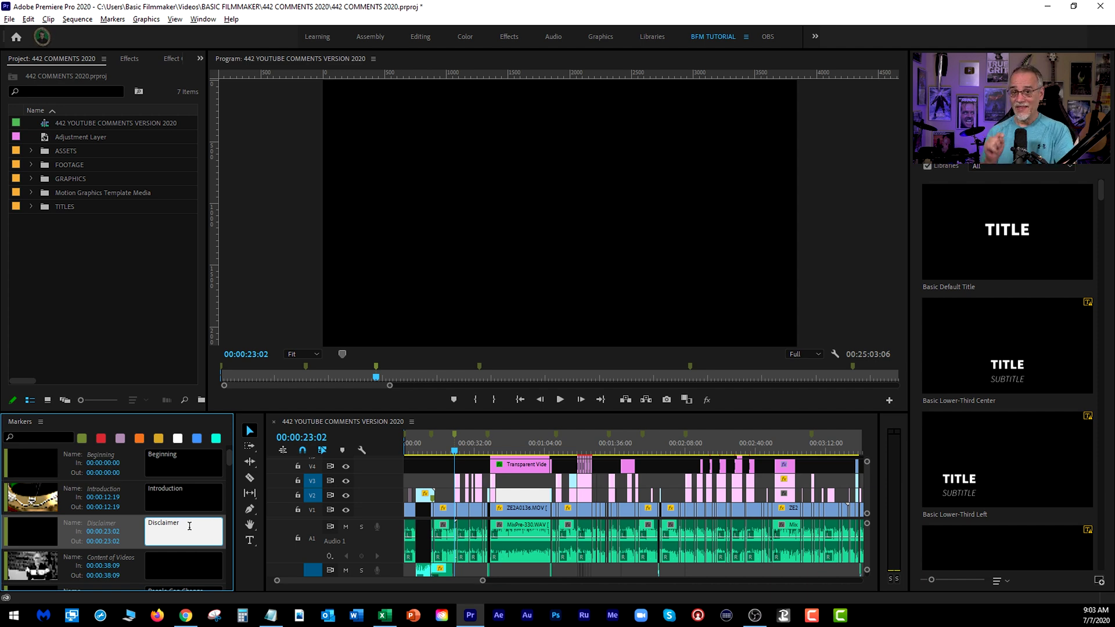
{"action": "key", "text": "Tab"}
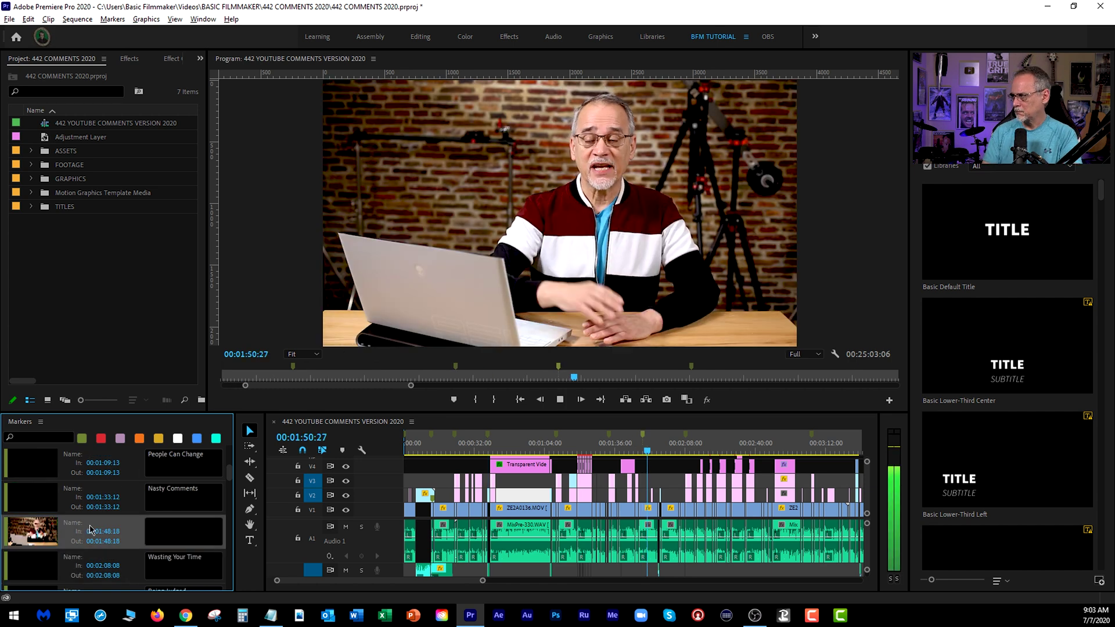
- Add a marker near 00:01:50 in the playing sequence, then open its settings and close them
{"action": "key", "text": "m"}
{"action": "key", "text": "m"}
{"action": "left_click", "coordinate": [567, 292]}
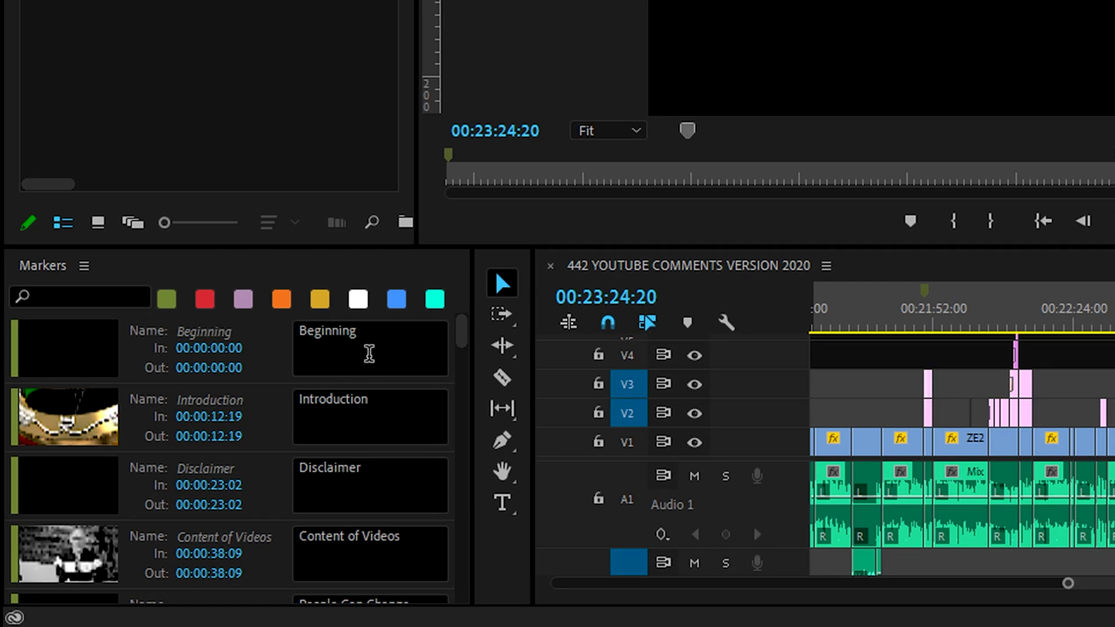
- Step forward and back through the sequence markers to 00:20:29:12 and view that marker's settings without changing them
{"action": "left_click", "coordinate": [909, 222]}
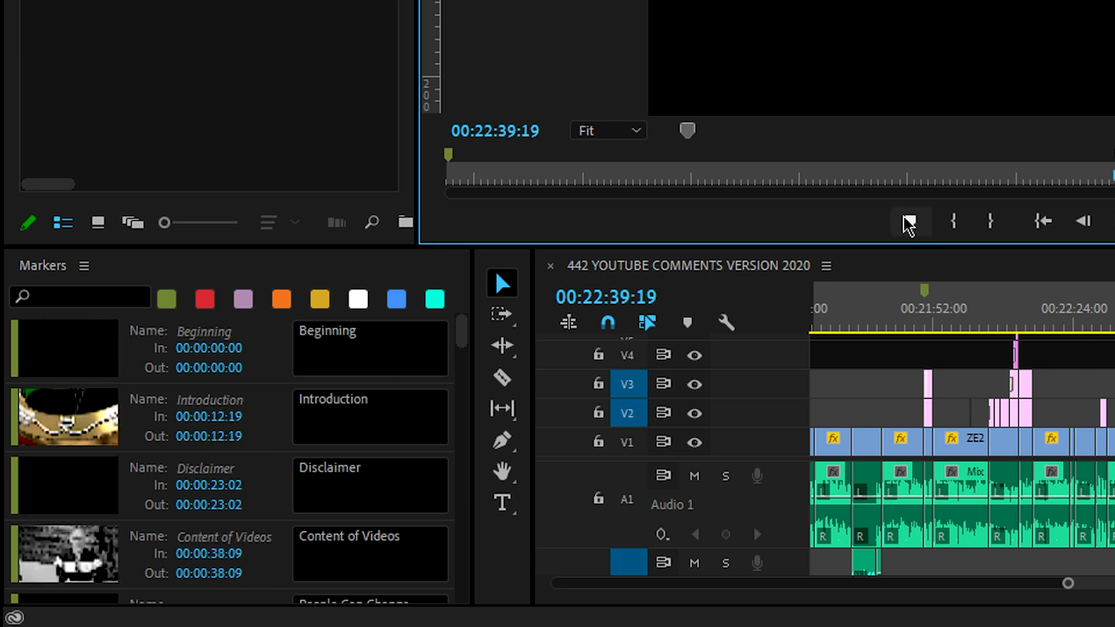
{"action": "key", "text": "shift+m"}
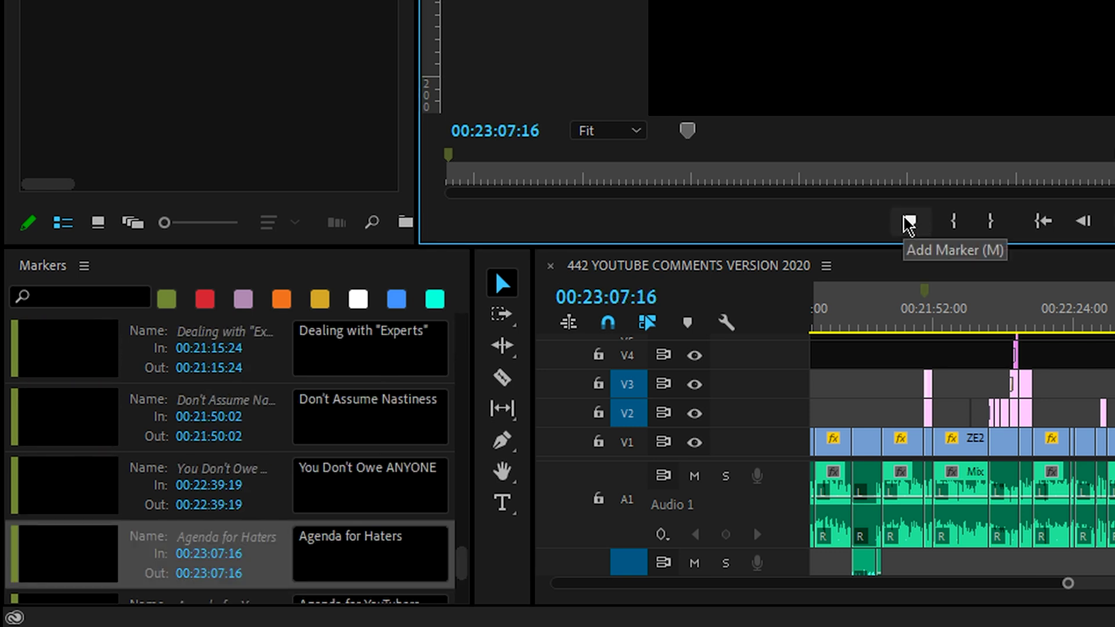
{"action": "key", "text": "shift+m"}
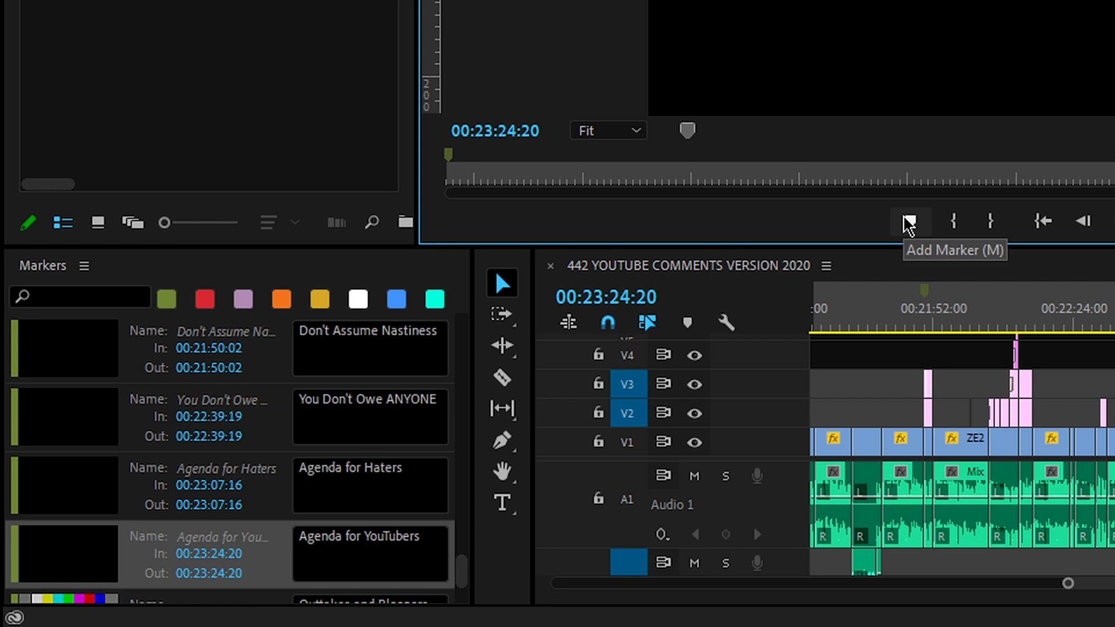
{"action": "key", "text": "ctrl+shift+m"}
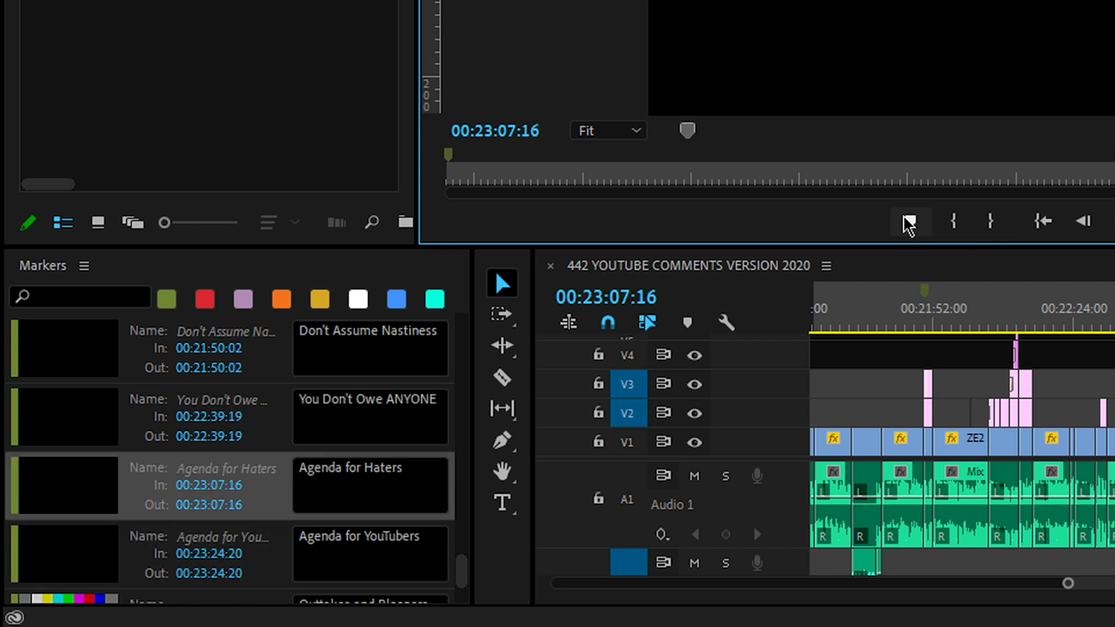
{"action": "key", "text": "ctrl+shift+m"}
{"action": "key", "text": "ctrl+shift+m"}
{"action": "key", "text": "ctrl+shift+m"}
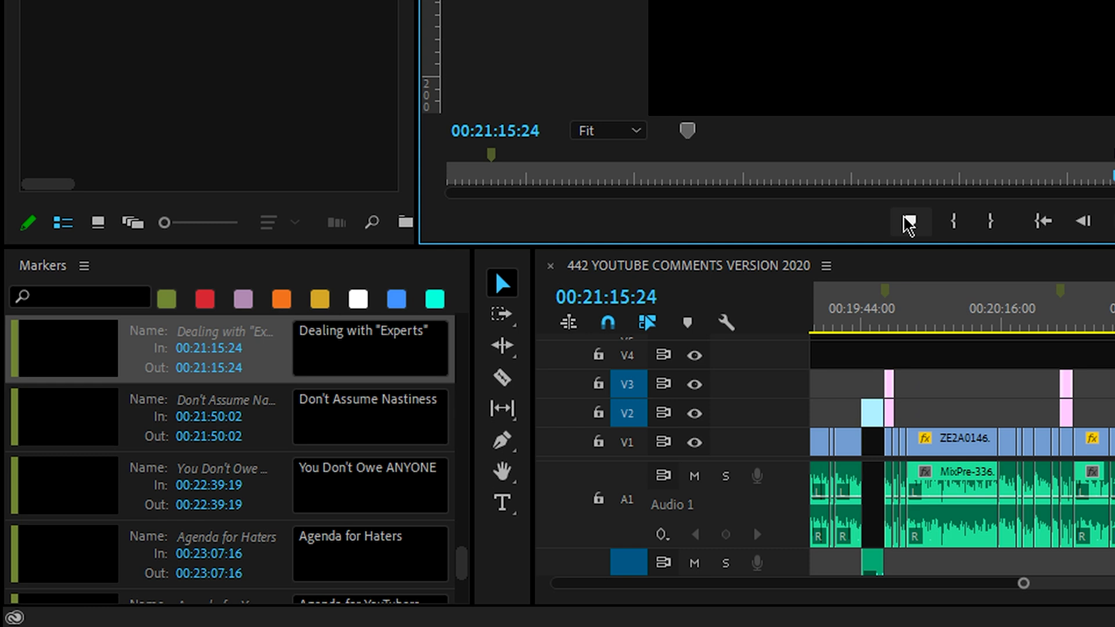
{"action": "key", "text": "ctrl+shift+m"}
{"action": "key", "text": "m"}
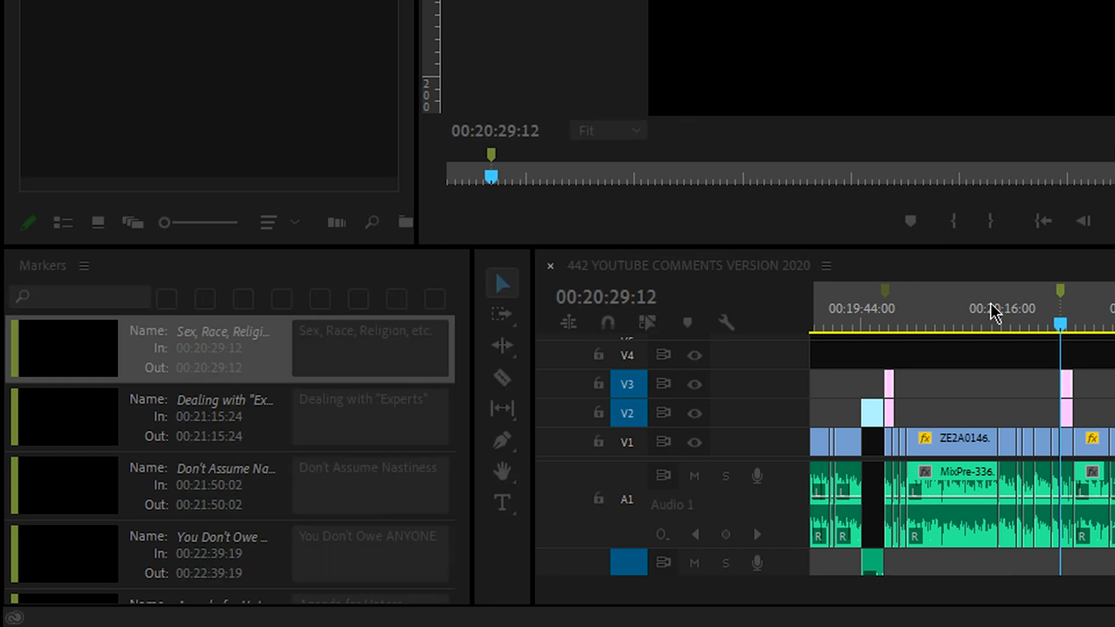
{"action": "key", "text": "Escape"}
- Return the playhead to the start of the sequence and open the Beginning marker's comment for editing
{"action": "key", "text": "Home"}
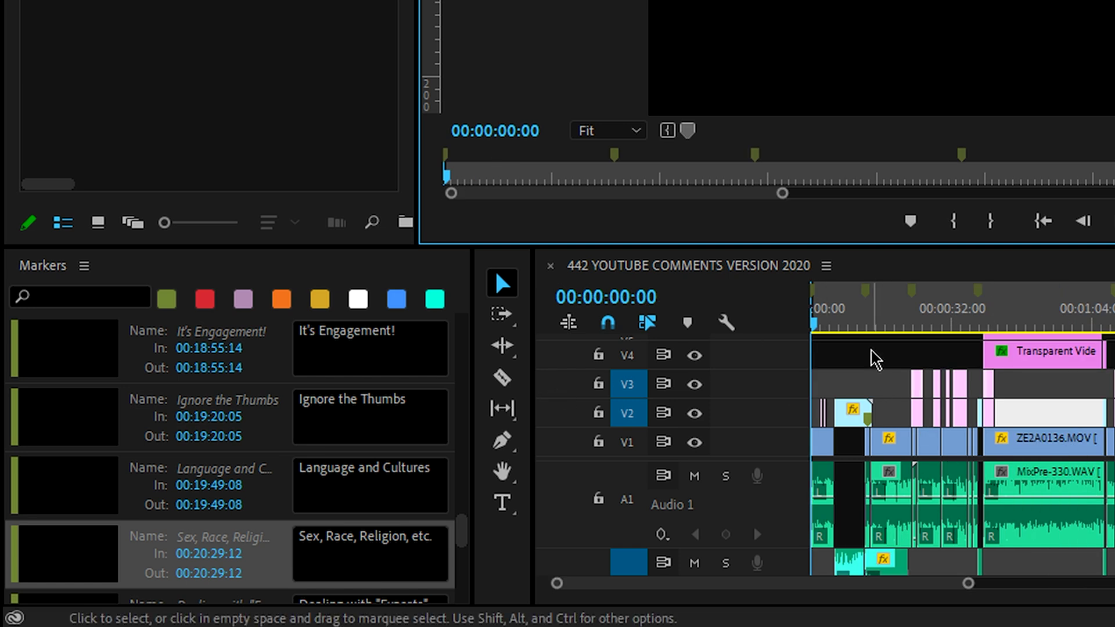
{"action": "scroll", "coordinate": [294, 369], "scroll_direction": "up", "scroll_amount": 10}
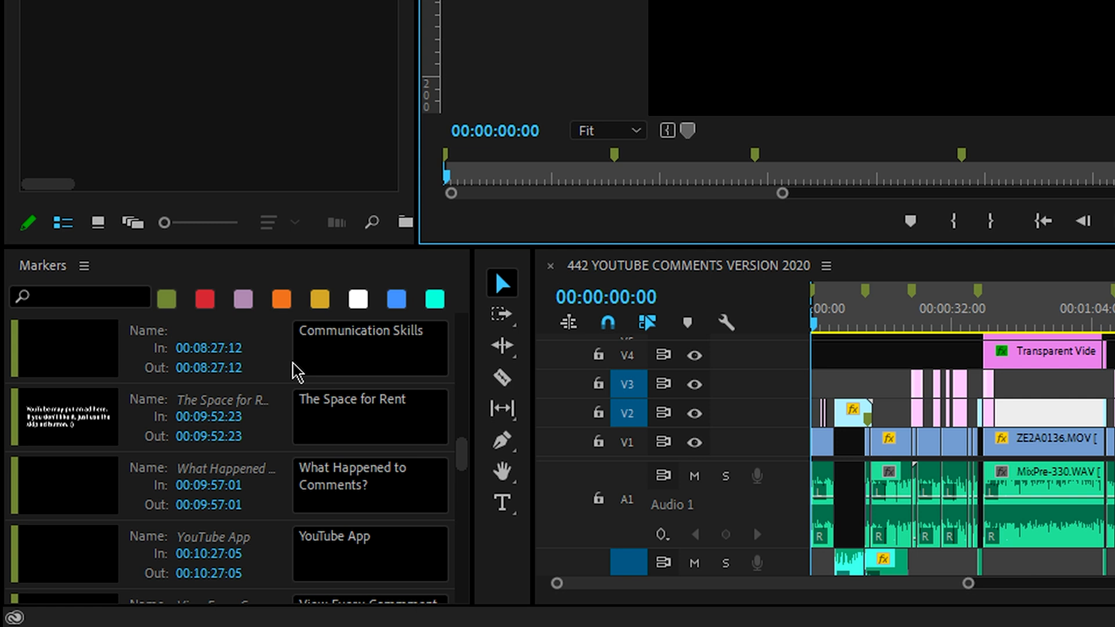
{"action": "scroll", "coordinate": [297, 372], "scroll_direction": "up", "scroll_amount": 10}
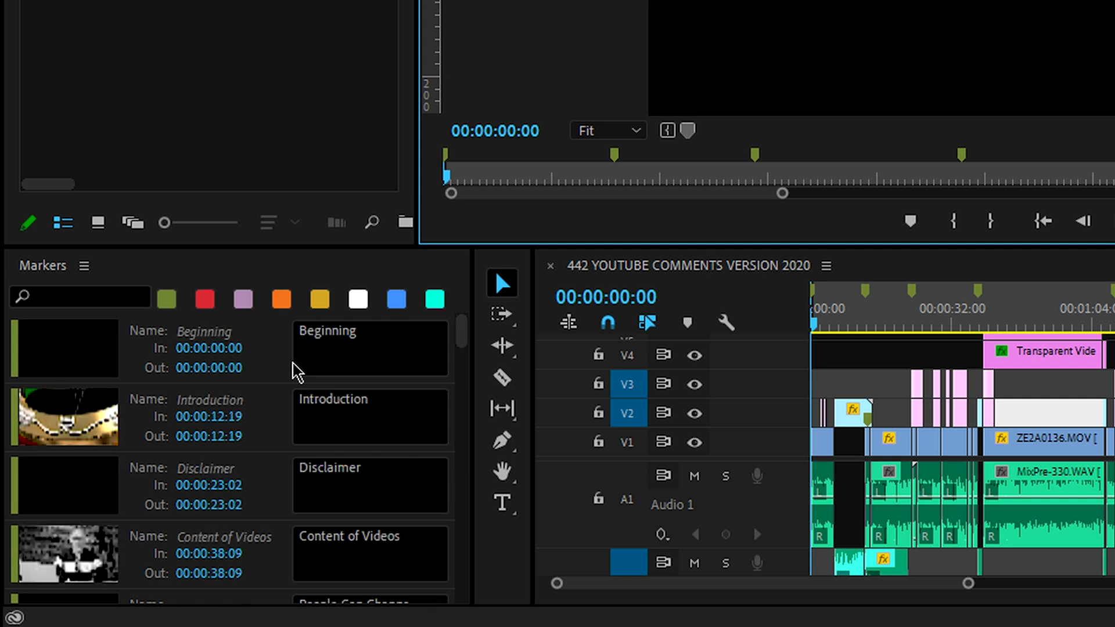
{"action": "left_click", "coordinate": [376, 331]}
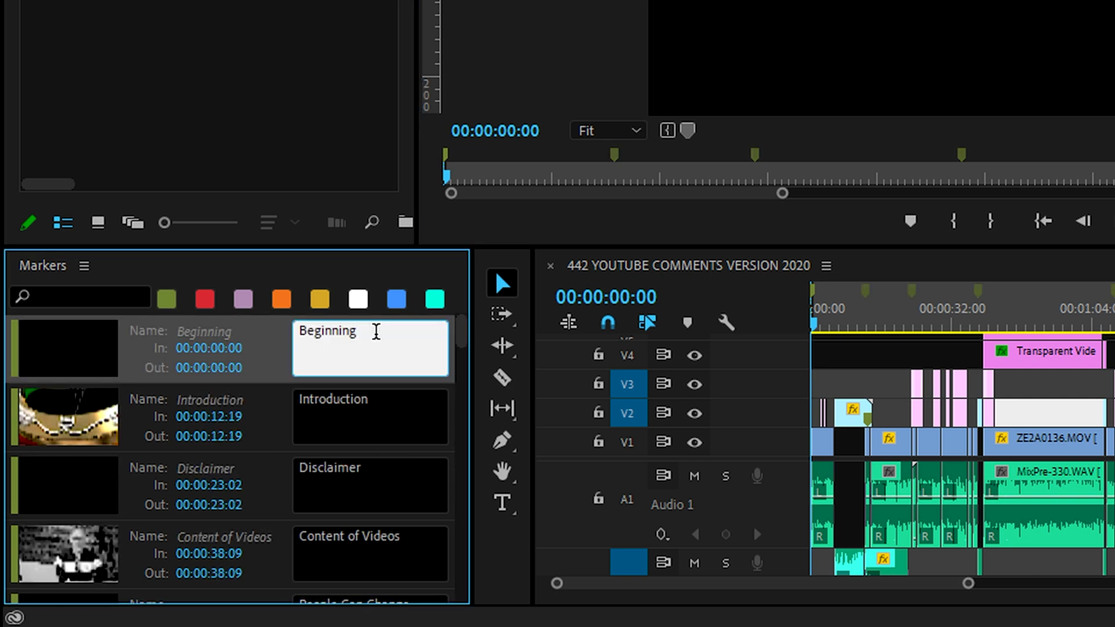
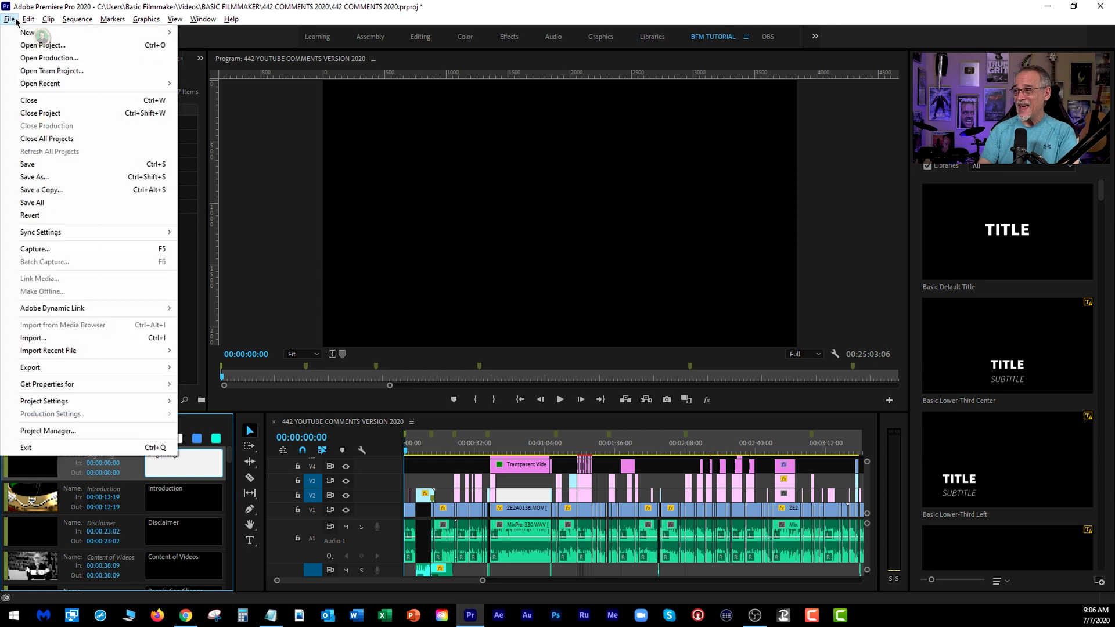
- Export the sequence markers to the desktop as a Text File (*.txt) named "MARKERS 2"
{"action": "mouse_move", "coordinate": [90, 366]}
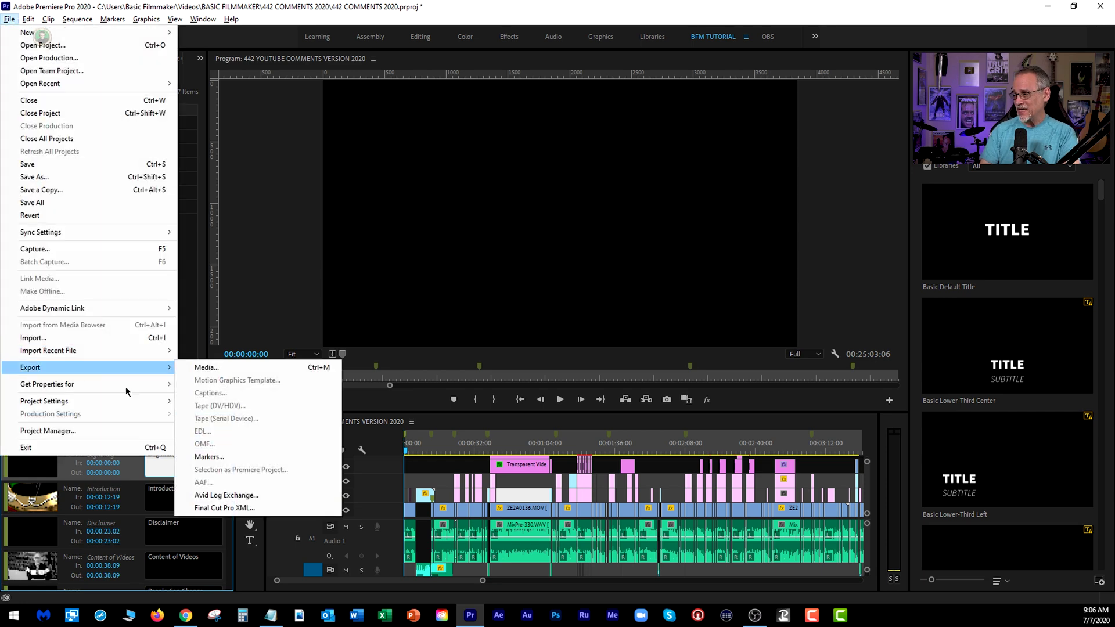
{"action": "left_click", "coordinate": [209, 457]}
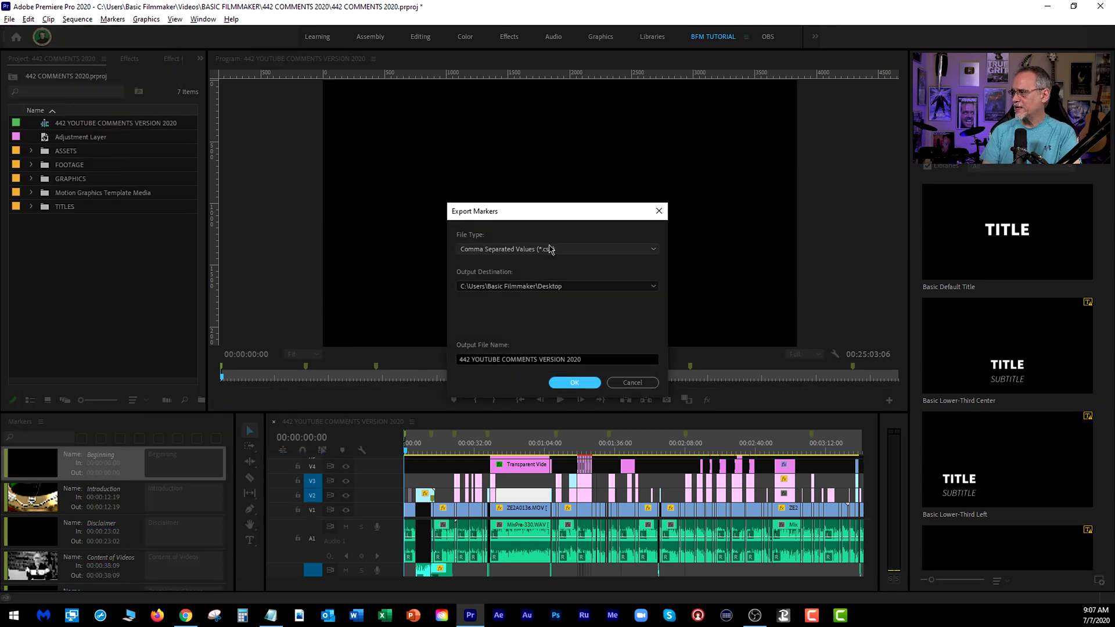
{"action": "left_click", "coordinate": [550, 250]}
{"action": "left_click", "coordinate": [522, 275]}
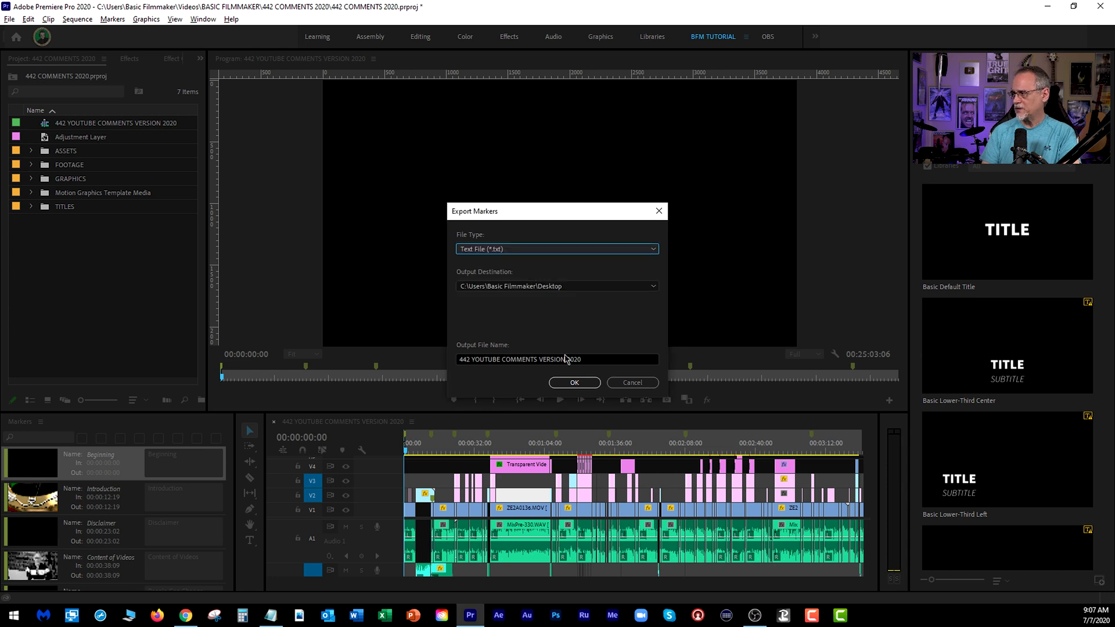
{"action": "left_click", "coordinate": [600, 358]}
{"action": "left_click_drag", "start_coordinate": [600, 358], "coordinate": [450, 358]}
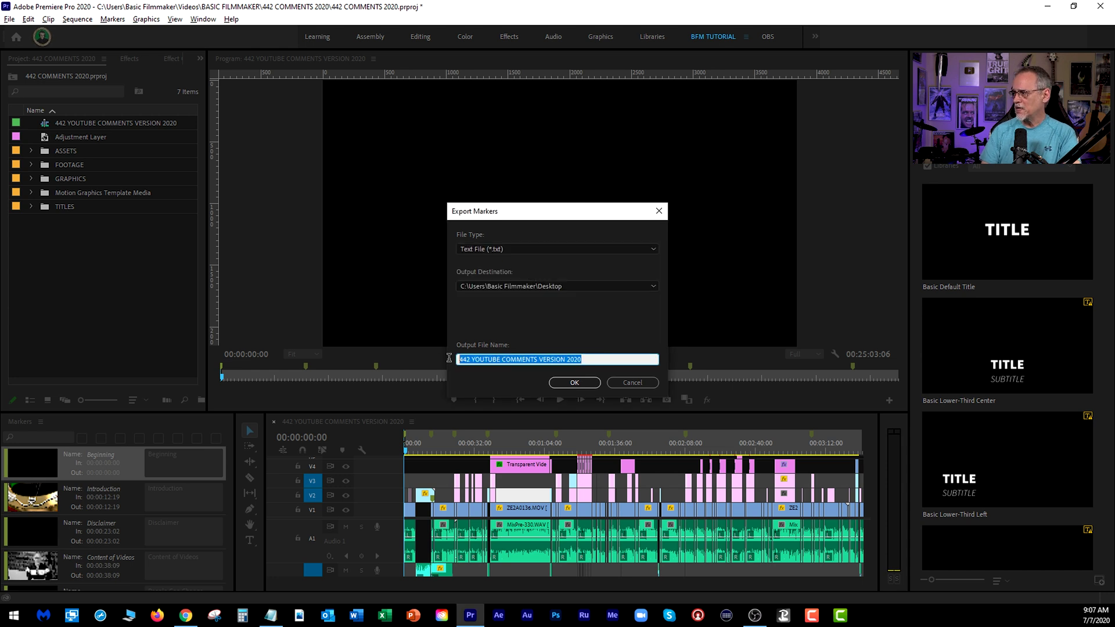
{"action": "type", "text": "MARKERS 2"}
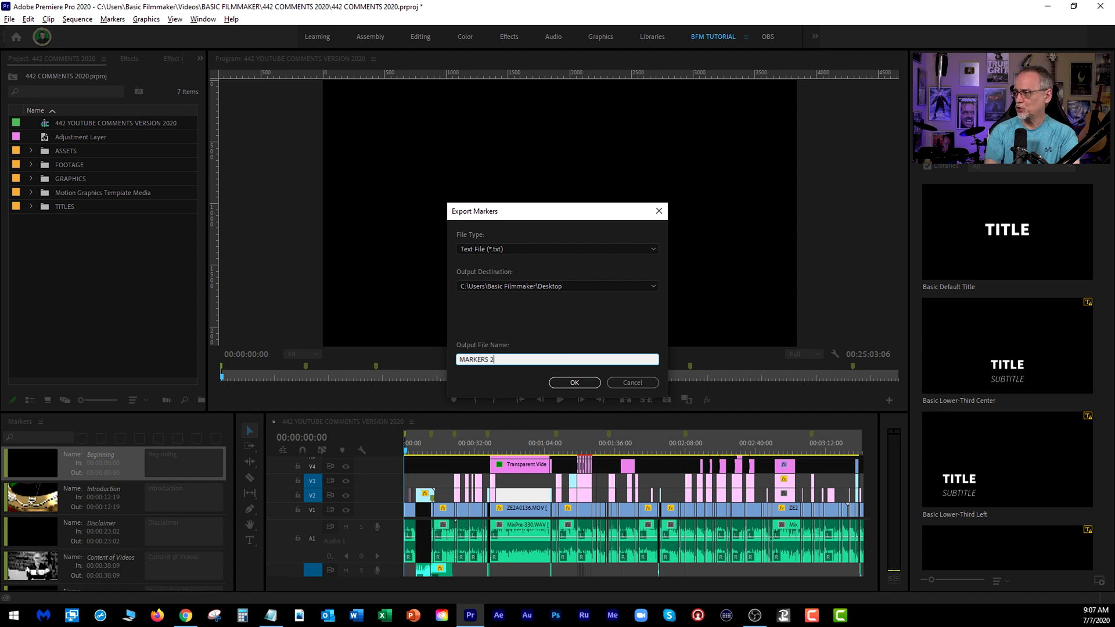
{"action": "key", "text": "Return"}
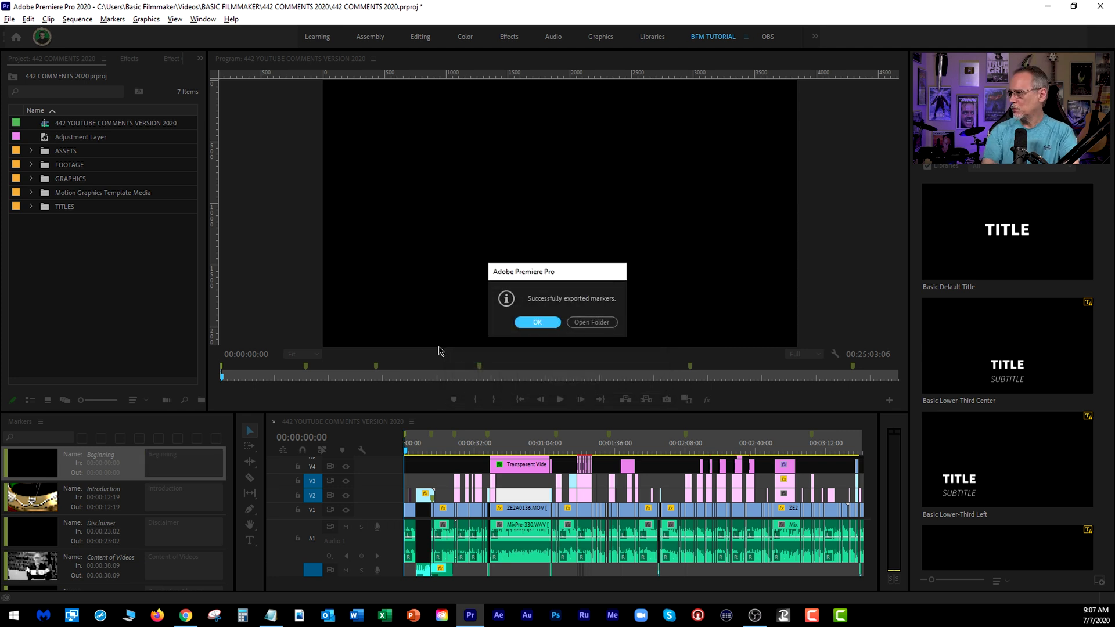
{"action": "left_click", "coordinate": [539, 323]}
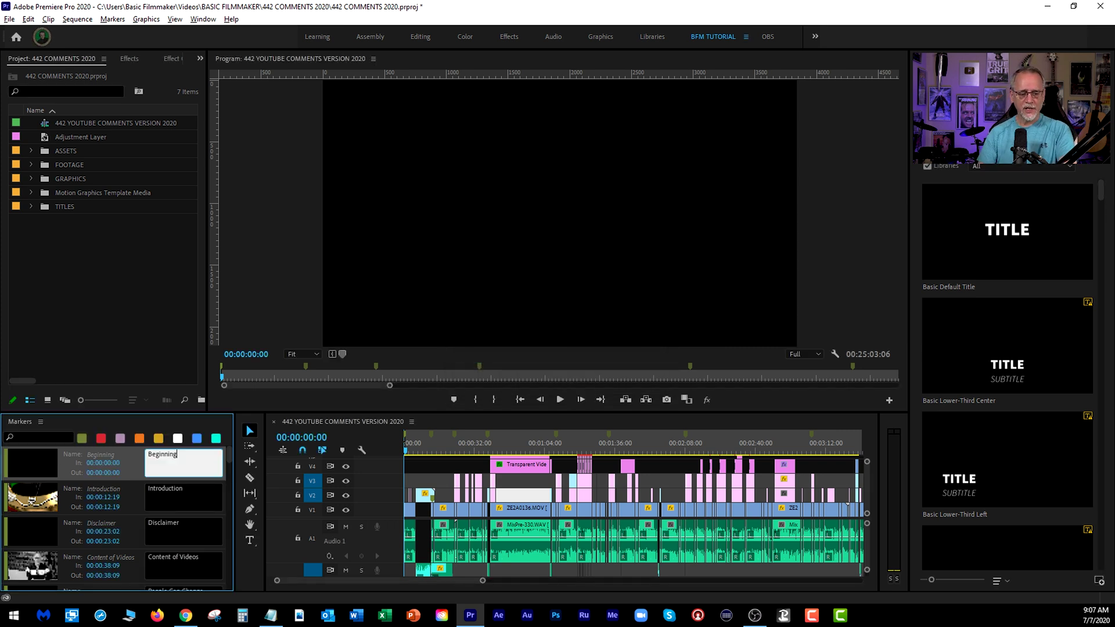
- Switch to MARKERS 2.txt in Notepad and add the line "0:31 Hello" between the column headings and the marker list, set off by blank lines
{"action": "key", "text": "alt+Tab"}
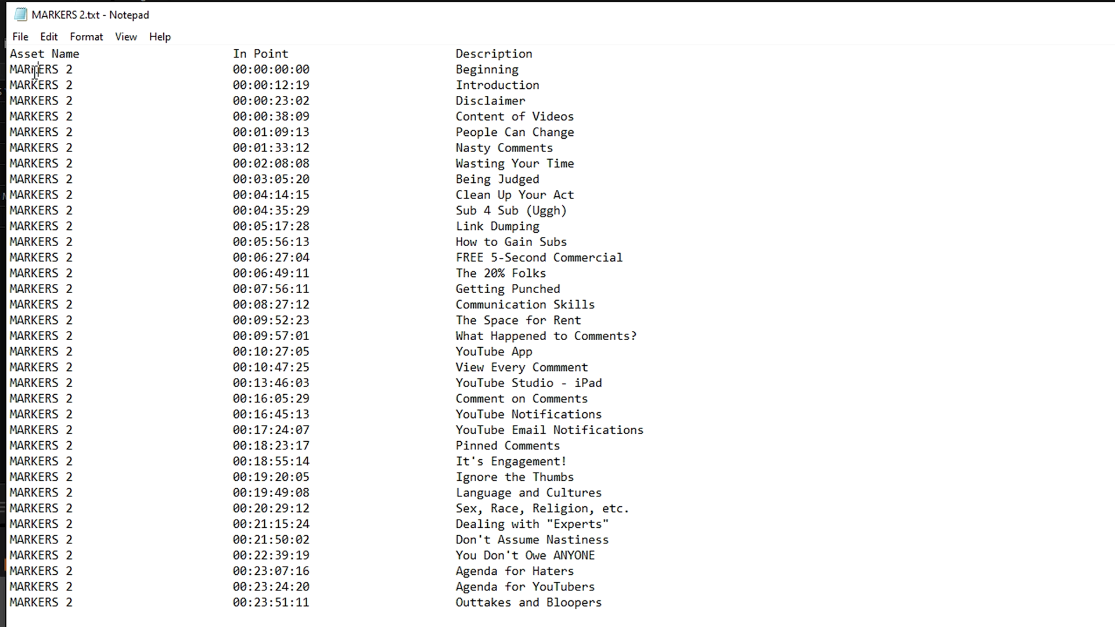
{"action": "left_click", "coordinate": [37, 71]}
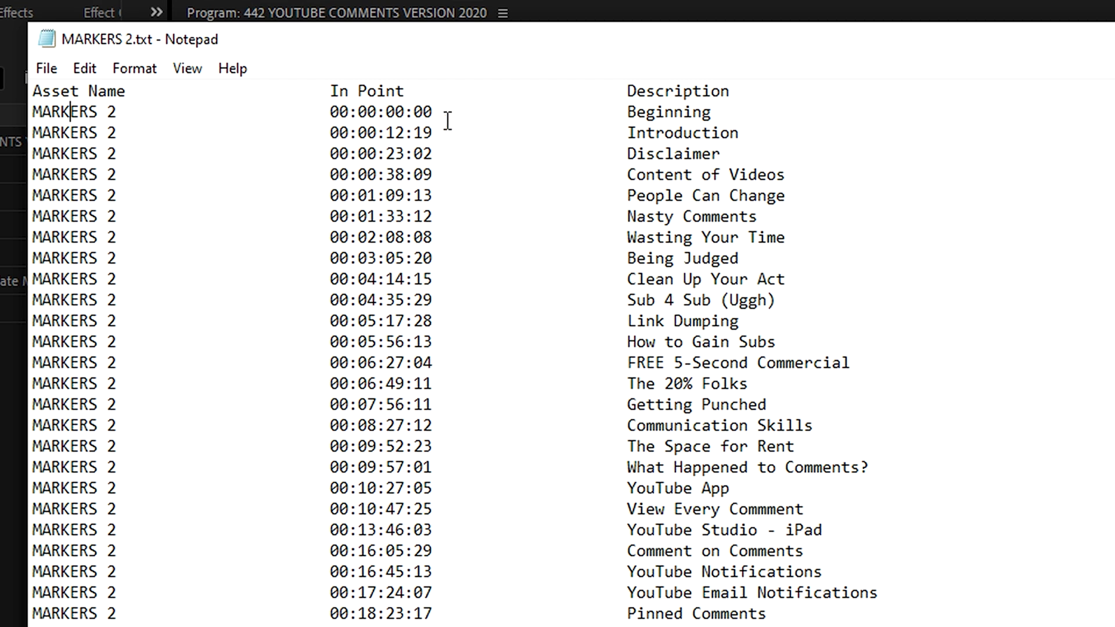
{"action": "left_click", "coordinate": [756, 92]}
{"action": "key", "text": "Return"}
{"action": "key", "text": "Return"}
{"action": "key", "text": "Return"}
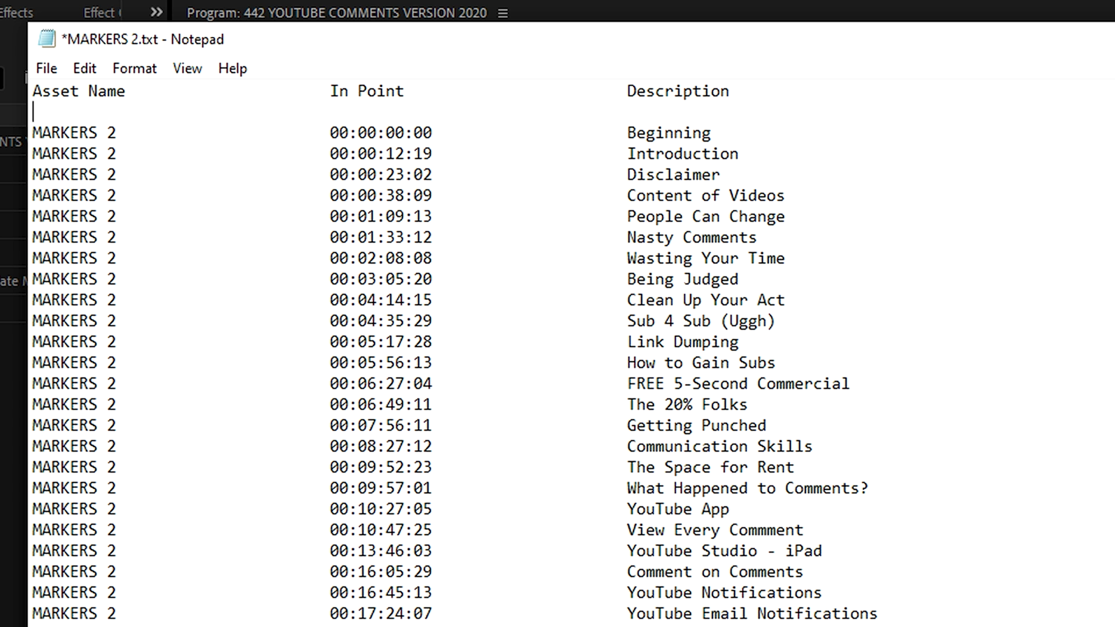
{"action": "key", "text": "Up"}
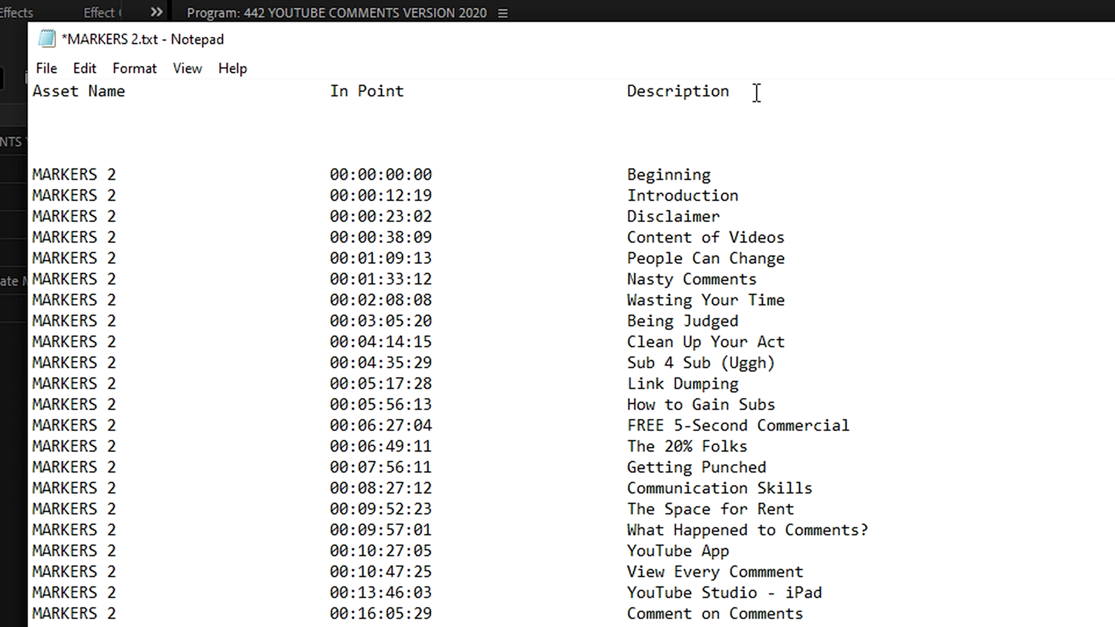
{"action": "type", "text": "0:31 Hello"}
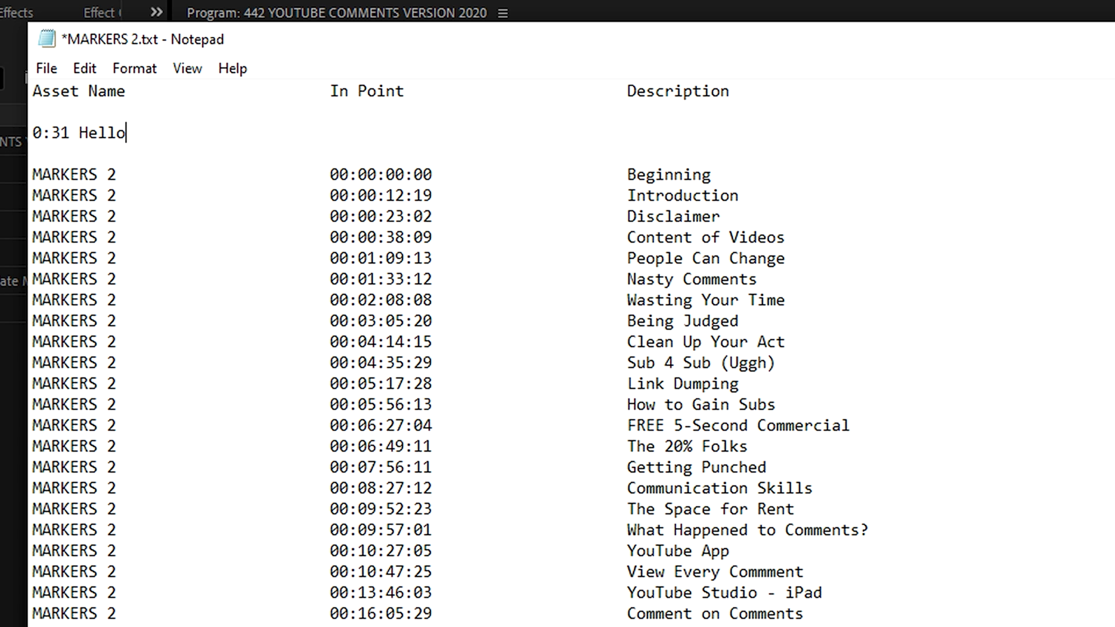
- Add the sample timestamp lines "1:21 Next One" and "1:23:59 Wow" below "0:31 Hello"
{"action": "key", "text": "Return"}
{"action": "type", "text": "1:21 "}
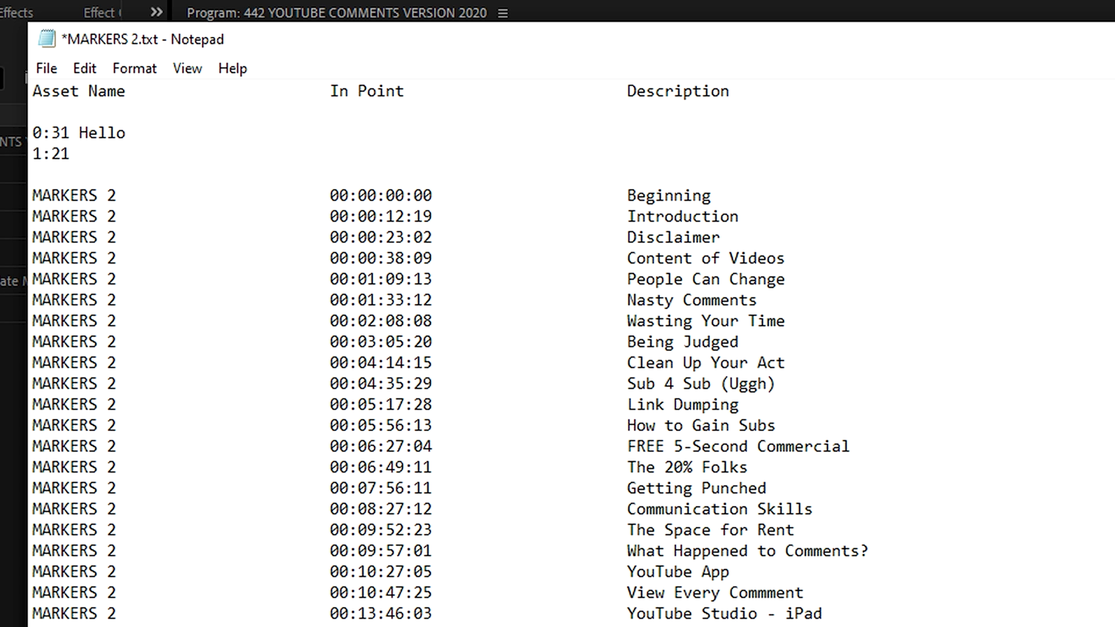
{"action": "type", "text": "Next One"}
{"action": "key", "text": "BackSpace"}
{"action": "key", "text": "BackSpace"}
{"action": "type", "text": "ne"}
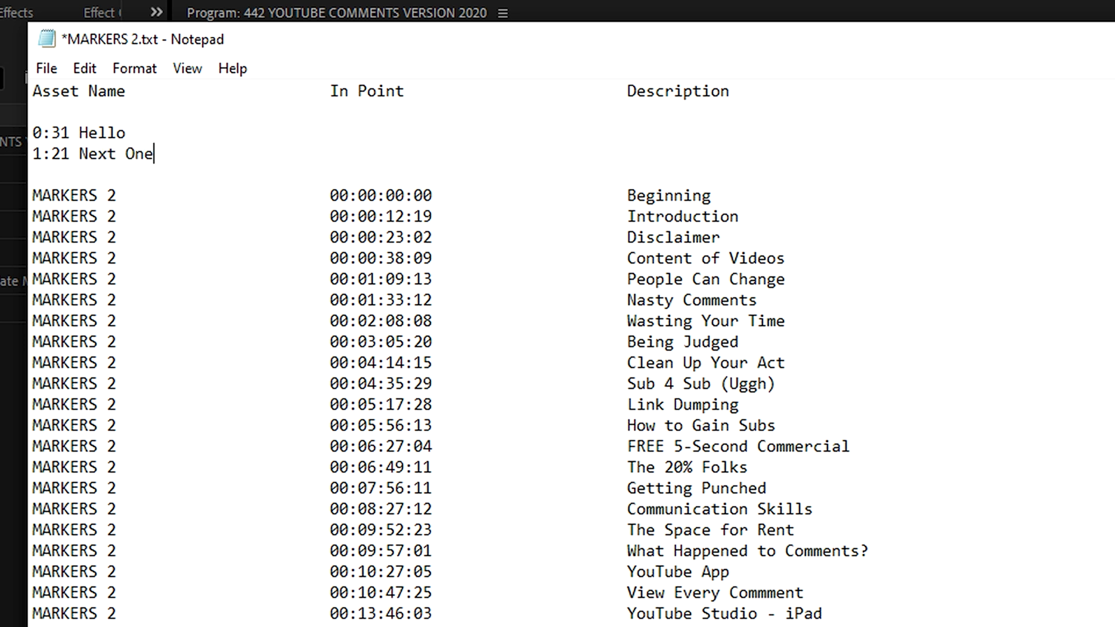
{"action": "key", "text": "Return"}
{"action": "type", "text": "1:2"}
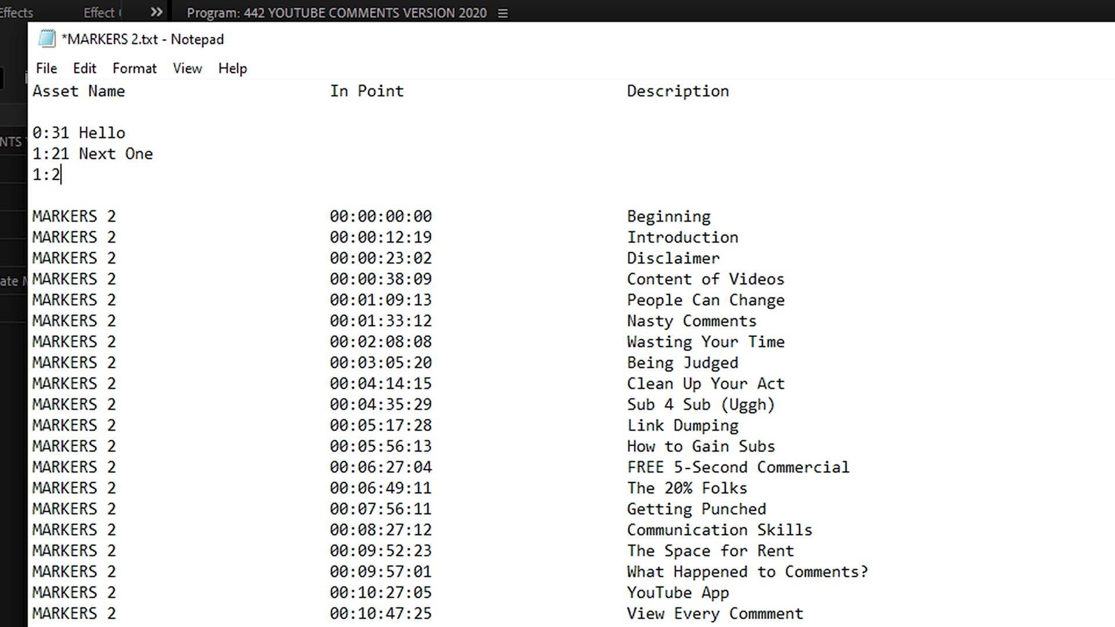
{"action": "type", "text": "3:59 Wow"}
- Enlarge the Notepad text and highlight the three sample timestamp lines to examine their format
{"action": "scroll", "coordinate": [111, 142], "scroll_direction": "up", "scroll_amount": 6, "text": "ctrl"}
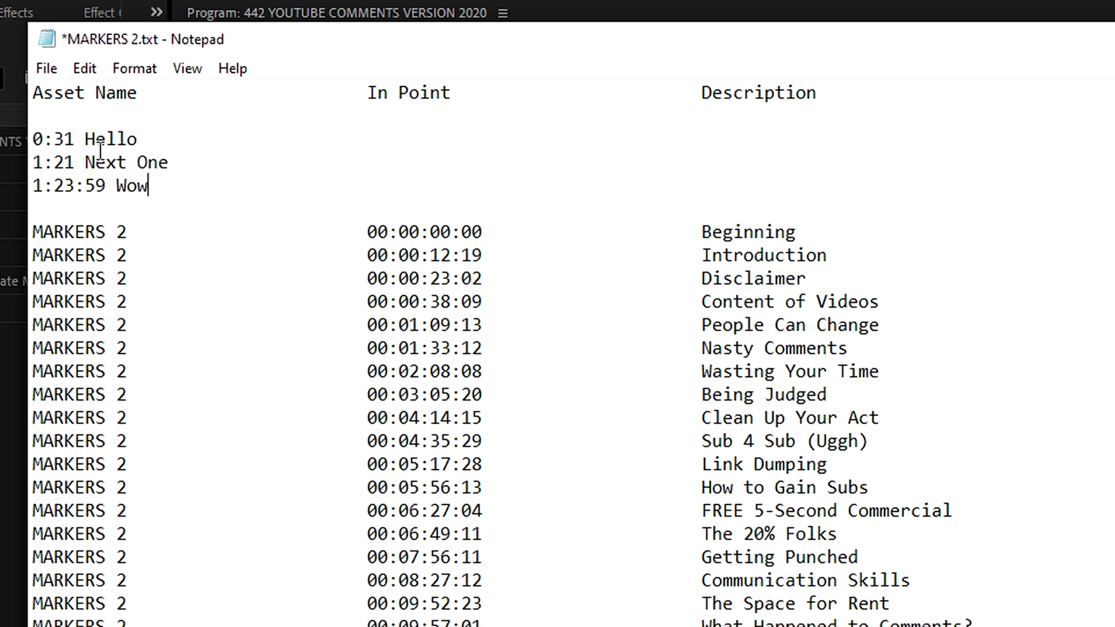
{"action": "scroll", "coordinate": [102, 171], "scroll_direction": "up", "scroll_amount": 4, "text": "ctrl"}
{"action": "left_click_drag", "start_coordinate": [268, 273], "coordinate": [17, 189]}
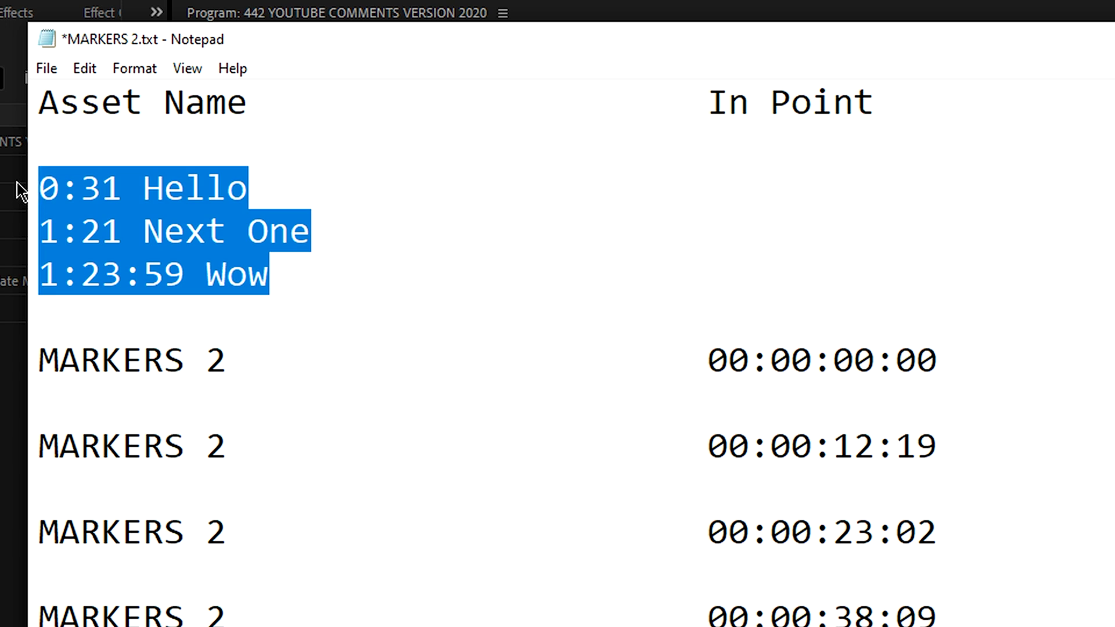
- Reduce the text size and highlight the trailing digits of the Beginning marker's in point to compare its timecode format
{"action": "scroll", "coordinate": [472, 257], "scroll_direction": "down", "scroll_amount": 6, "text": "ctrl"}
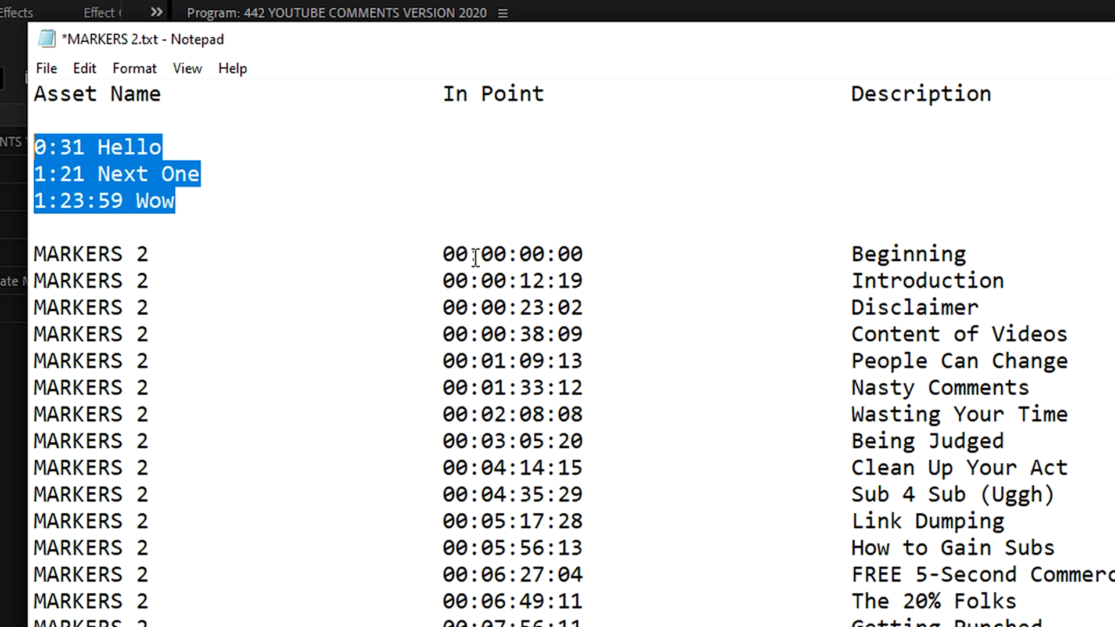
{"action": "left_click", "coordinate": [598, 258]}
{"action": "left_click_drag", "start_coordinate": [598, 257], "coordinate": [493, 256]}
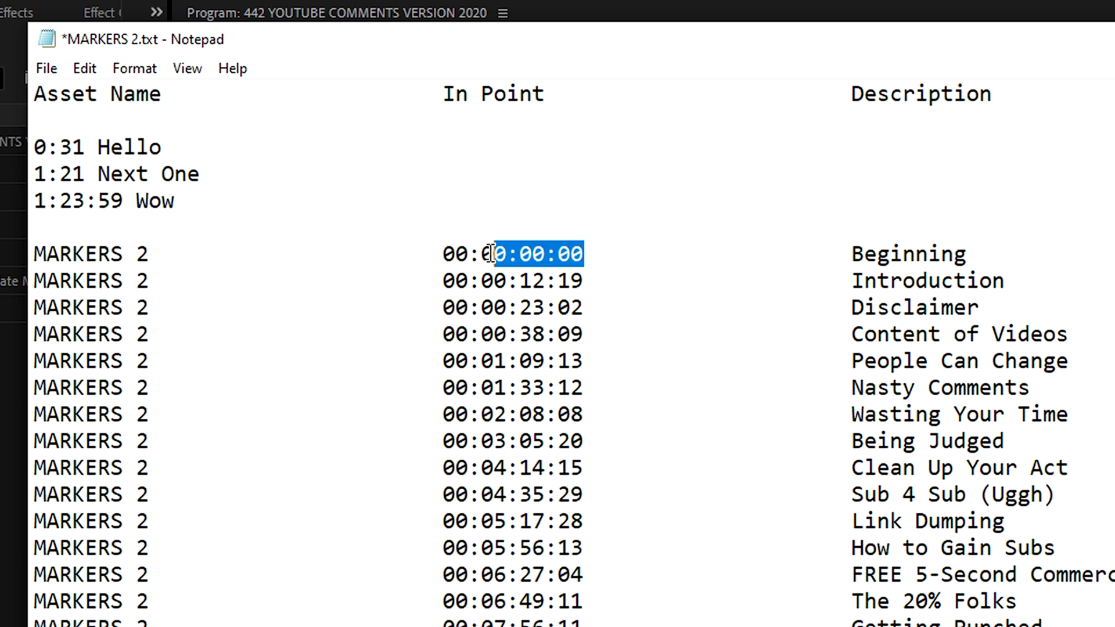
- Highlight the digit groups of the Beginning marker's in point to examine its hours, minutes, seconds and frames
{"action": "left_click", "coordinate": [453, 256]}
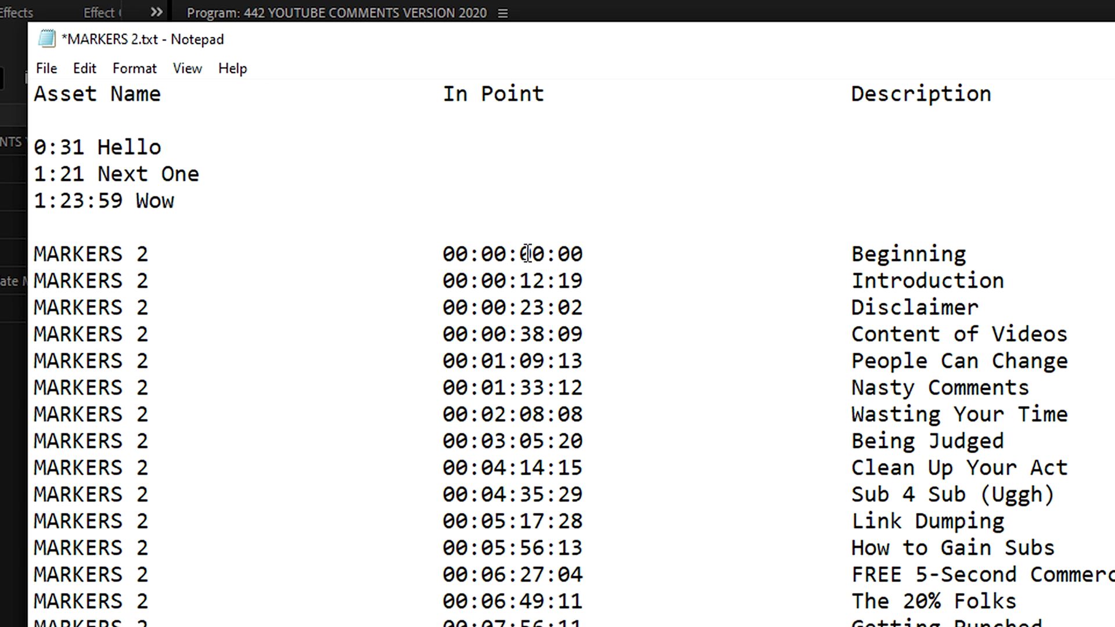
{"action": "left_click_drag", "start_coordinate": [584, 253], "coordinate": [561, 252]}
{"action": "left_click", "coordinate": [458, 256]}
{"action": "left_click_drag", "start_coordinate": [584, 254], "coordinate": [569, 256]}
- Pad the three sample timestamps with leading zeros to read 00:00:31, 00:01:21 and 01:23:59
{"action": "left_click", "coordinate": [33, 147]}
{"action": "type", "text": "00:"}
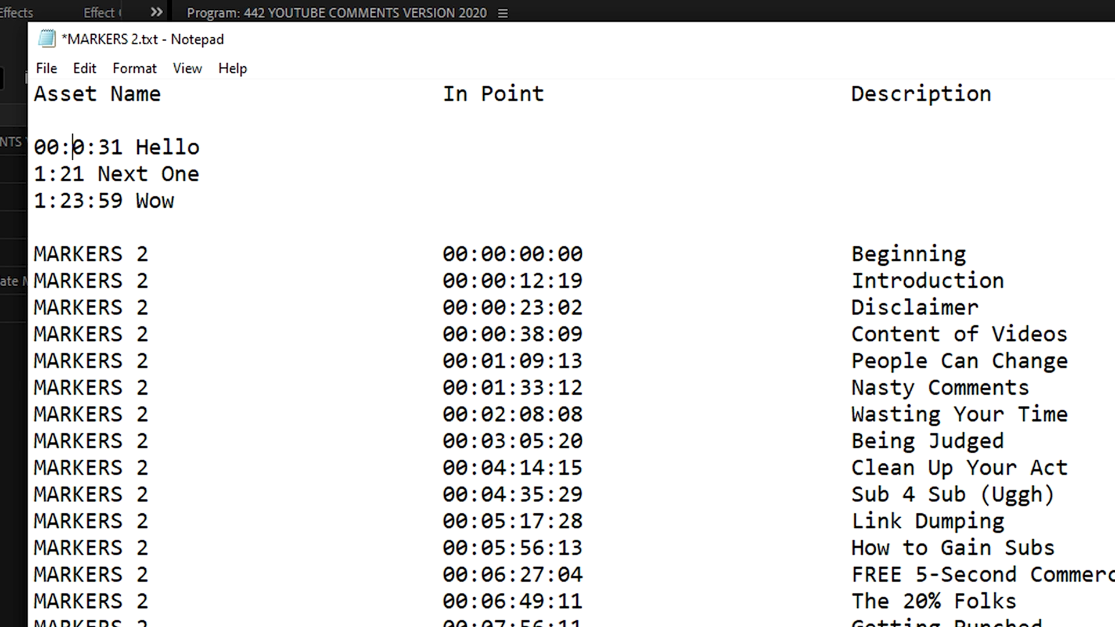
{"action": "type", "text": "0"}
{"action": "key", "text": "Right"}
{"action": "key", "text": "Right"}
{"action": "left_click", "coordinate": [35, 173]}
{"action": "type", "text": "00:0"}
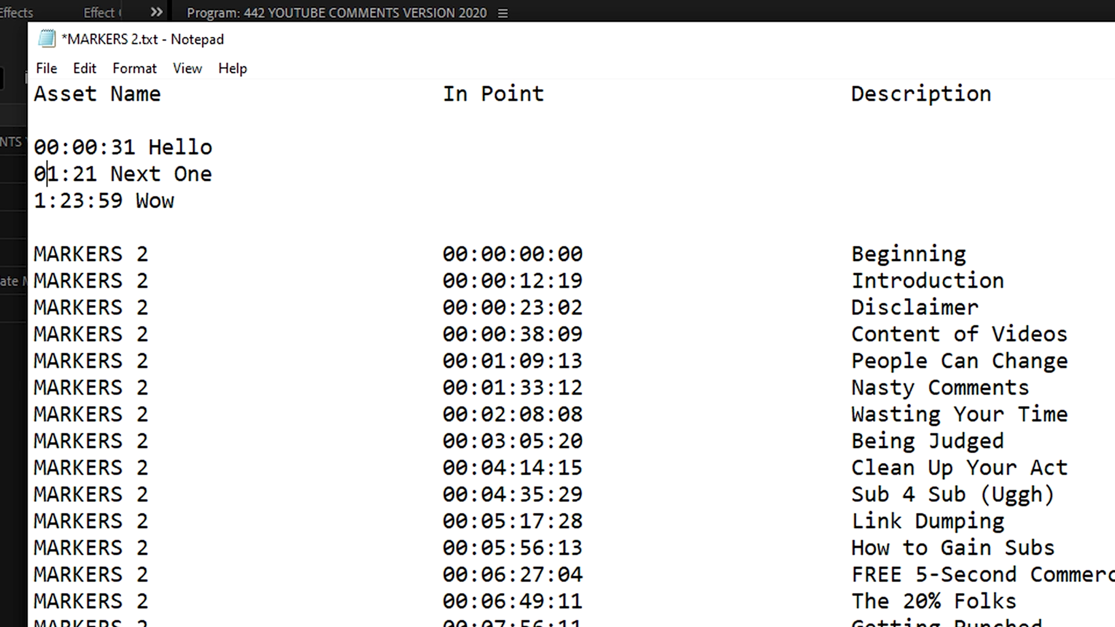
{"action": "left_click", "coordinate": [34, 200]}
{"action": "type", "text": "0"}
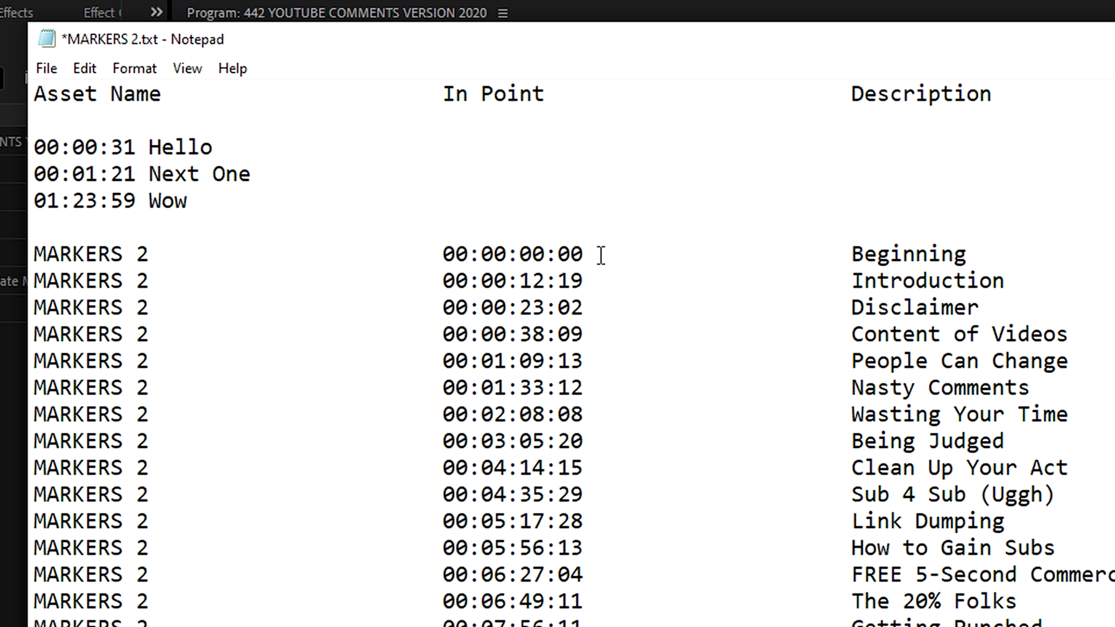
- Highlight the frame digits in the in points of the Beginning and Language and Cultures markers to examine them
{"action": "left_click_drag", "start_coordinate": [583, 253], "coordinate": [550, 255]}
{"action": "scroll", "coordinate": [550, 255], "scroll_direction": "down", "scroll_amount": 3}
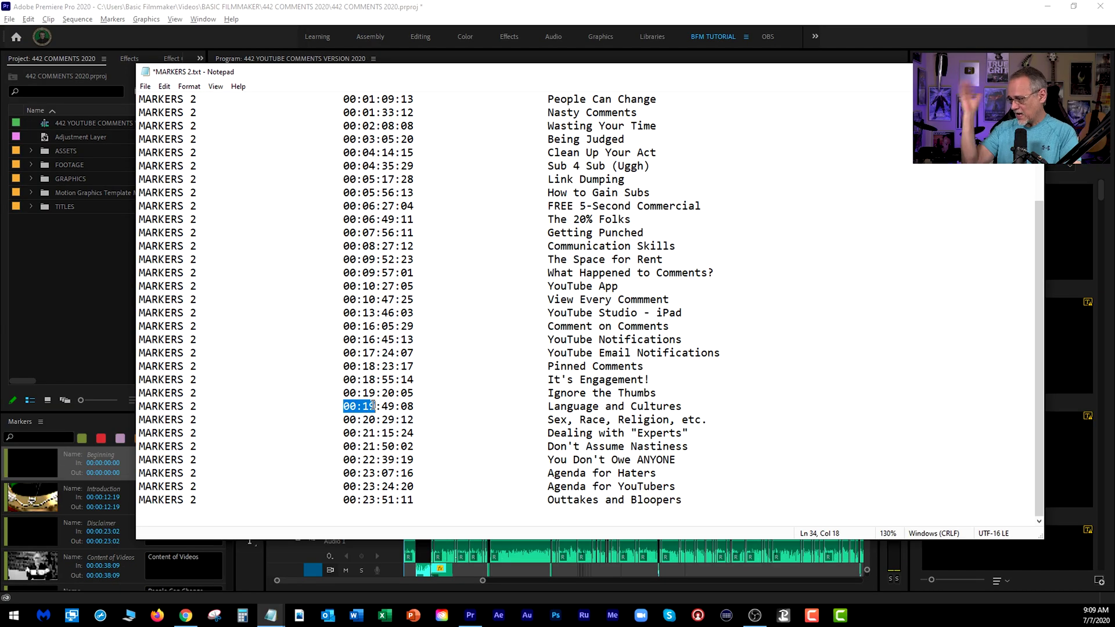
{"action": "left_click_drag", "start_coordinate": [414, 406], "coordinate": [395, 406]}
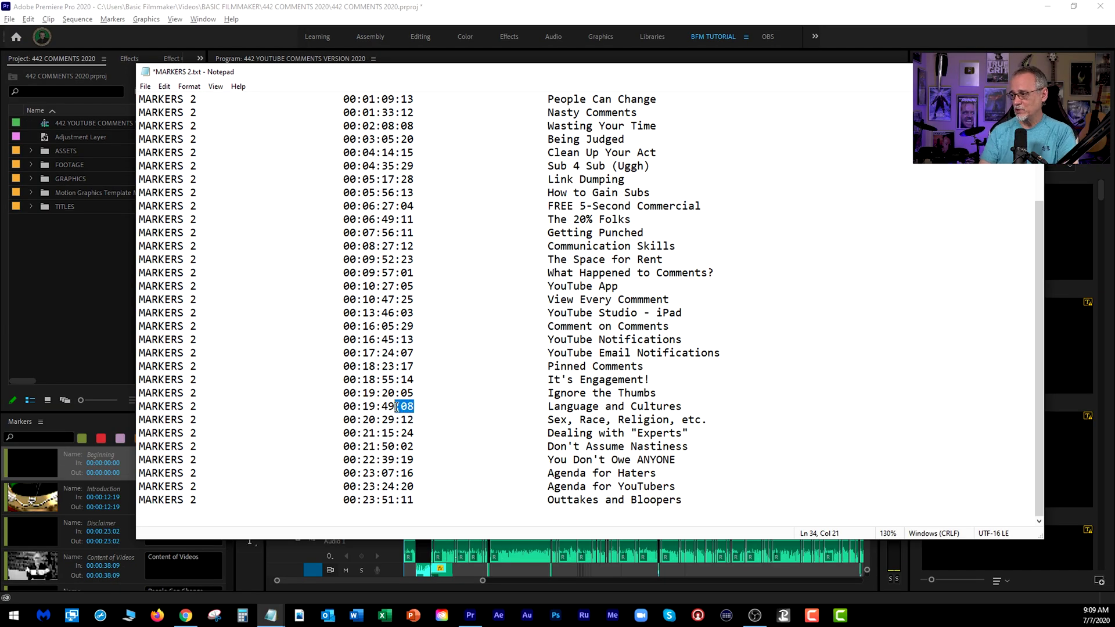
- Remove the sample timestamp lines and replace every "MARKERS 2" entry, including the gap after it, with a single space
{"action": "scroll", "coordinate": [438, 329], "scroll_direction": "up", "scroll_amount": 2}
{"action": "key", "text": "ctrl+Home"}
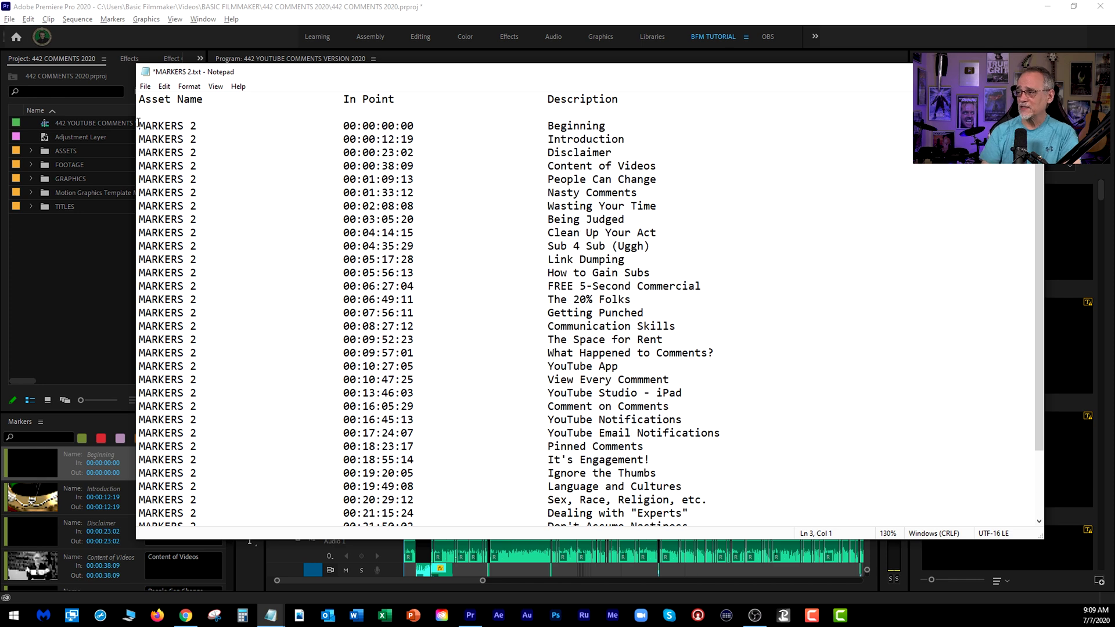
{"action": "left_click_drag", "start_coordinate": [345, 125], "coordinate": [133, 124]}
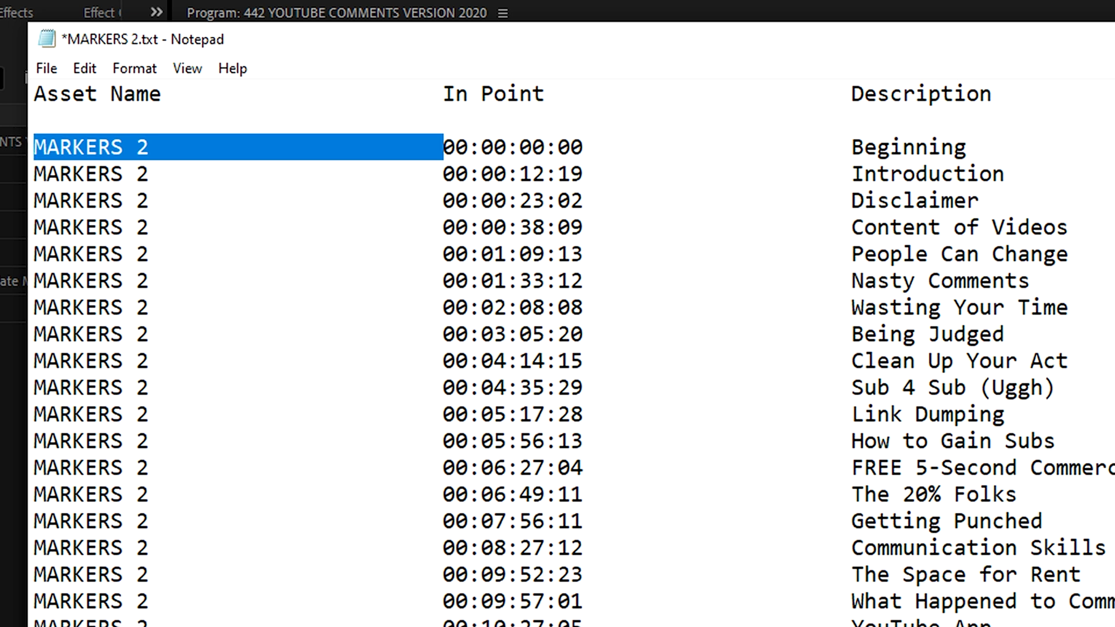
{"action": "key", "text": "ctrl+h"}
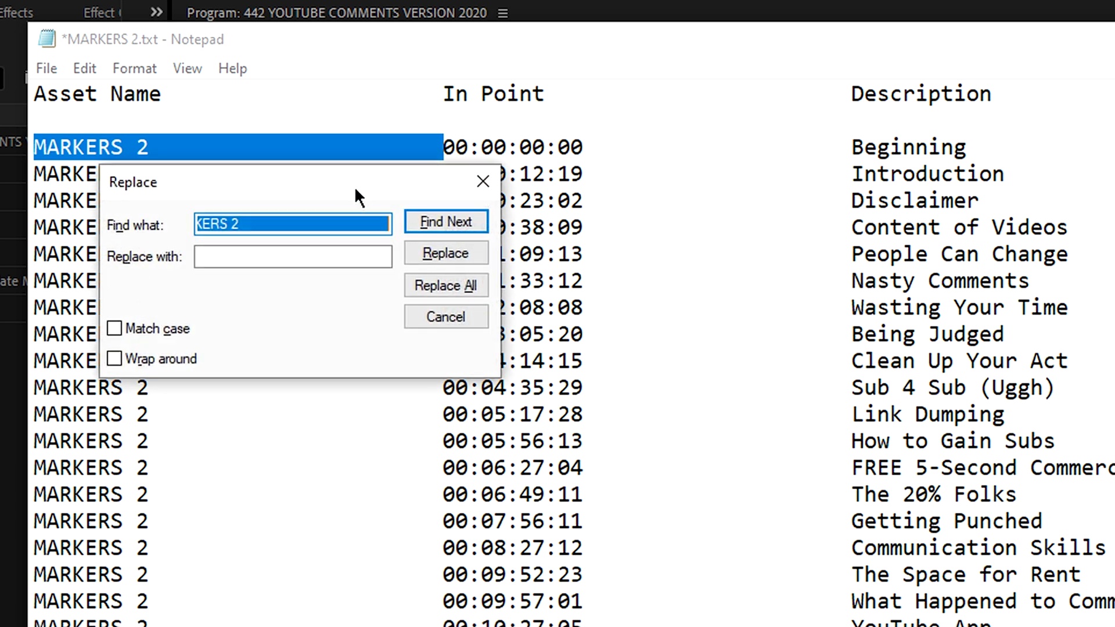
{"action": "left_click_drag", "start_coordinate": [279, 229], "coordinate": [131, 228]}
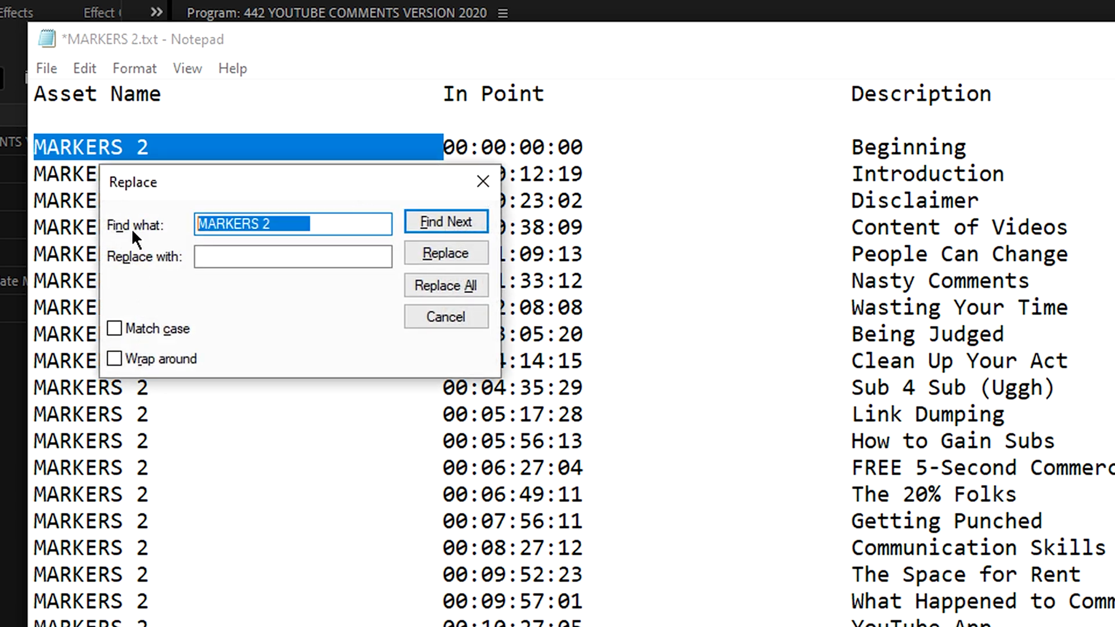
{"action": "left_click", "coordinate": [308, 223]}
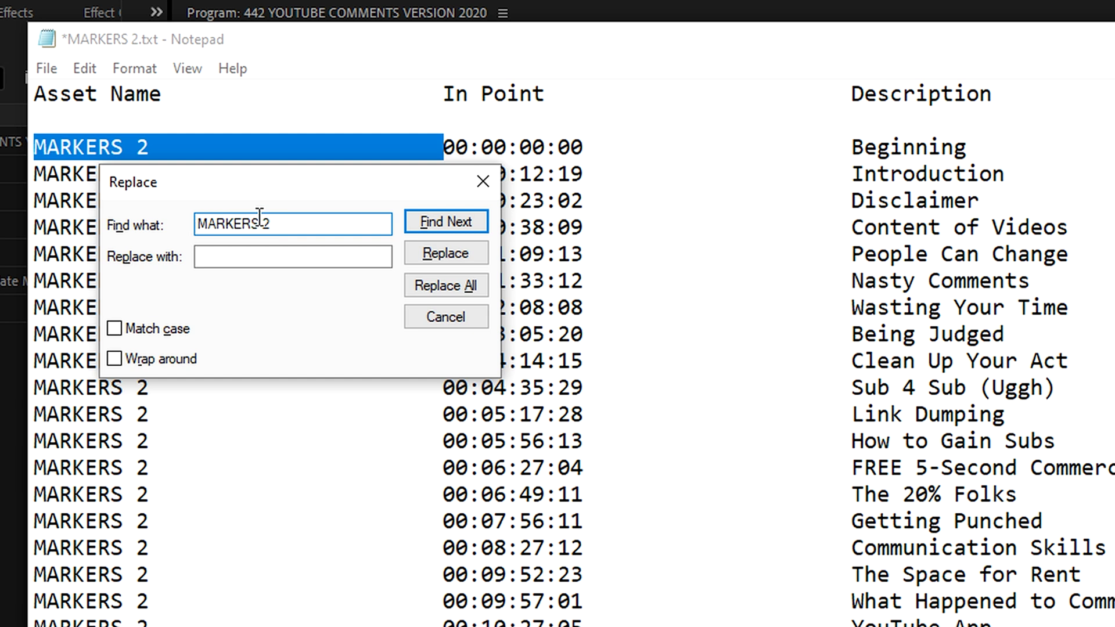
{"action": "left_click", "coordinate": [370, 224]}
{"action": "left_click", "coordinate": [377, 256]}
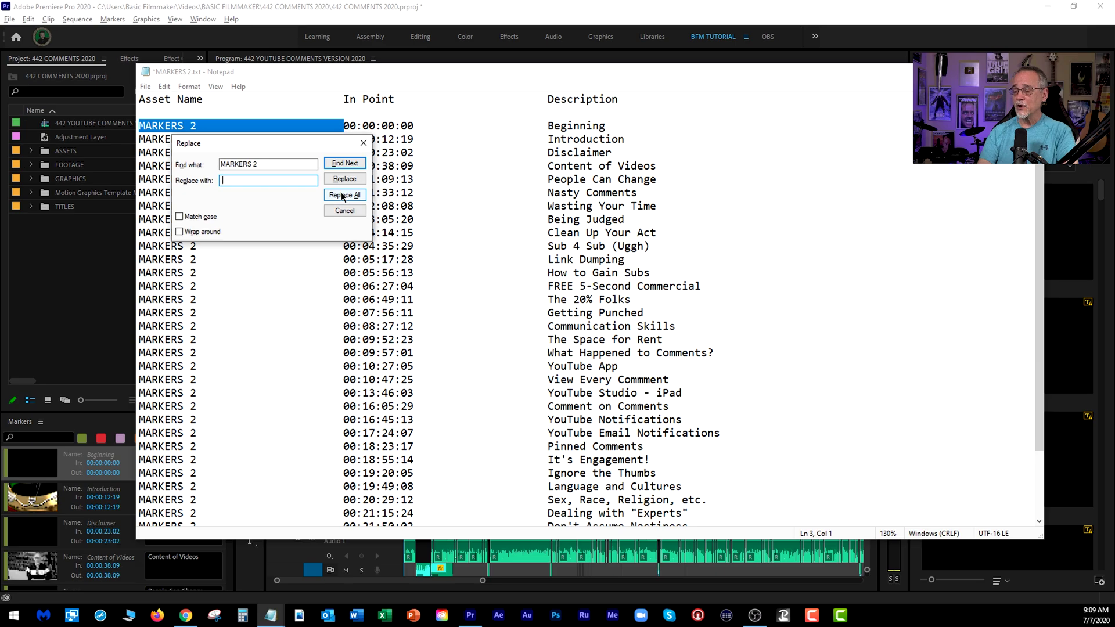
{"action": "left_click", "coordinate": [342, 196]}
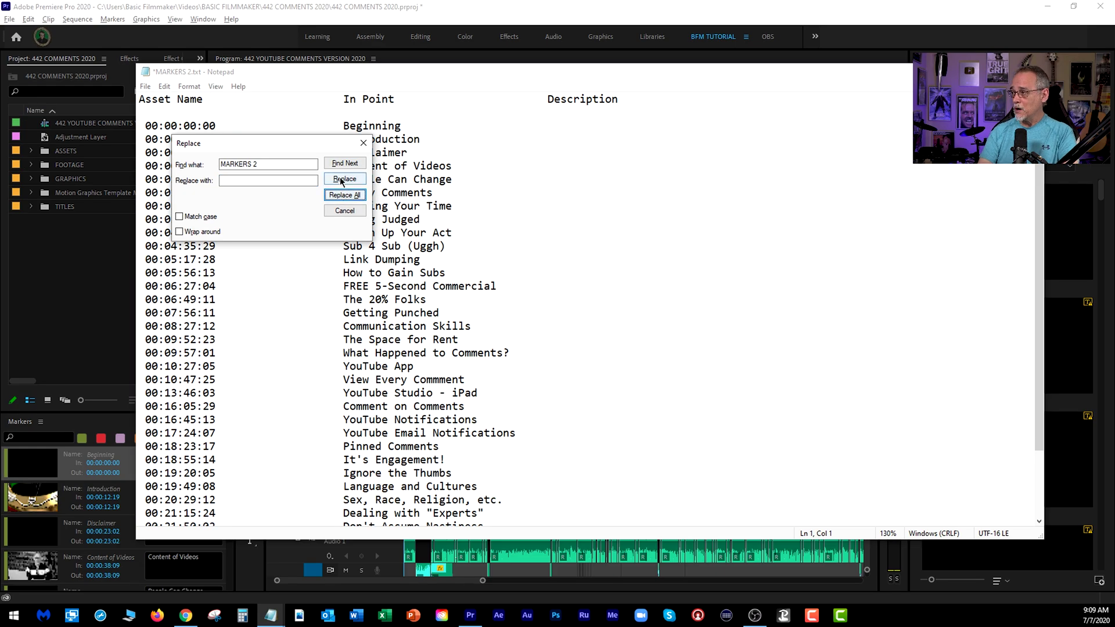
{"action": "left_click", "coordinate": [363, 143]}
- Delete the column heading line and the blank line below it, and look through the remaining marker list
{"action": "left_click_drag", "start_coordinate": [398, 111], "coordinate": [106, 90]}
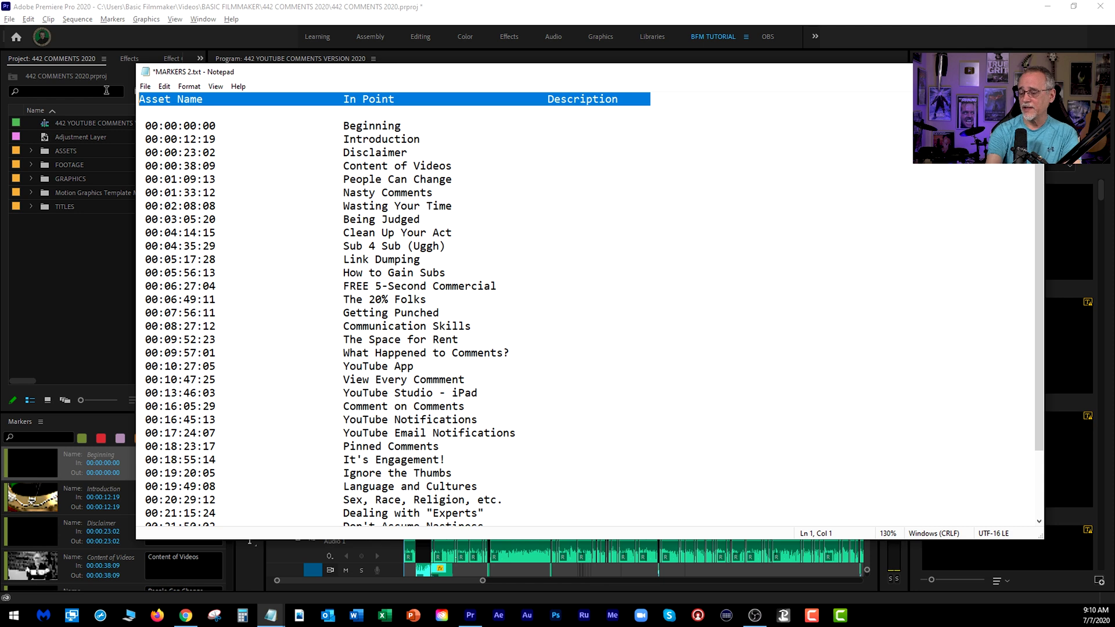
{"action": "key", "text": "Delete"}
{"action": "key", "text": "Delete"}
{"action": "scroll", "coordinate": [354, 195], "scroll_direction": "down", "scroll_amount": 2}
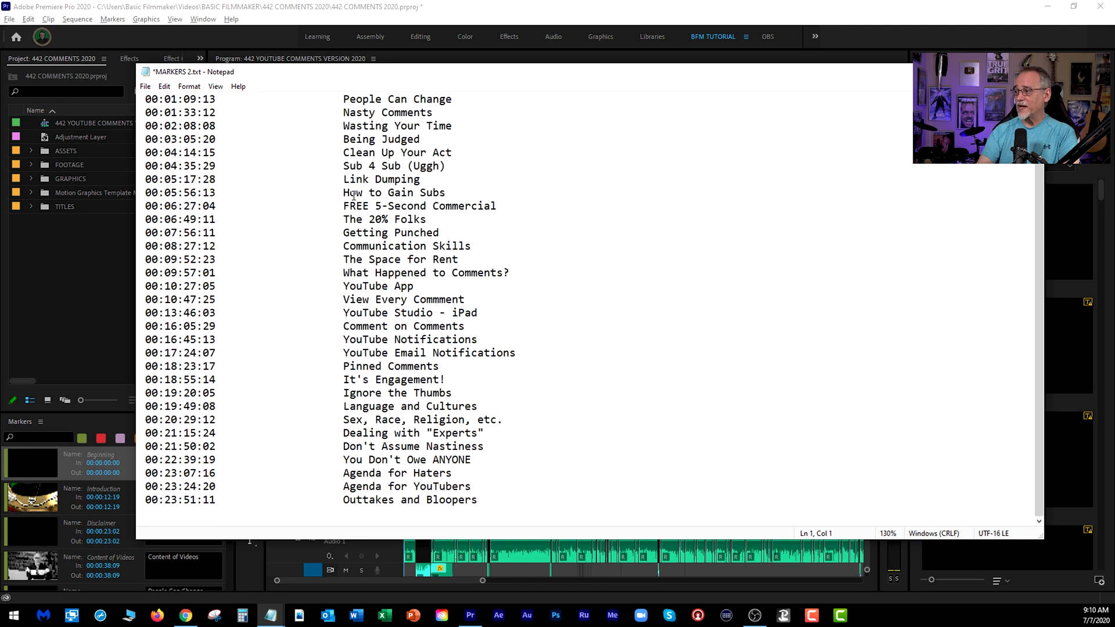
{"action": "scroll", "coordinate": [353, 193], "scroll_direction": "up", "scroll_amount": 2}
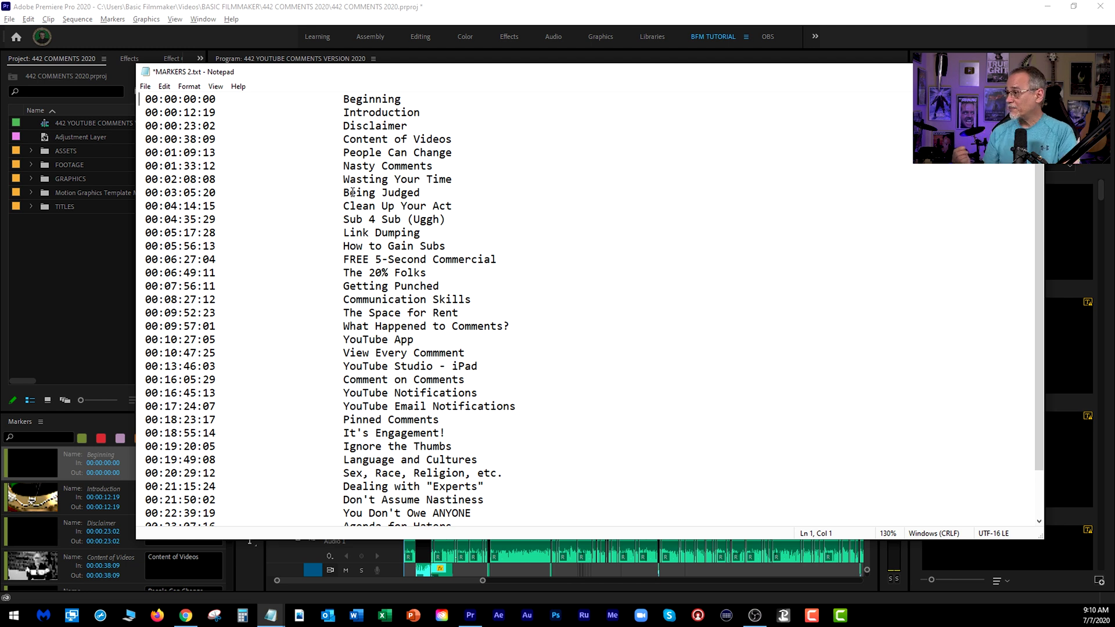
- Trim the Beginning and Introduction timecodes to 00:00:00 and 00:00:12, and remove the frame digits from the Disclaimer timecode
{"action": "left_click_drag", "start_coordinate": [216, 99], "coordinate": [199, 102]}
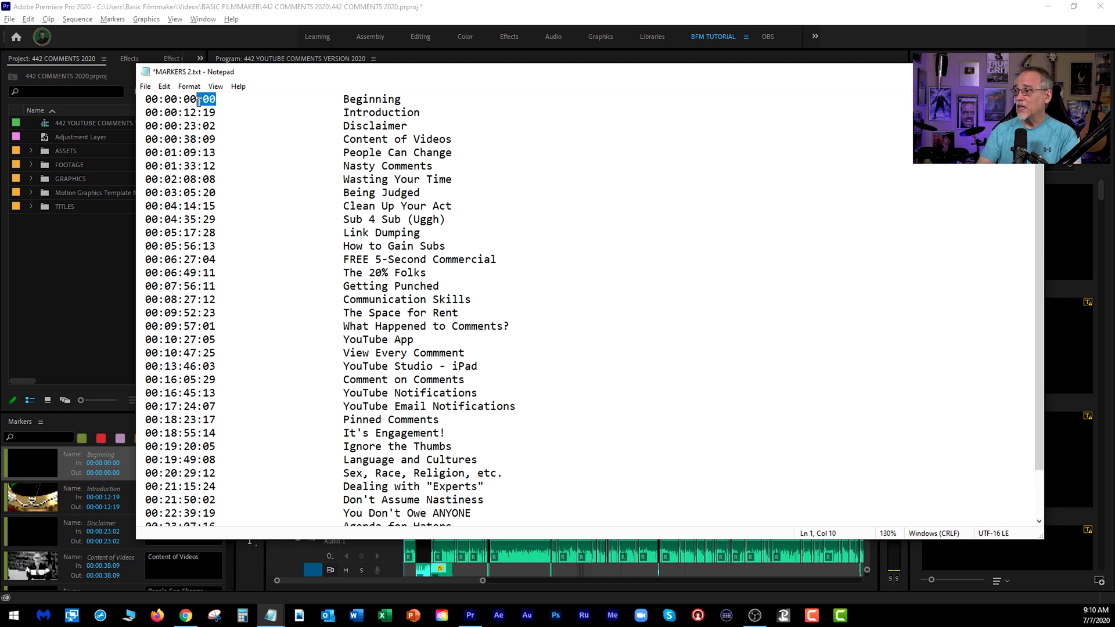
{"action": "key", "text": "Delete"}
{"action": "mouse_move", "coordinate": [217, 113]}
{"action": "left_mouse_down"}
{"action": "mouse_move", "coordinate": [197, 113]}
{"action": "mouse_move", "coordinate": [202, 127]}
{"action": "left_mouse_up"}
{"action": "key", "text": "Delete"}
{"action": "key", "text": "Delete"}
{"action": "key", "text": "ctrl+z"}
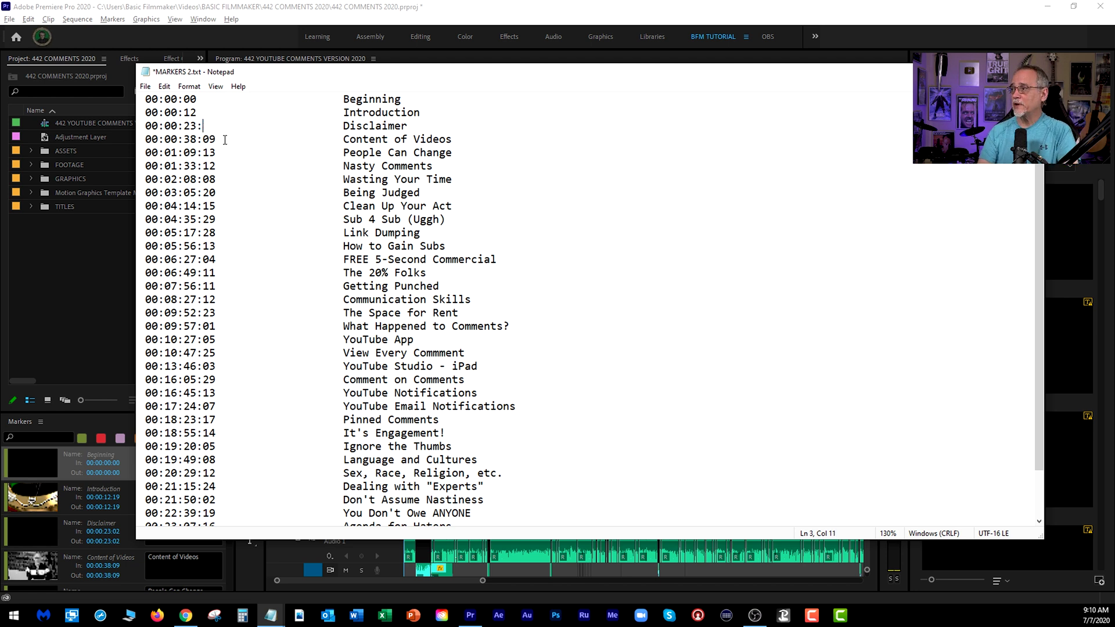
{"action": "key", "text": "Delete"}
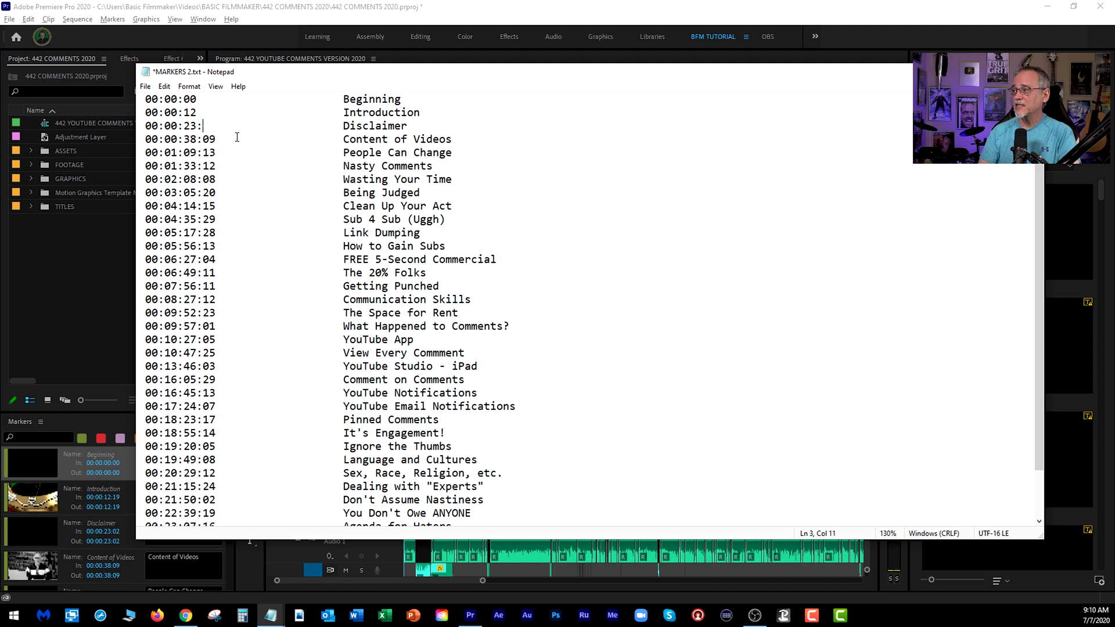
- Replace all wide gaps between the timecodes and the descriptions with two spaces
{"action": "left_click_drag", "start_coordinate": [344, 152], "coordinate": [217, 152]}
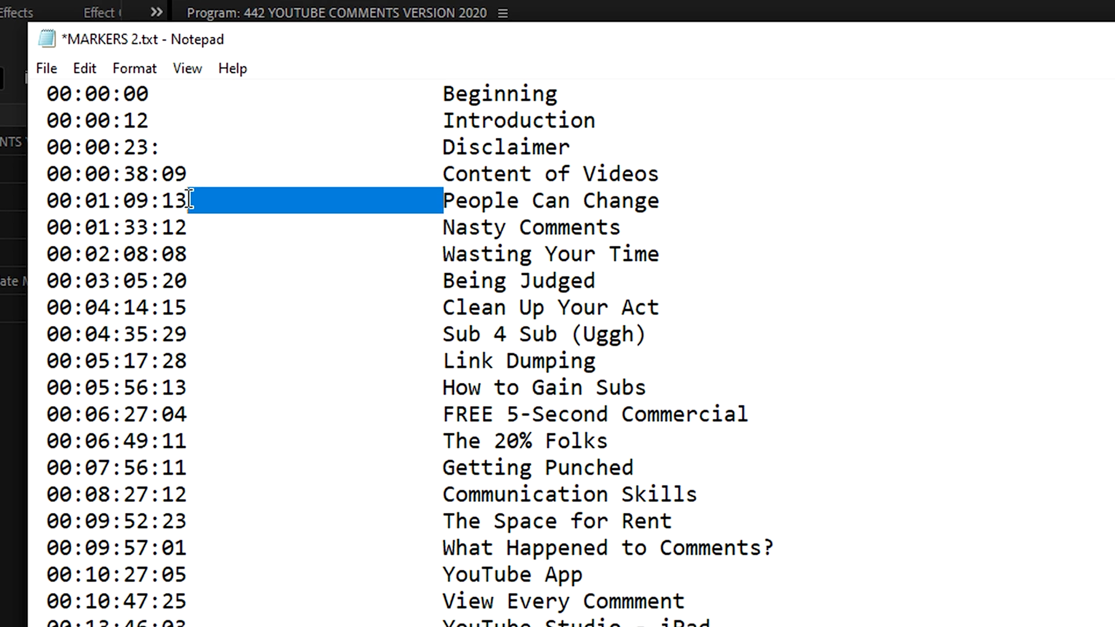
{"action": "key", "text": "ctrl+h"}
{"action": "left_click", "coordinate": [277, 257]}
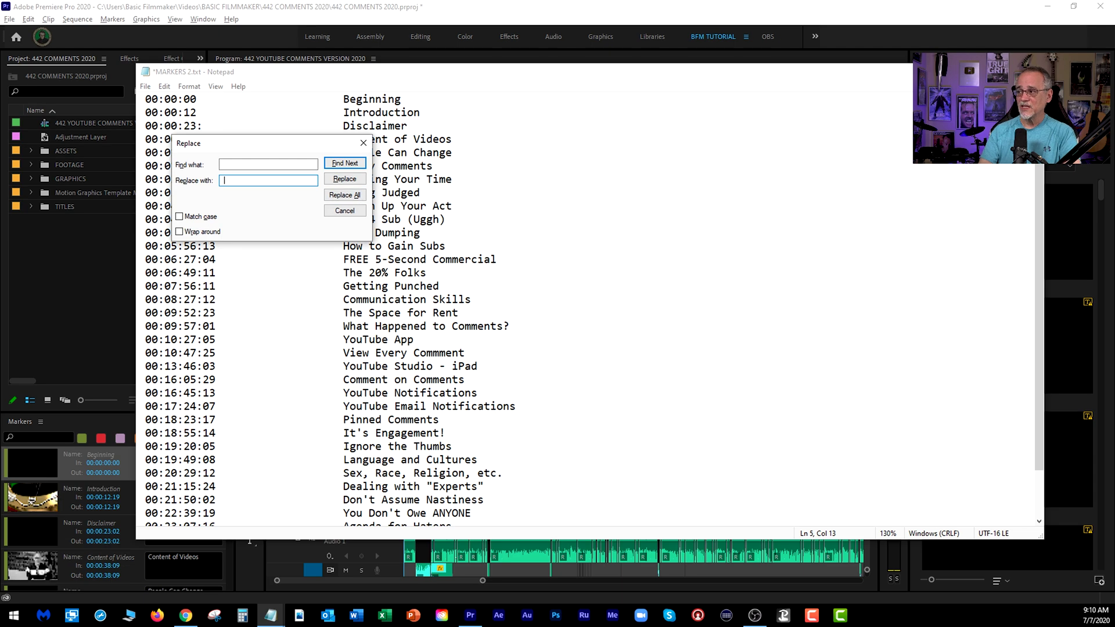
{"action": "left_click", "coordinate": [344, 196]}
{"action": "left_click", "coordinate": [364, 142]}
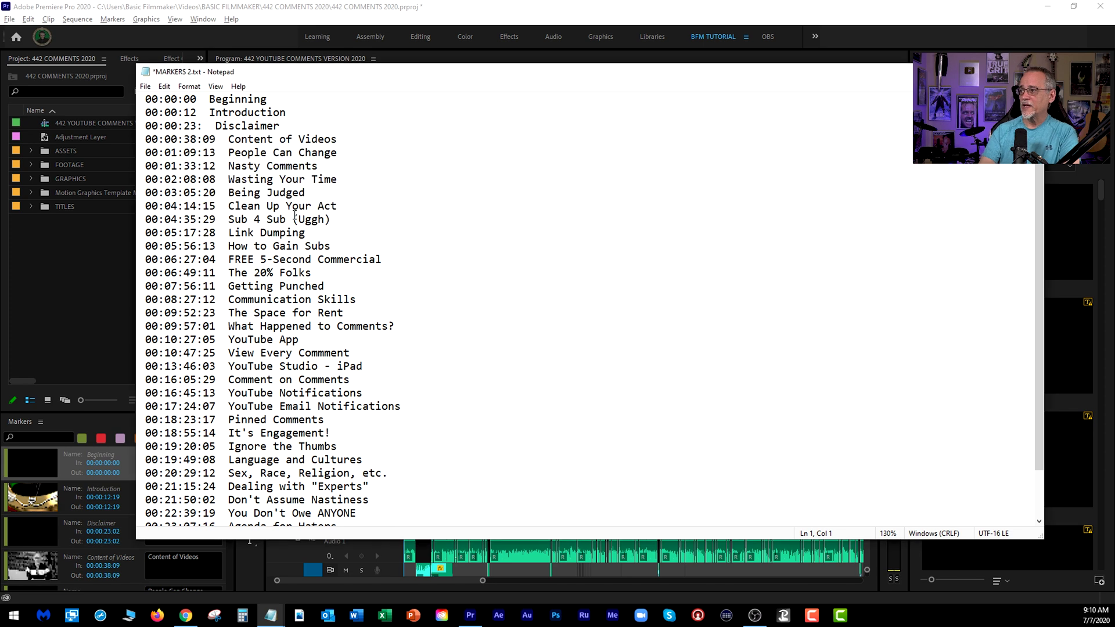
- Remove the Disclaimer timecode's trailing colon and trim the frames from the Content of Videos, People Can Change and Nasty Comments timecodes
{"action": "left_click", "coordinate": [201, 127]}
{"action": "key", "text": "BackSpace"}
{"action": "left_click_drag", "start_coordinate": [216, 139], "coordinate": [196, 166]}
{"action": "key", "text": "BackSpace"}
{"action": "key", "text": "BackSpace"}
{"action": "key", "text": "BackSpace"}
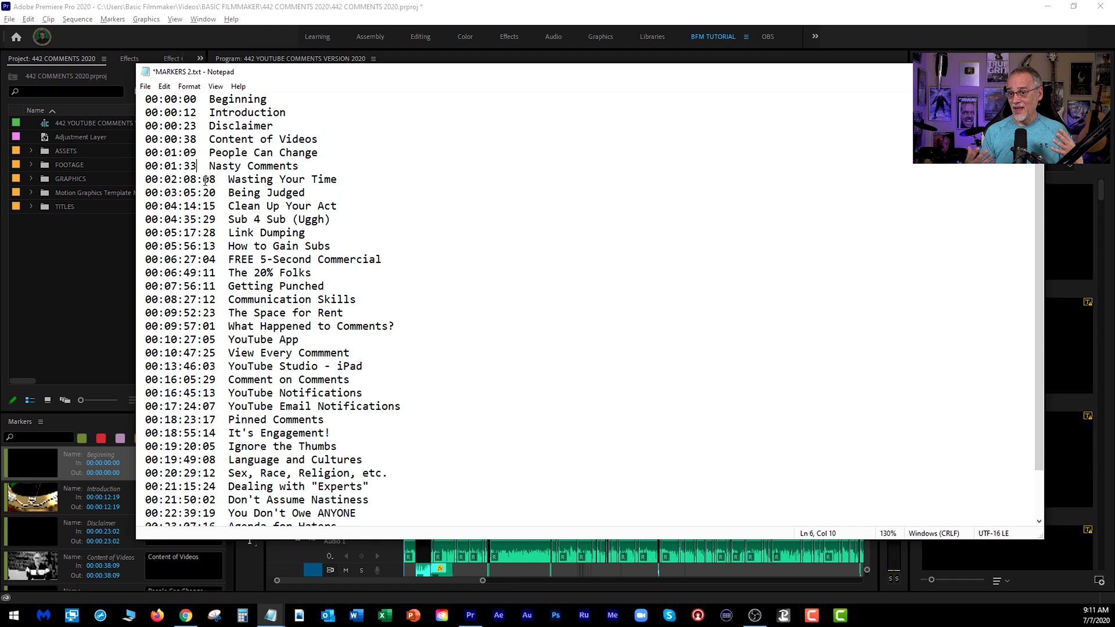
- Switch to Premiere Pro and export the sequence markers to the Desktop as a comma-separated values file named "TES 2"
{"action": "left_click", "coordinate": [9, 19]}
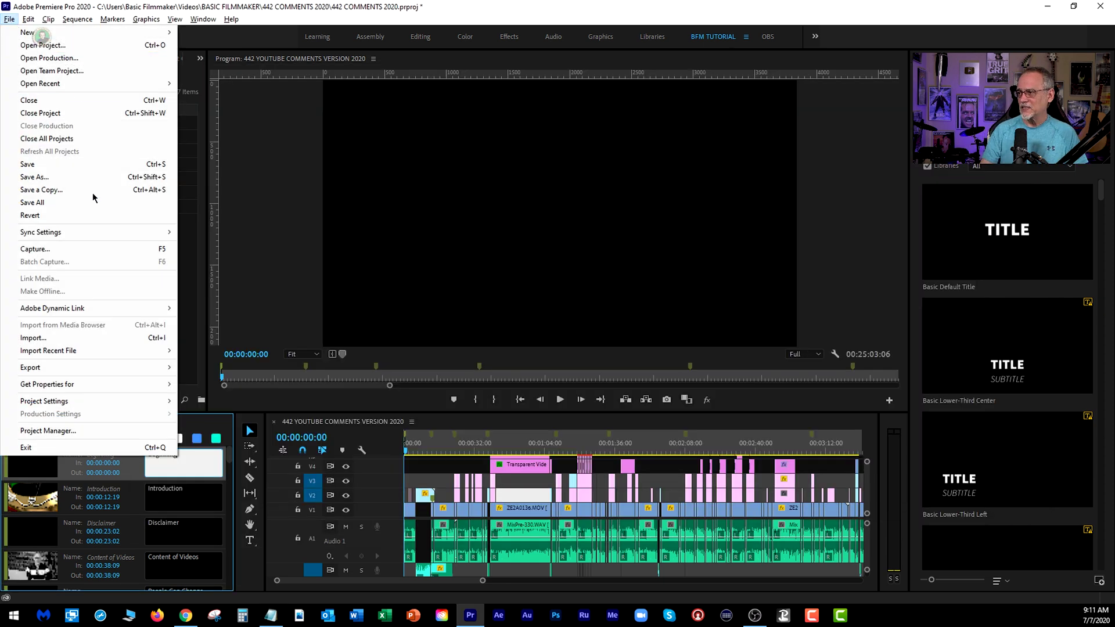
{"action": "mouse_move", "coordinate": [115, 368]}
{"action": "left_click", "coordinate": [209, 457]}
{"action": "left_click", "coordinate": [522, 250]}
{"action": "left_click", "coordinate": [522, 262]}
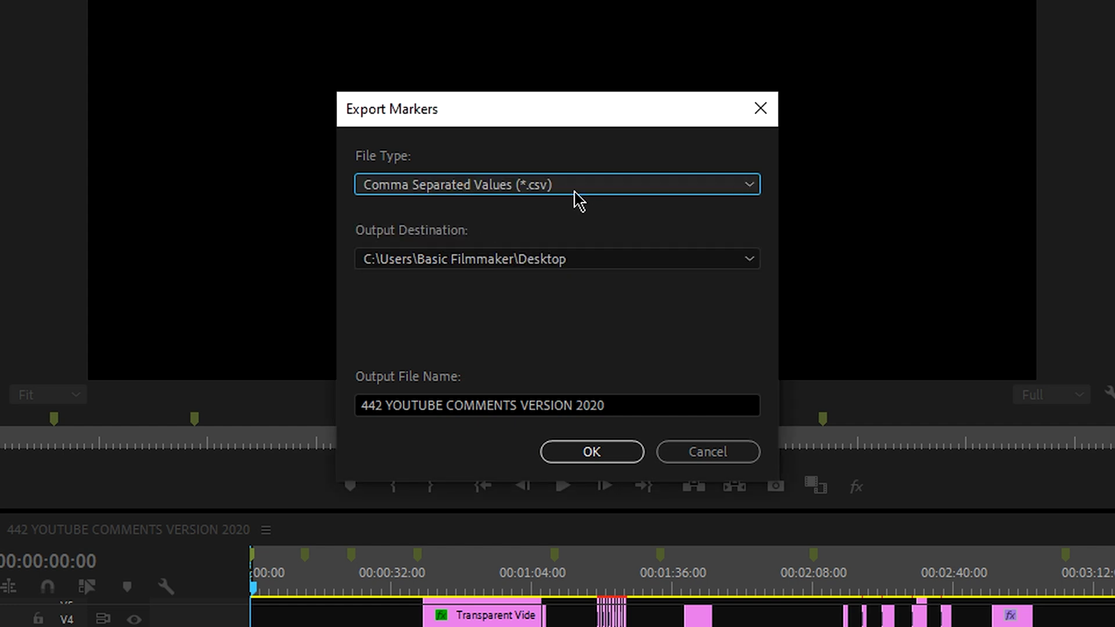
{"action": "left_click_drag", "start_coordinate": [610, 402], "coordinate": [263, 400]}
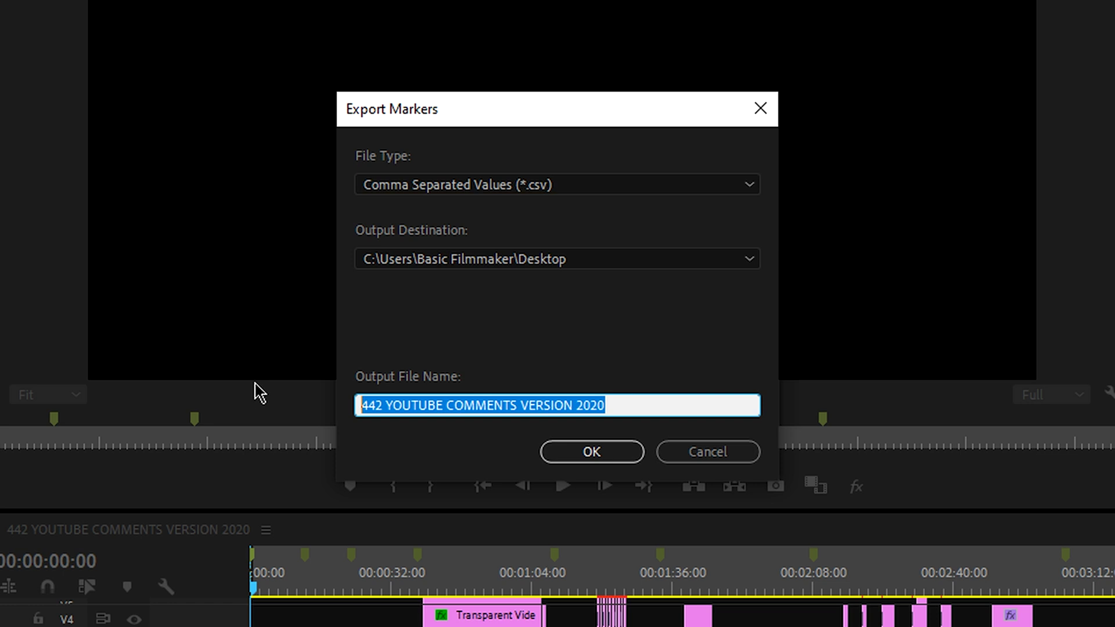
{"action": "type", "text": "TES 2"}
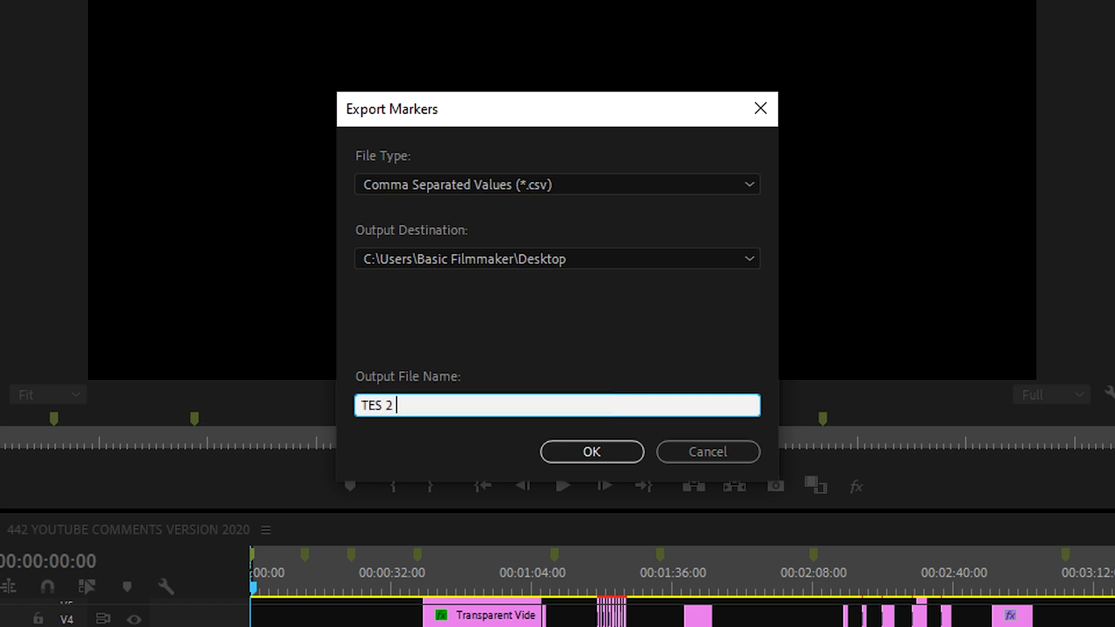
{"action": "key", "text": "Return"}
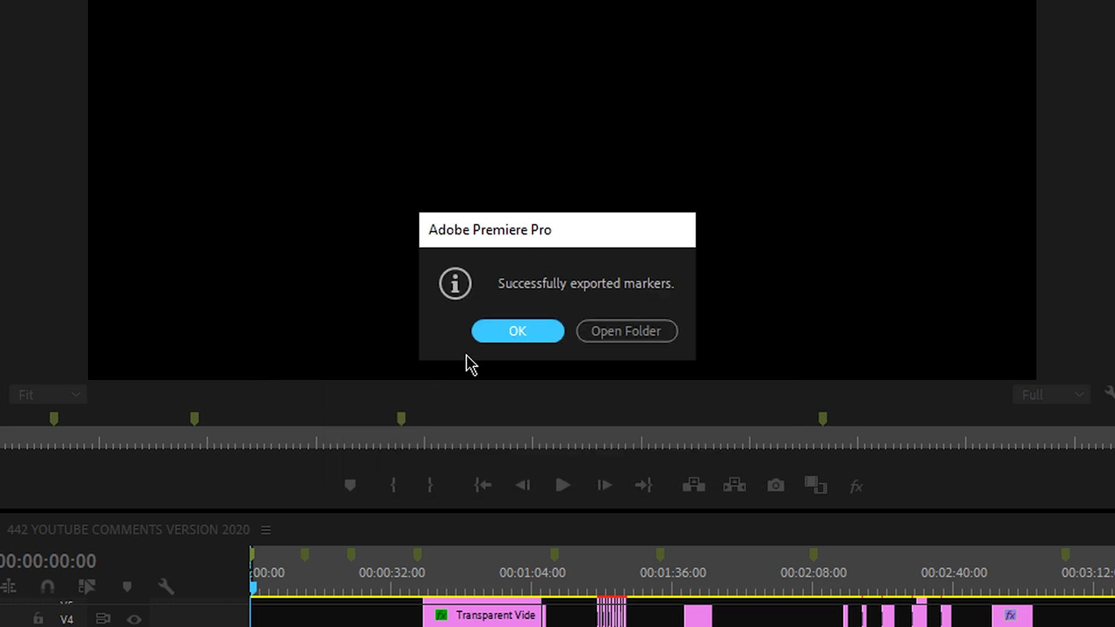
{"action": "key", "text": "Return"}
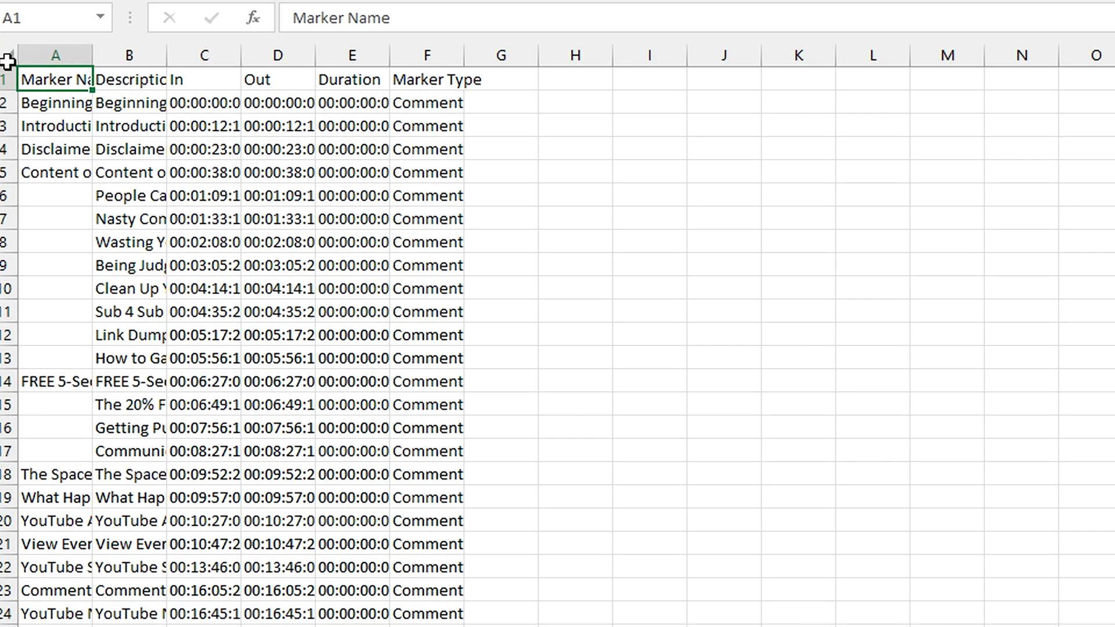
- In the exported marker spreadsheet in Excel, fit all column widths to their contents
{"action": "left_click", "coordinate": [9, 60]}
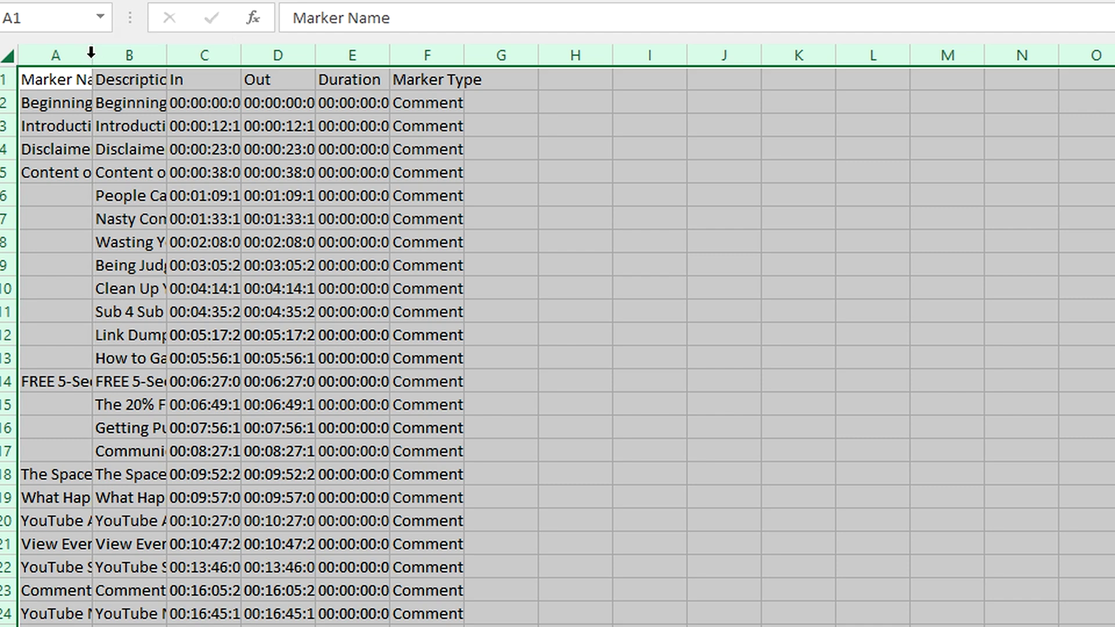
{"action": "double_click", "coordinate": [90, 53]}
{"action": "left_click", "coordinate": [102, 219]}
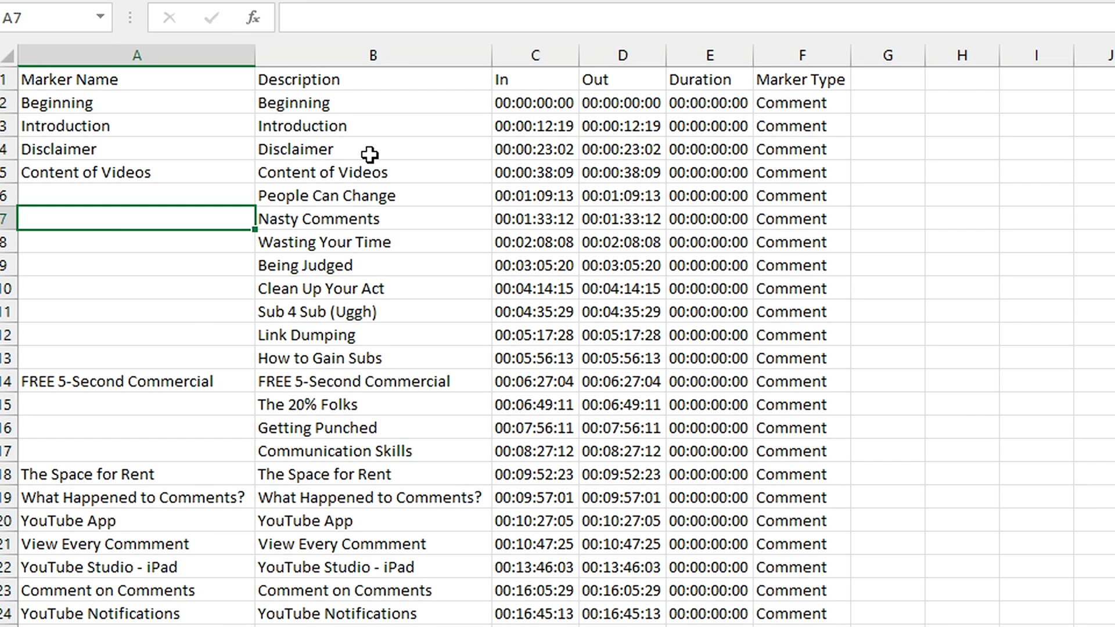
- Delete the Marker Name and Out columns from the spreadsheet
{"action": "left_click", "coordinate": [140, 55]}
{"action": "right_click", "coordinate": [143, 58]}
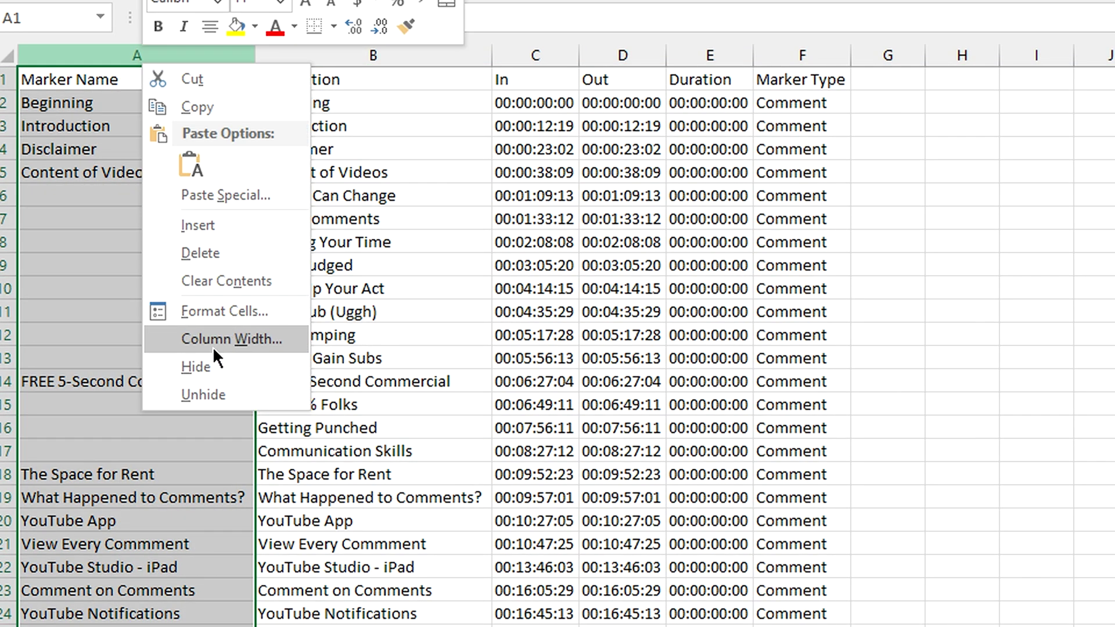
{"action": "left_click", "coordinate": [226, 256]}
{"action": "left_click", "coordinate": [191, 198]}
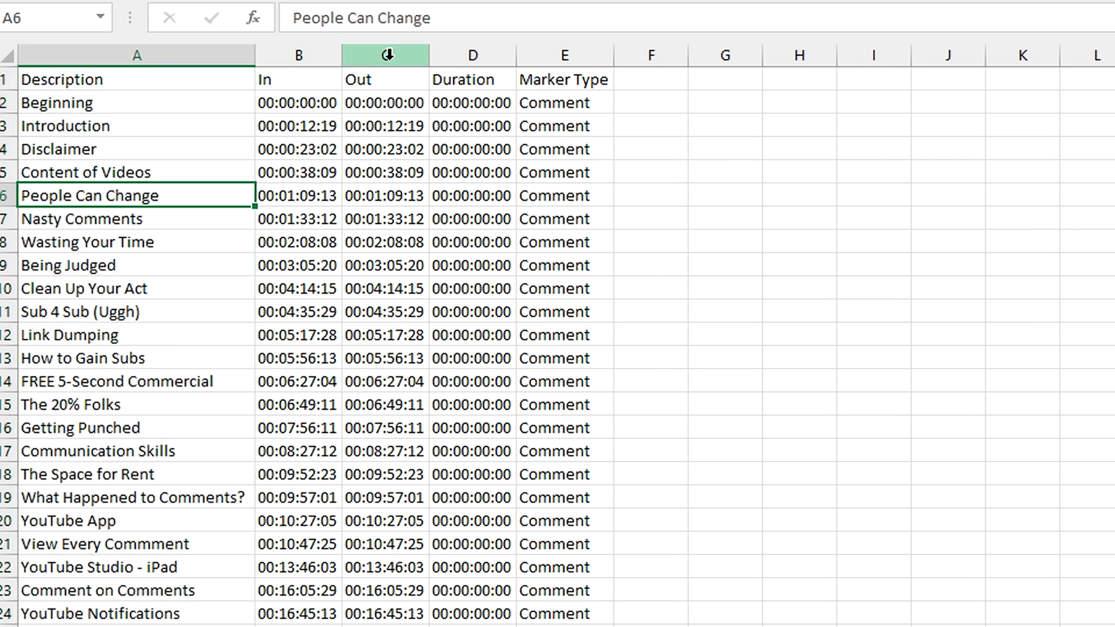
{"action": "left_click", "coordinate": [387, 55]}
{"action": "right_click", "coordinate": [388, 55]}
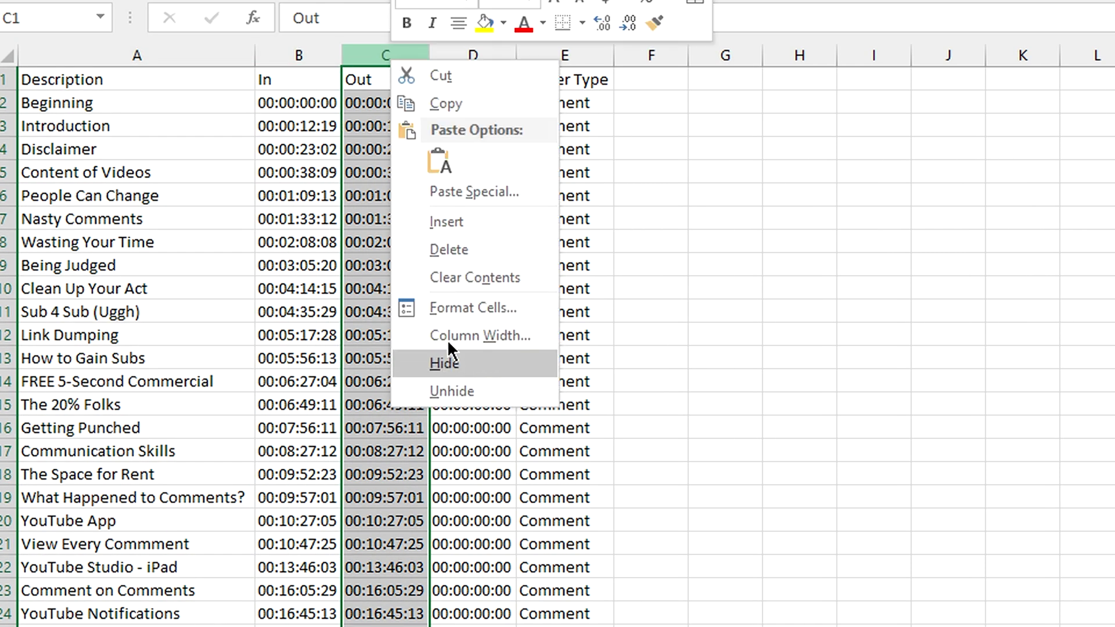
{"action": "left_click", "coordinate": [448, 255]}
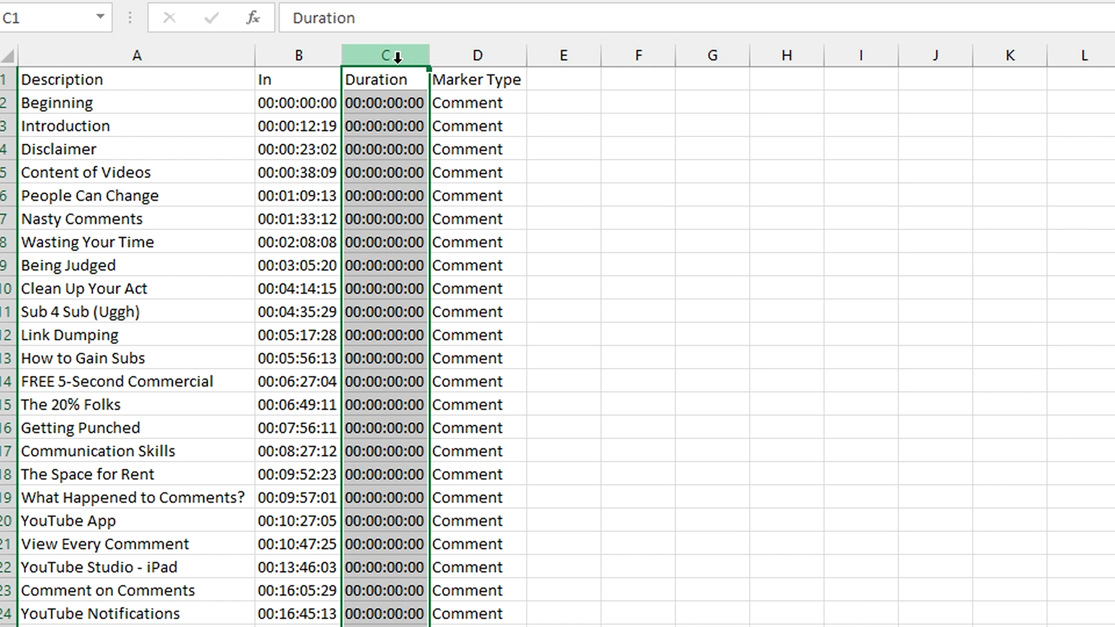
- Delete the Duration and Marker Type columns and widen the Description and In columns
{"action": "left_click_drag", "start_coordinate": [397, 61], "coordinate": [459, 62]}
{"action": "right_click", "coordinate": [459, 62]}
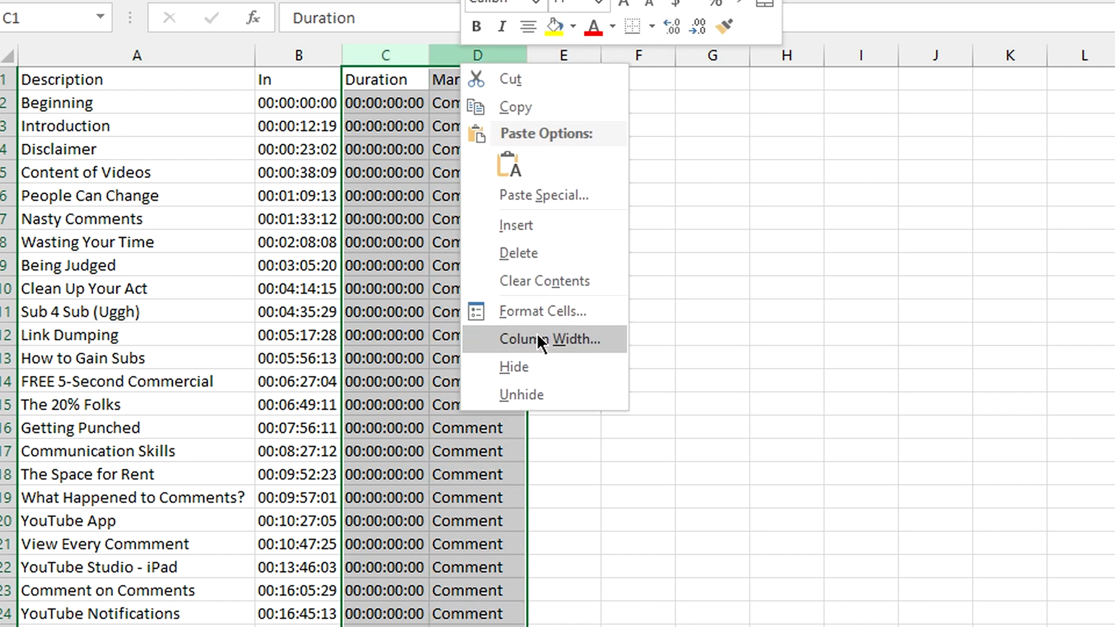
{"action": "left_click", "coordinate": [534, 275]}
{"action": "left_click_drag", "start_coordinate": [349, 50], "coordinate": [403, 55]}
{"action": "left_click_drag", "start_coordinate": [259, 53], "coordinate": [312, 56]}
{"action": "left_click", "coordinate": [82, 102]}
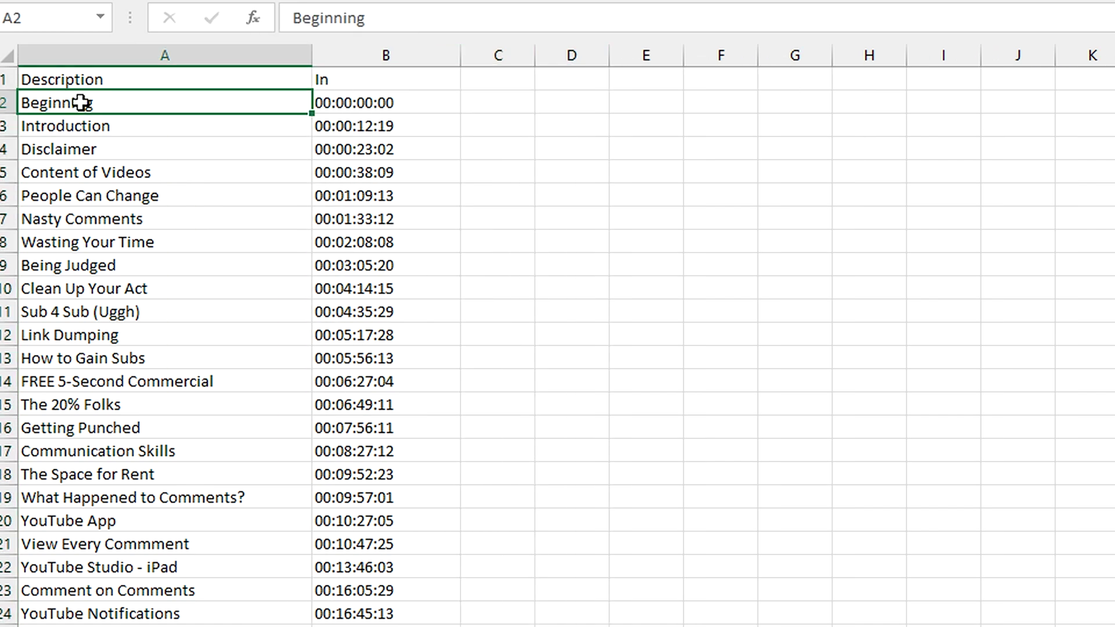
{"action": "left_click", "coordinate": [360, 112]}
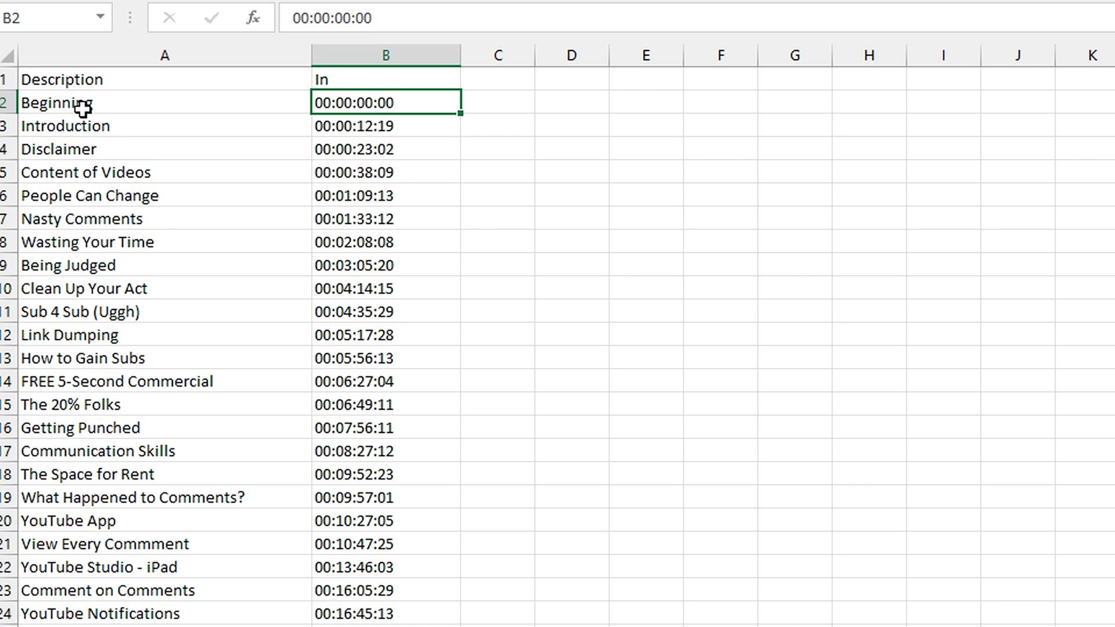
{"action": "left_click", "coordinate": [55, 108]}
{"action": "left_click", "coordinate": [386, 105]}
{"action": "left_click", "coordinate": [69, 102]}
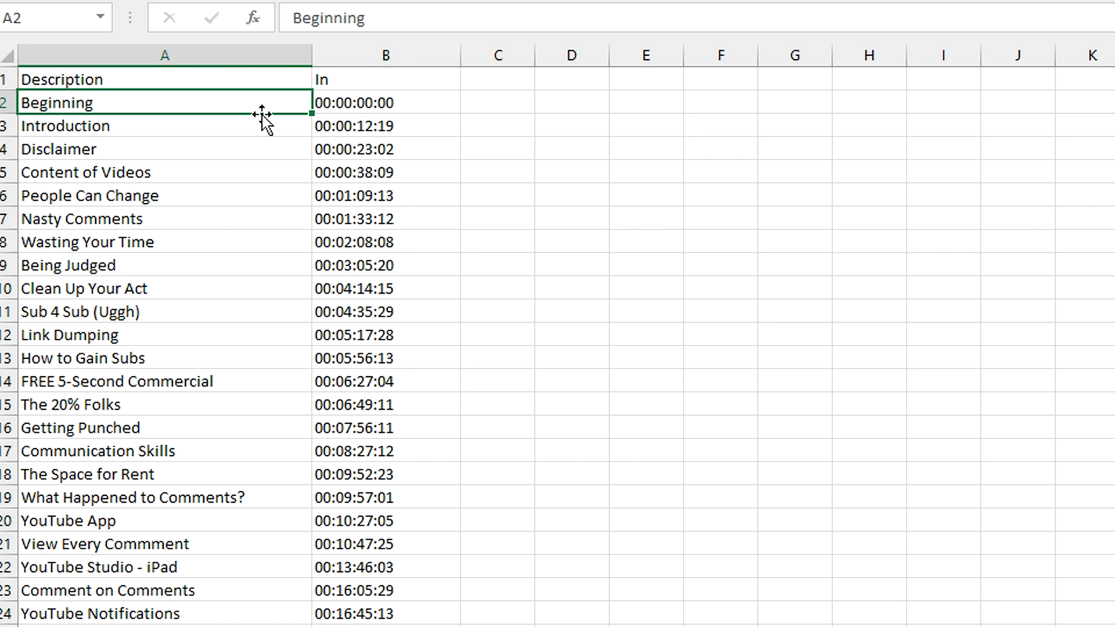
- Widen column C and enter the formula =MID(B2, 1, 8) in C2 to trim the frames from the Beginning timecode
{"action": "left_click_drag", "start_coordinate": [537, 52], "coordinate": [829, 63]}
{"action": "left_click", "coordinate": [585, 107]}
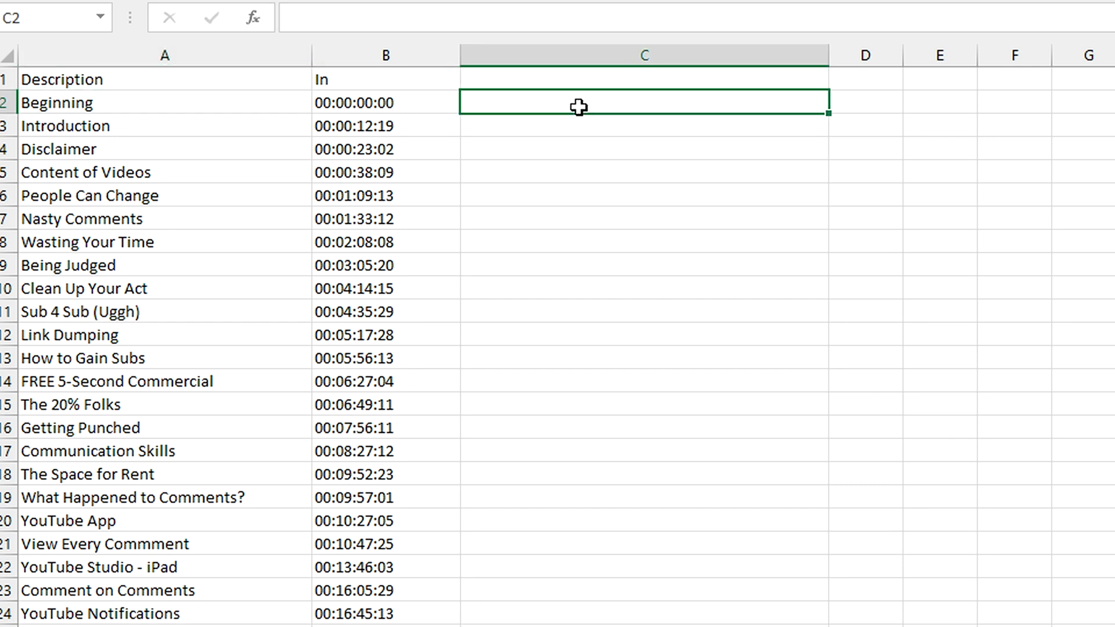
{"action": "type", "text": "="}
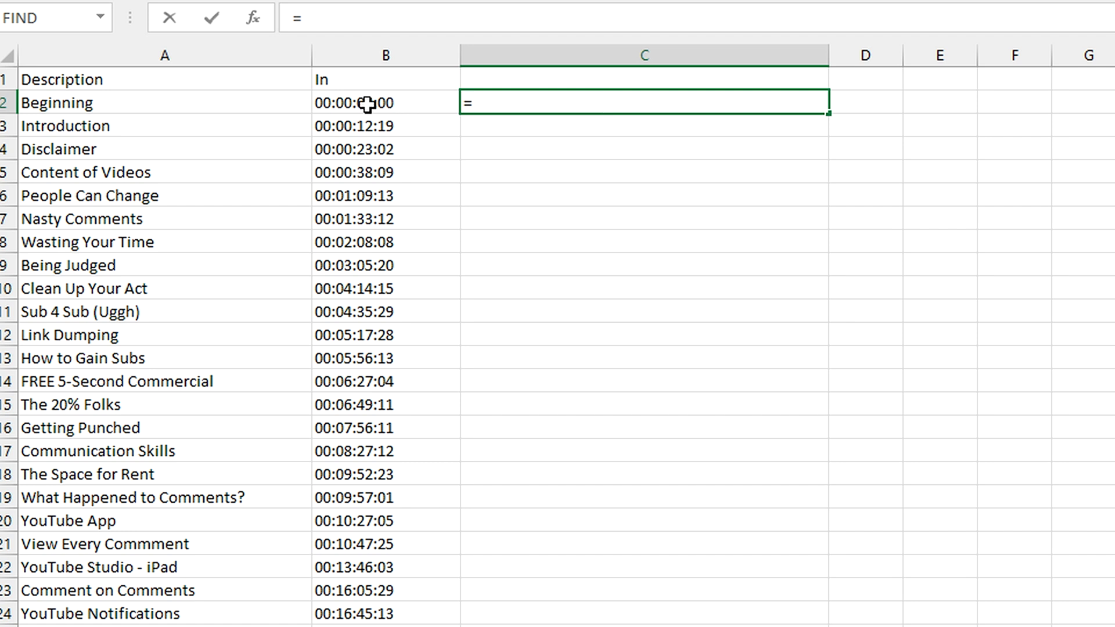
{"action": "type", "text": "mid("}
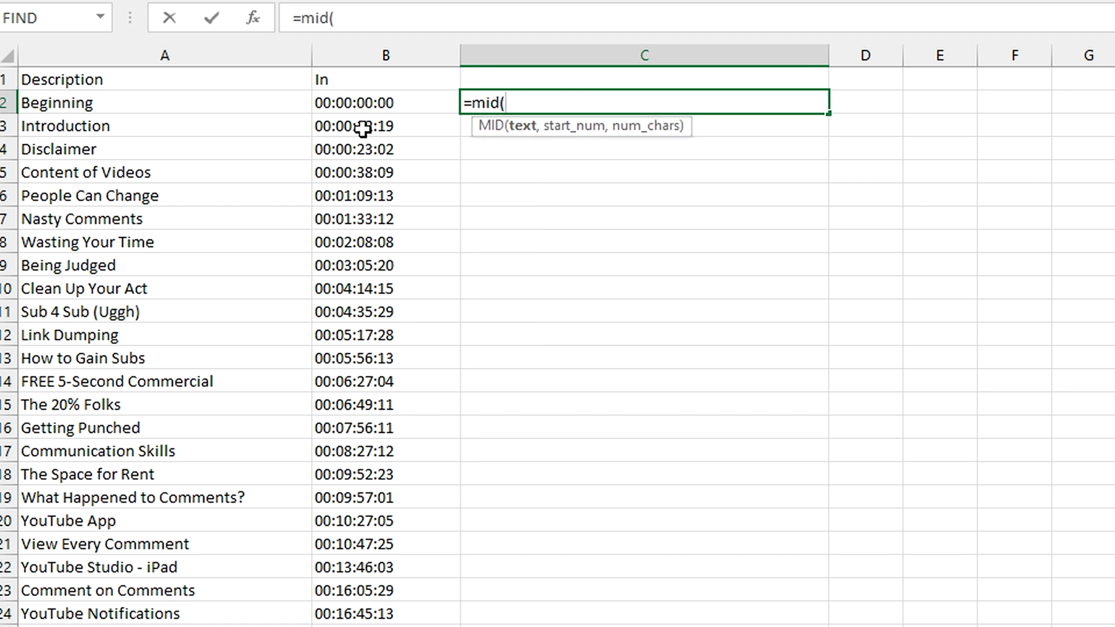
{"action": "left_click", "coordinate": [358, 108]}
{"action": "type", "text": ", "}
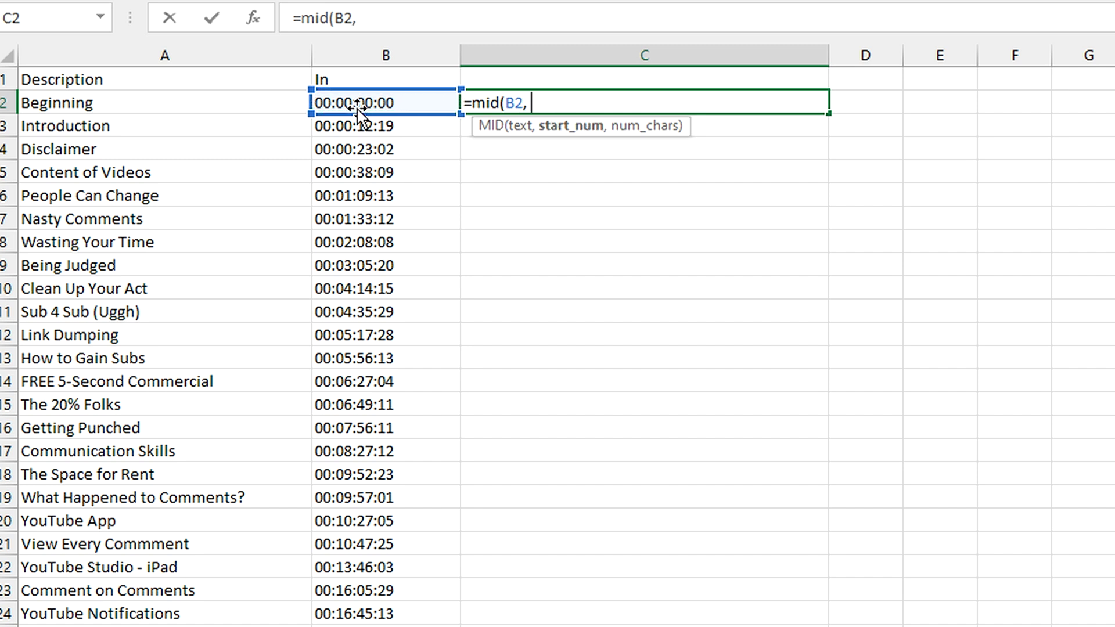
{"action": "type", "text": "1, 8"}
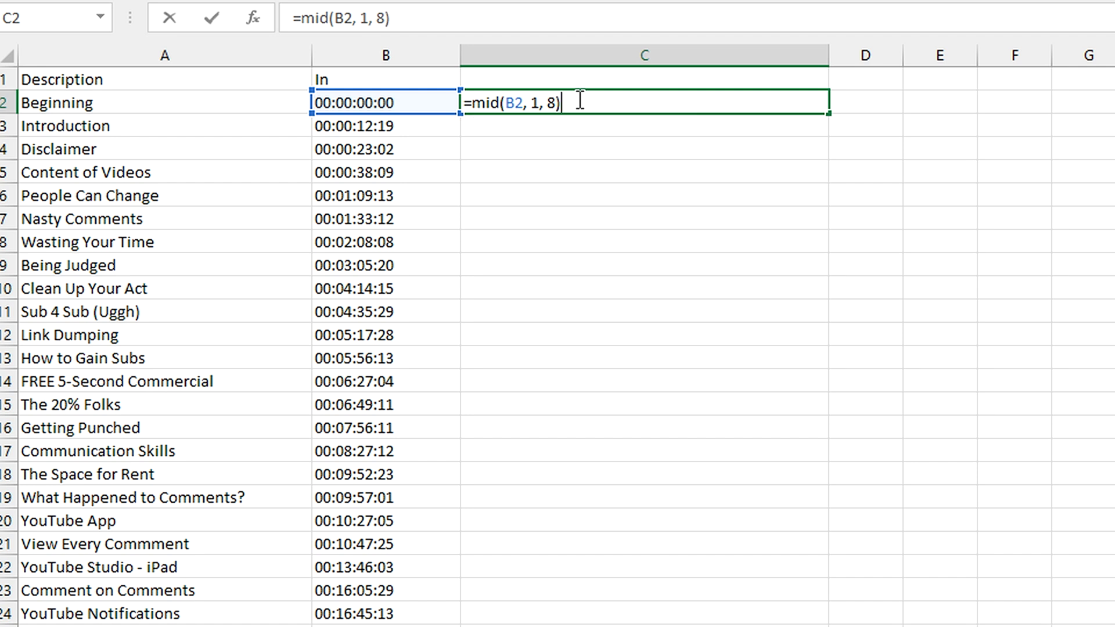
{"action": "key", "text": "Return"}
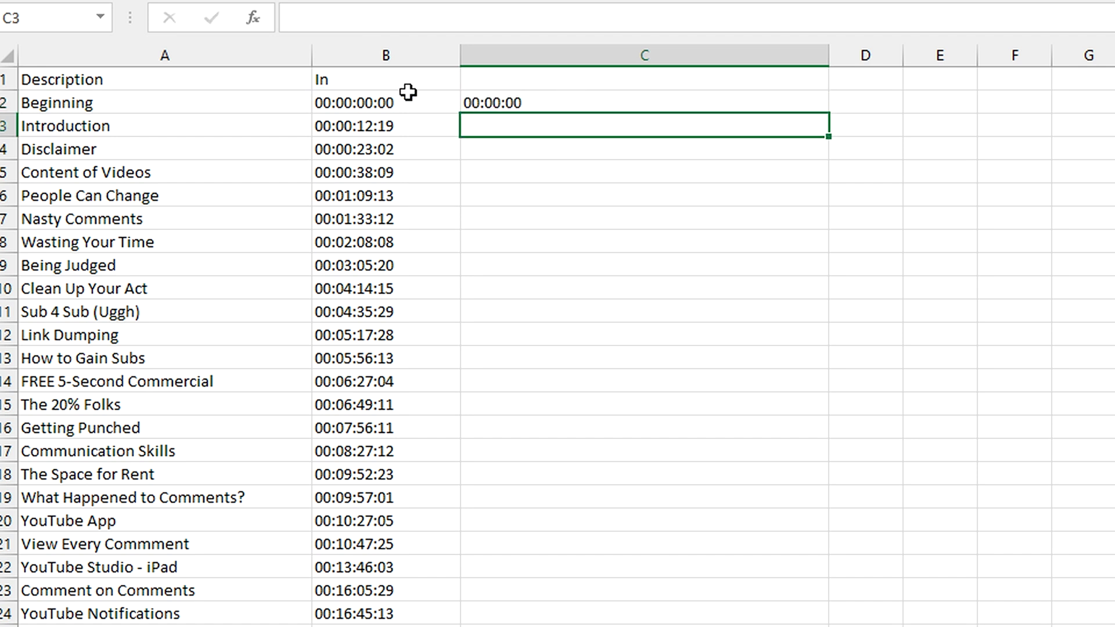
- Try the C2 formula on the Introduction row by copying it into C3, and clear that cell
{"action": "left_click", "coordinate": [499, 100]}
{"action": "key", "text": "ctrl+c"}
{"action": "left_click", "coordinate": [532, 134]}
{"action": "key", "text": "ctrl+v"}
{"action": "left_click", "coordinate": [534, 245]}
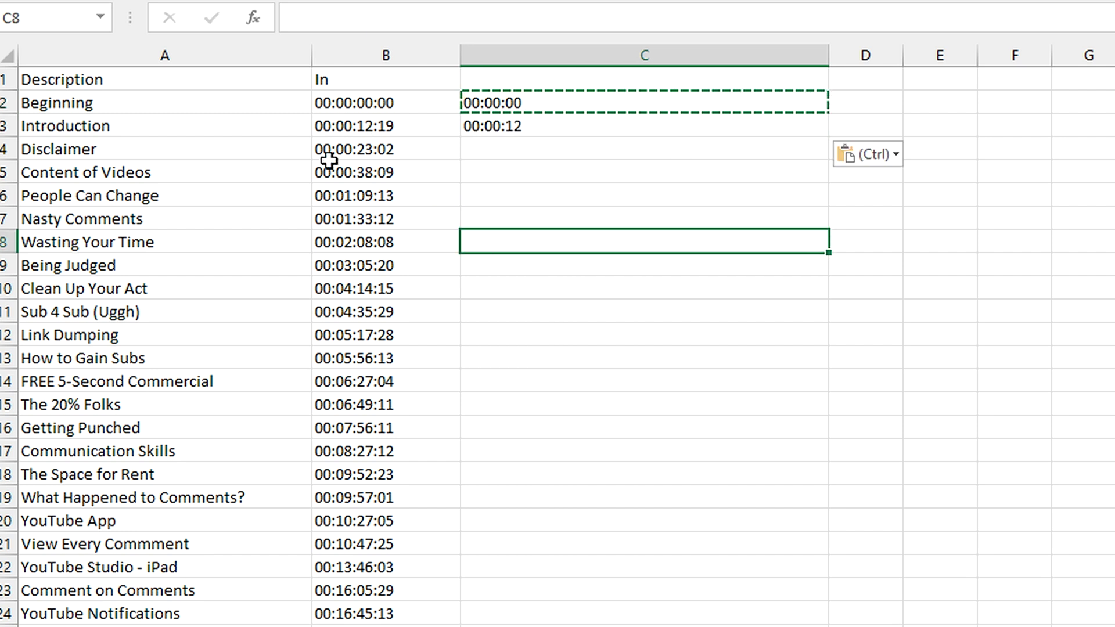
{"action": "left_click", "coordinate": [489, 123]}
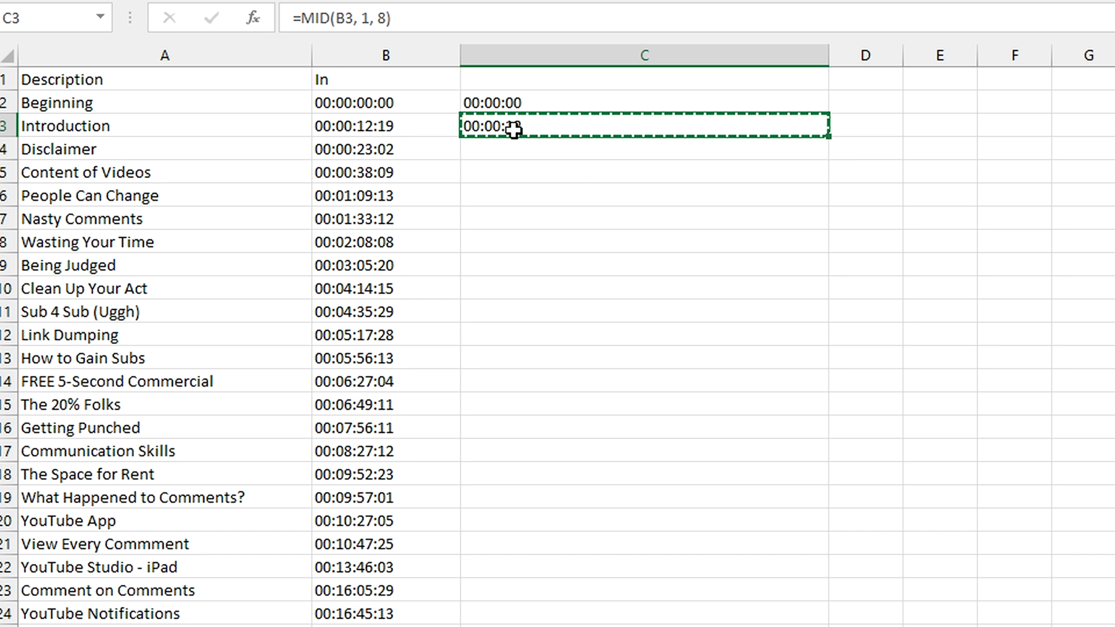
{"action": "key", "text": "Delete"}
{"action": "key", "text": "Down"}
{"action": "key", "text": "Down"}
{"action": "key", "text": "Down"}
{"action": "key", "text": "Down"}
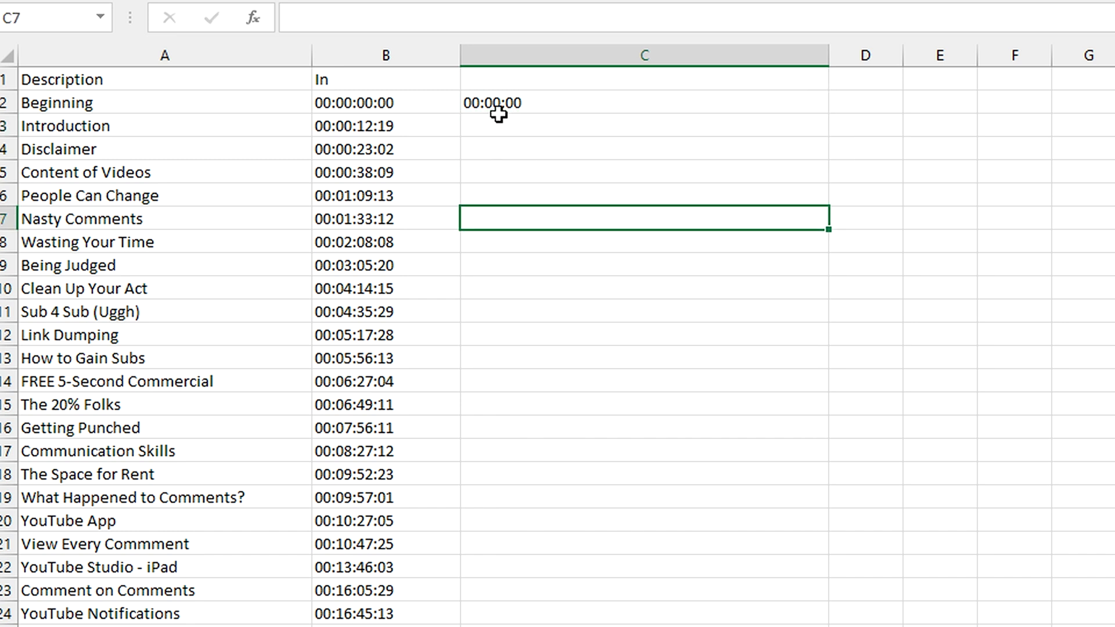
- Extend the C2 formula with & " " & A2 so the description follows the trimmed timecode, accepting the suggested correction
{"action": "left_click", "coordinate": [500, 100]}
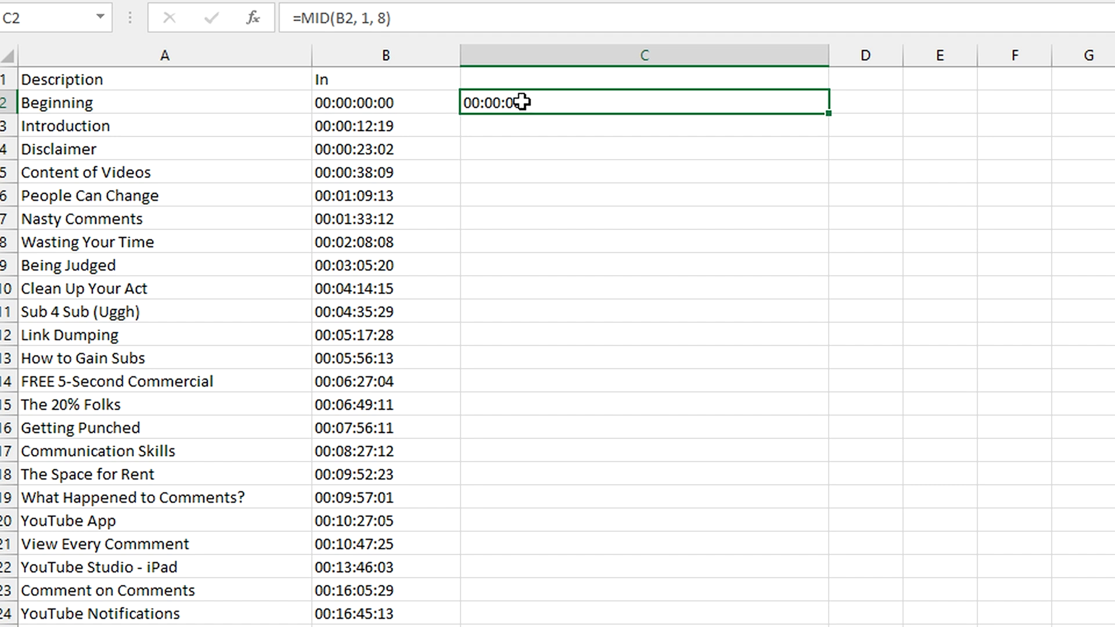
{"action": "left_click", "coordinate": [440, 19]}
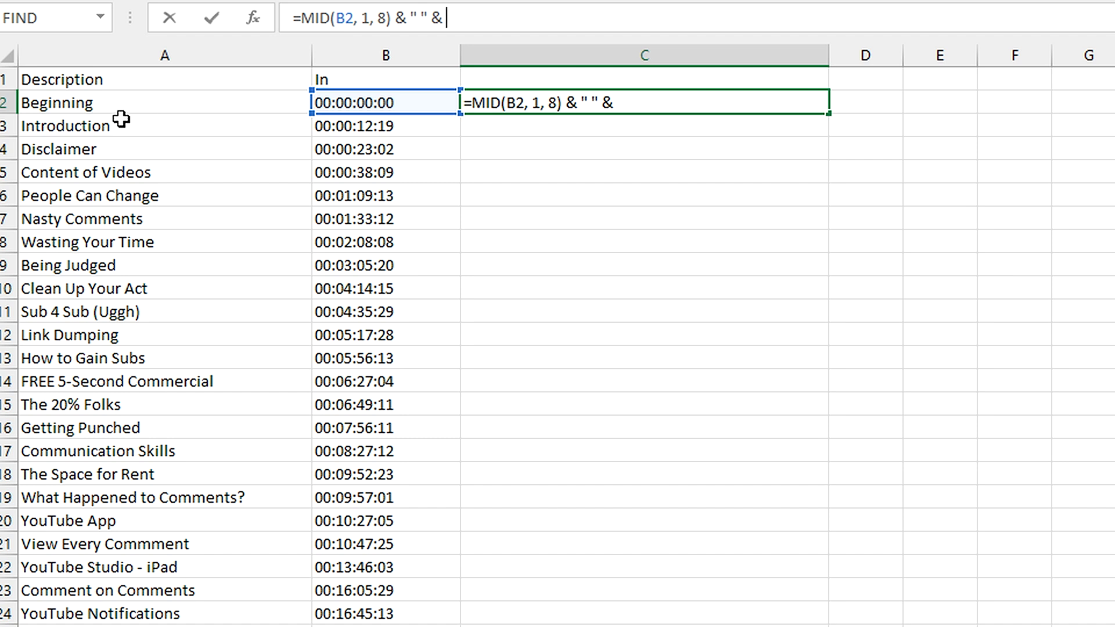
{"action": "left_click", "coordinate": [80, 104]}
{"action": "type", "text": ")"}
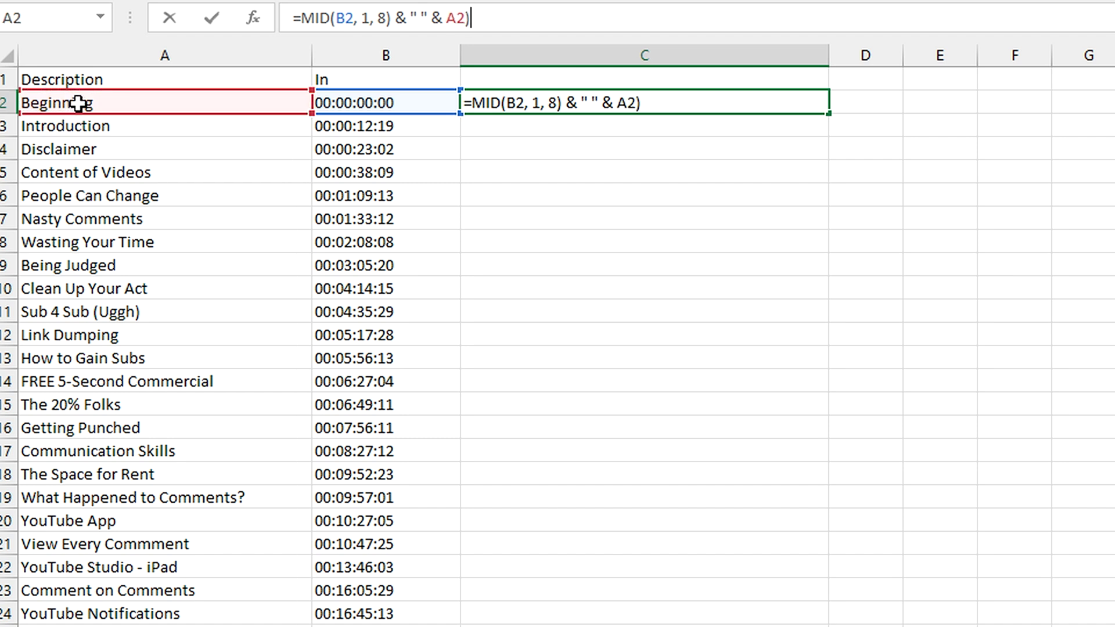
{"action": "key", "text": "Return"}
{"action": "left_click", "coordinate": [1056, 508]}
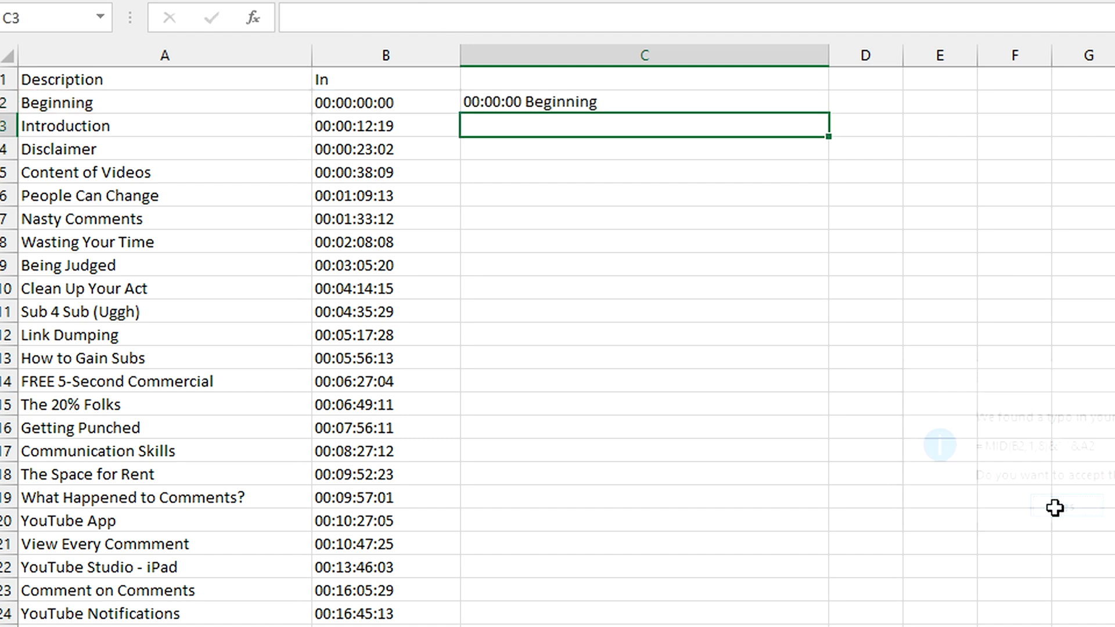
- Copy the combined timestamp formula from C2 to C3:C36
{"action": "left_click", "coordinate": [573, 103]}
{"action": "key", "text": "ctrl+c"}
{"action": "left_click_drag", "start_coordinate": [555, 126], "coordinate": [552, 626]}
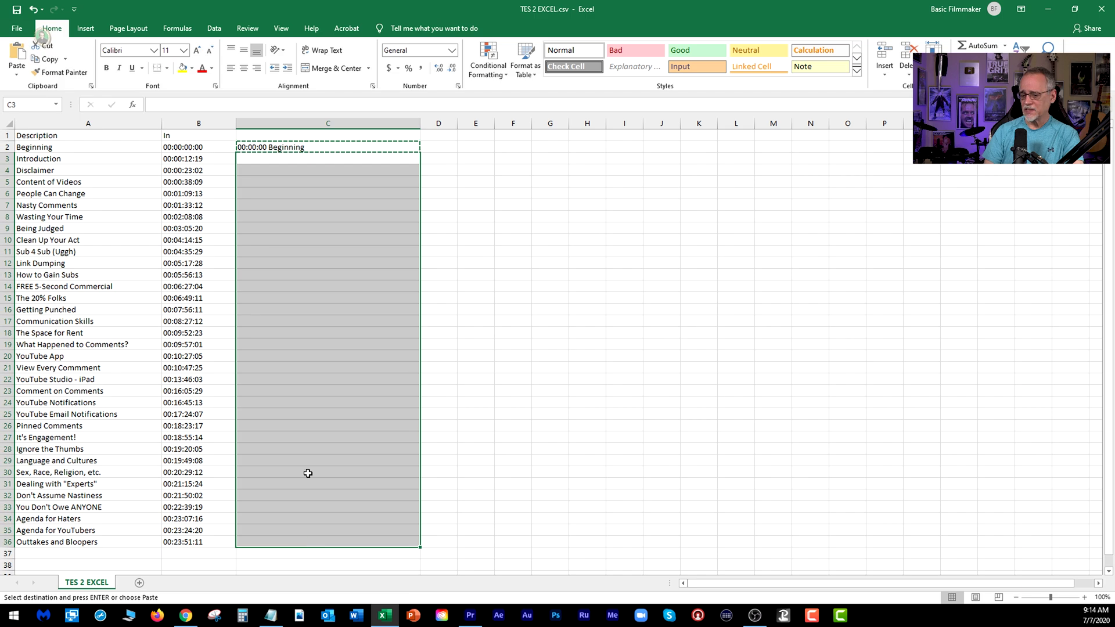
{"action": "key", "text": "ctrl+v"}
{"action": "left_click", "coordinate": [562, 357]}
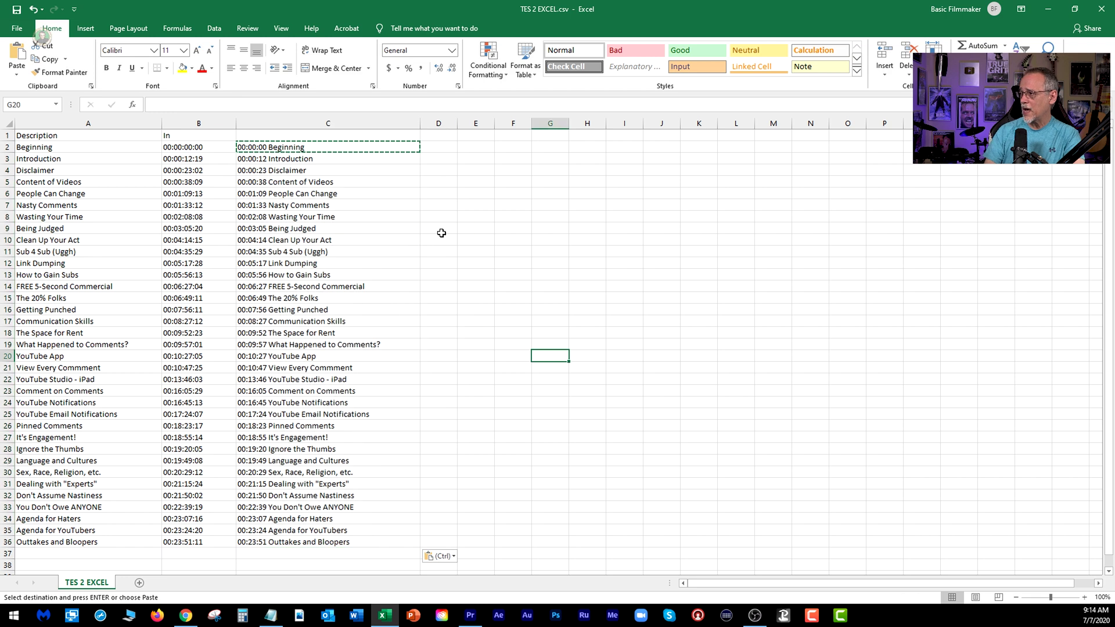
- Copy the timestamps in C2:C36 and paste them into TEXT FILE.txt in Notepad, replacing all its existing text
{"action": "left_click_drag", "start_coordinate": [298, 146], "coordinate": [306, 544]}
{"action": "key", "text": "ctrl+c"}
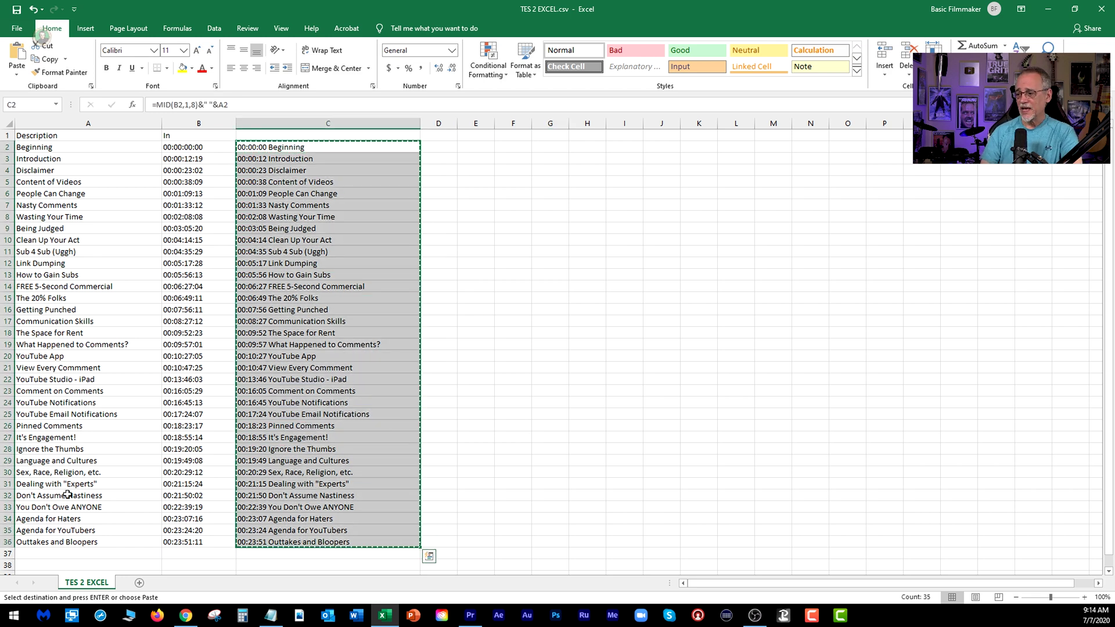
{"action": "left_click", "coordinate": [271, 615]}
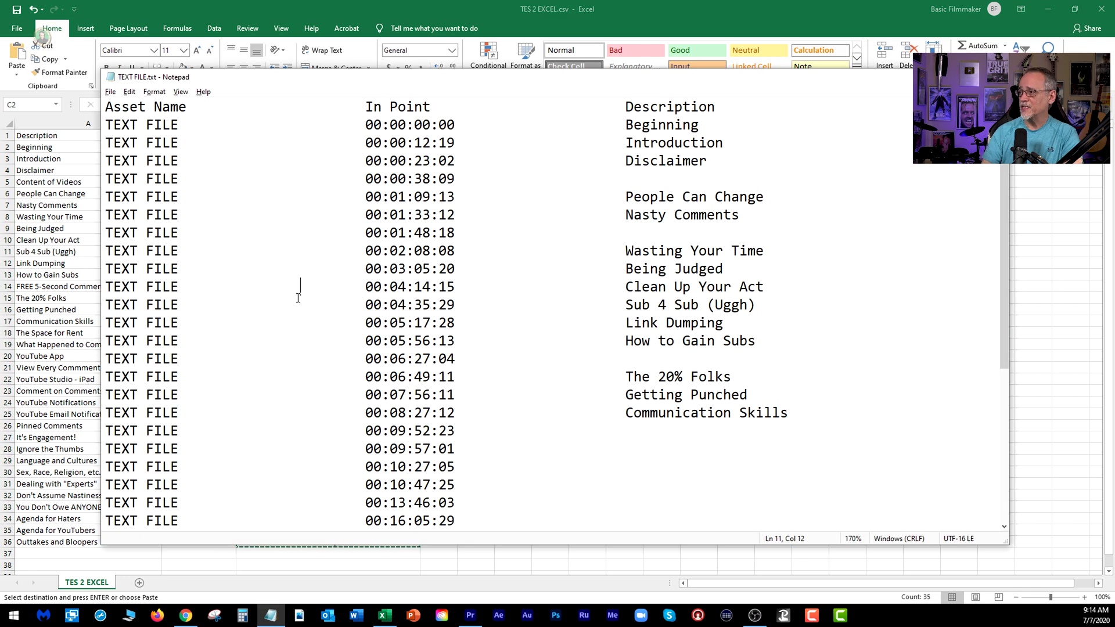
{"action": "key", "text": "ctrl+a"}
{"action": "key", "text": "Delete"}
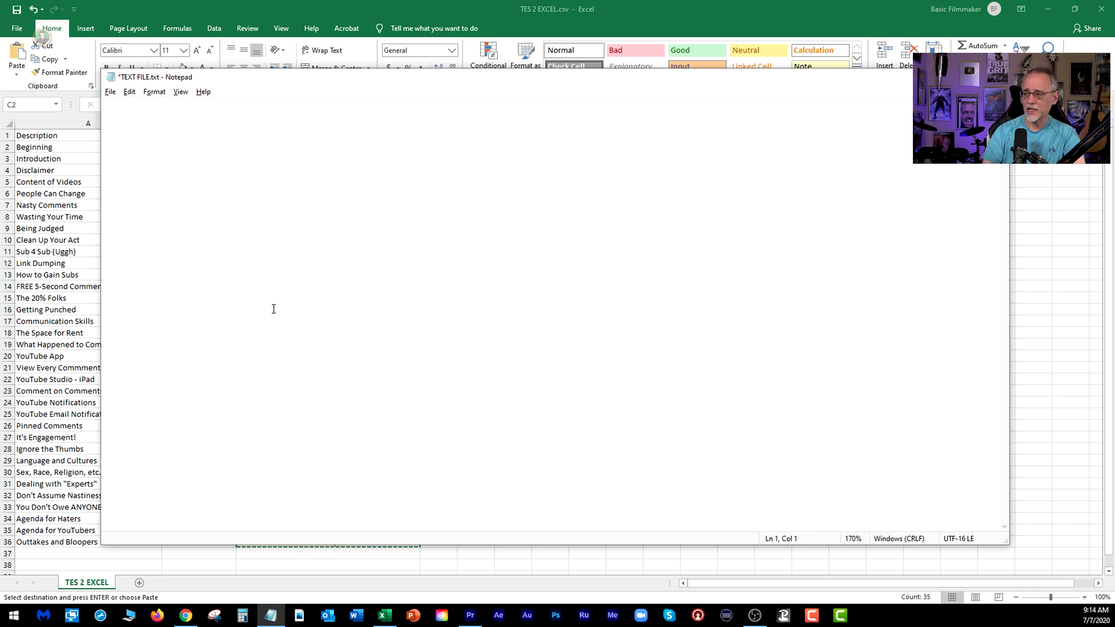
{"action": "key", "text": "ctrl+v"}
{"action": "scroll", "coordinate": [284, 267], "scroll_direction": "up", "scroll_amount": 4}
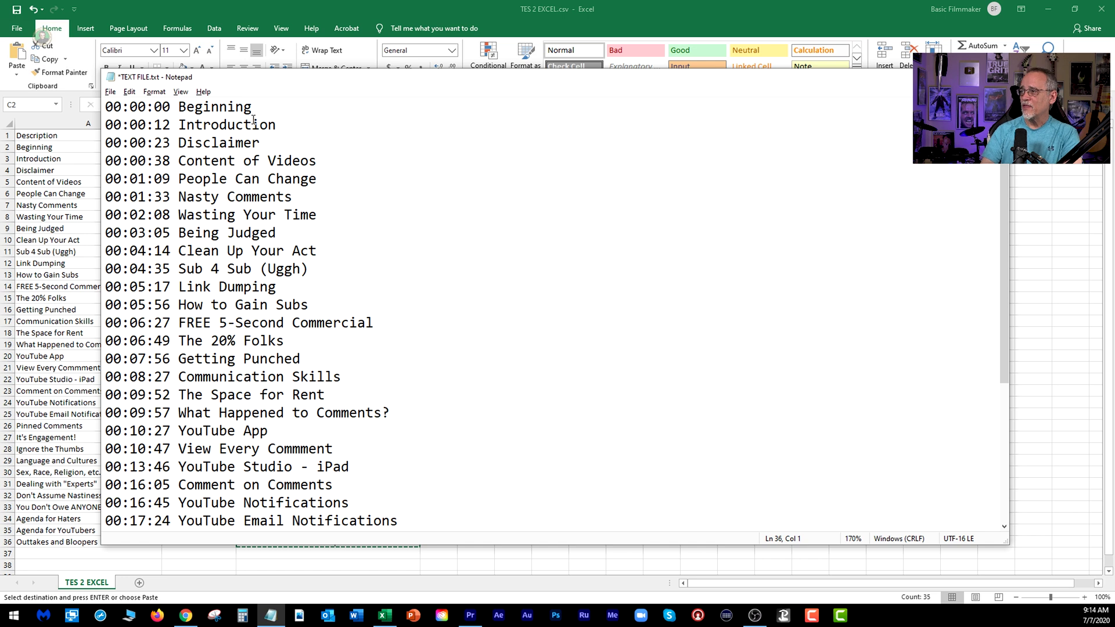
- Copy the entire timestamp list from the text file
{"action": "scroll", "coordinate": [289, 245], "scroll_direction": "down", "scroll_amount": 4}
{"action": "key", "text": "ctrl+a"}
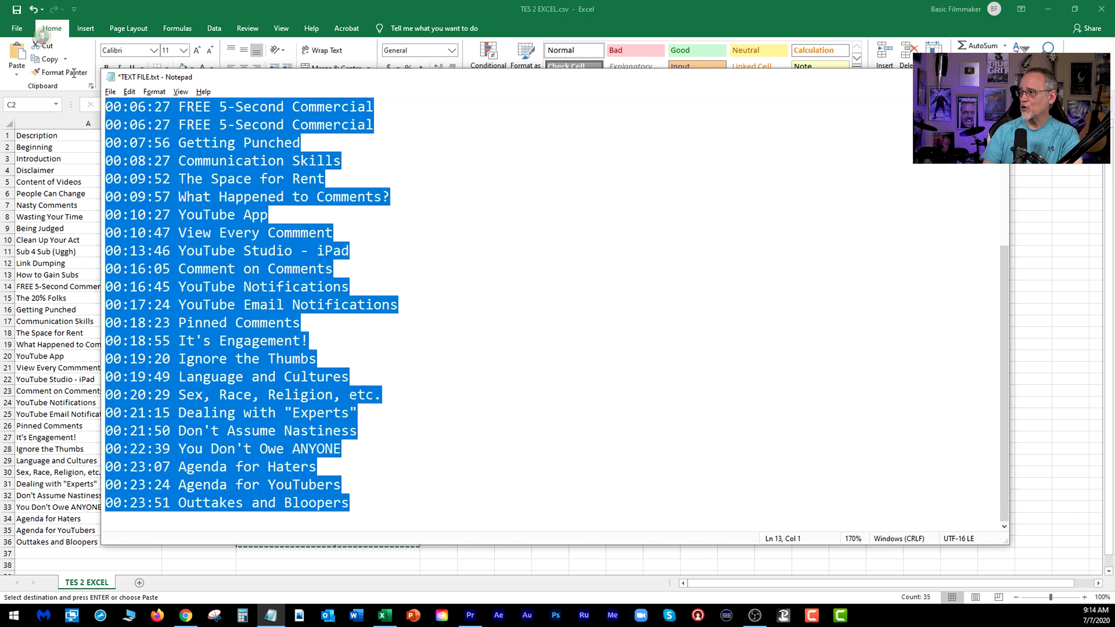
{"action": "scroll", "coordinate": [321, 274], "scroll_direction": "up", "scroll_amount": 4}
{"action": "key", "text": "ctrl+c"}
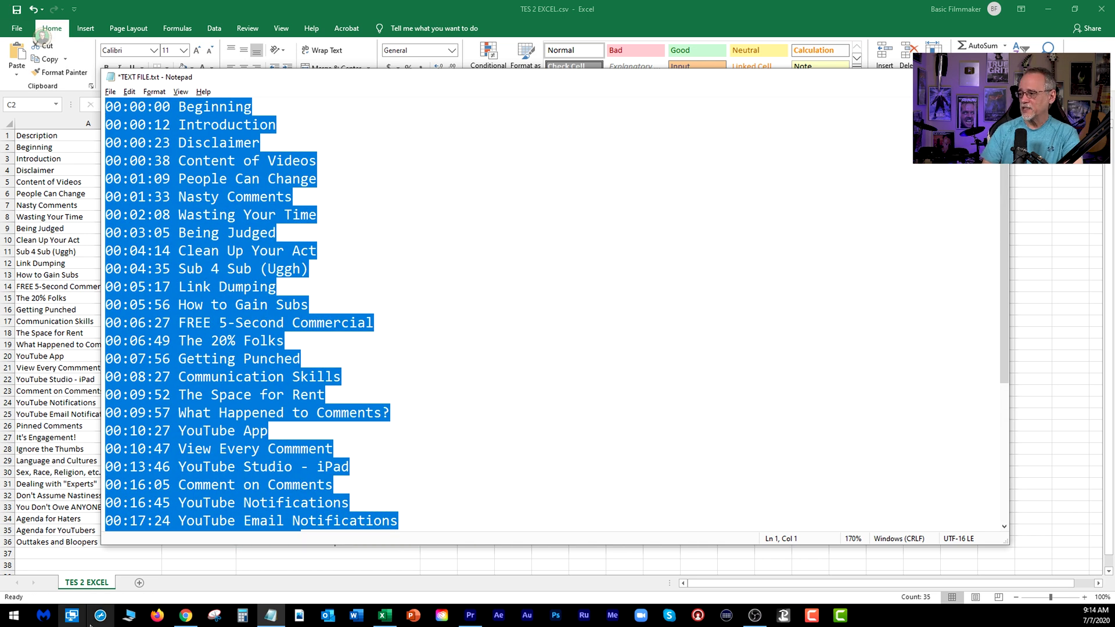
- Switch to YouTube Studio in Chrome, replace the timestamps under CHAPTERS in the video description with the copied list, and save the changes
{"action": "left_click", "coordinate": [186, 615]}
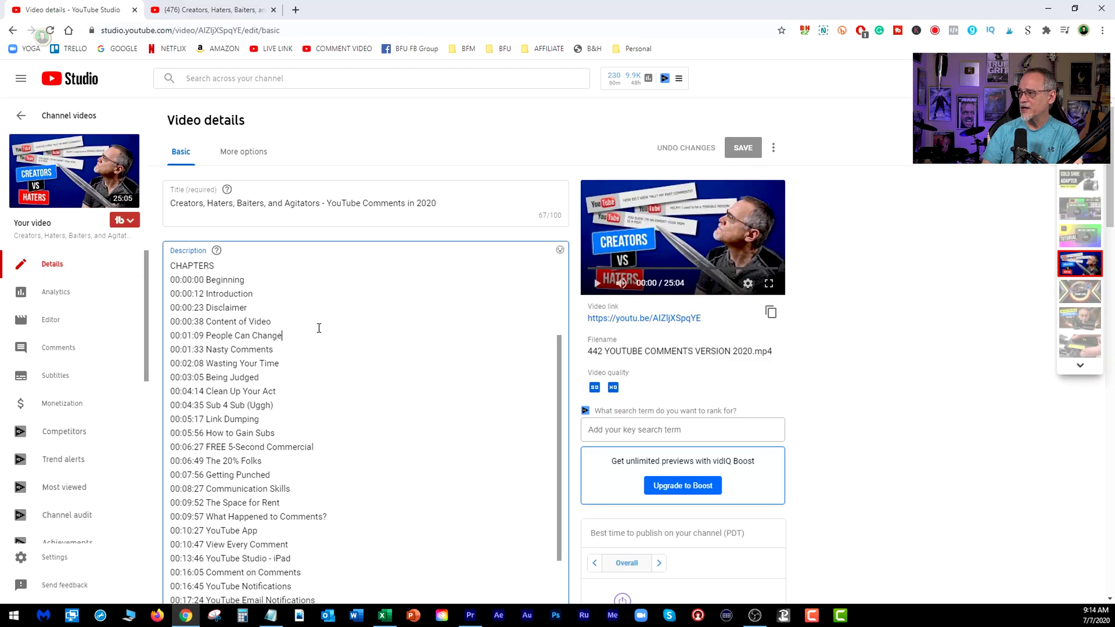
{"action": "scroll", "coordinate": [319, 329], "scroll_direction": "down", "scroll_amount": 4}
{"action": "left_click_drag", "start_coordinate": [324, 511], "coordinate": [171, 421]}
{"action": "key", "text": "ctrl+a"}
{"action": "left_click", "coordinate": [171, 480], "text": "shift"}
{"action": "key", "text": "shift+Up"}
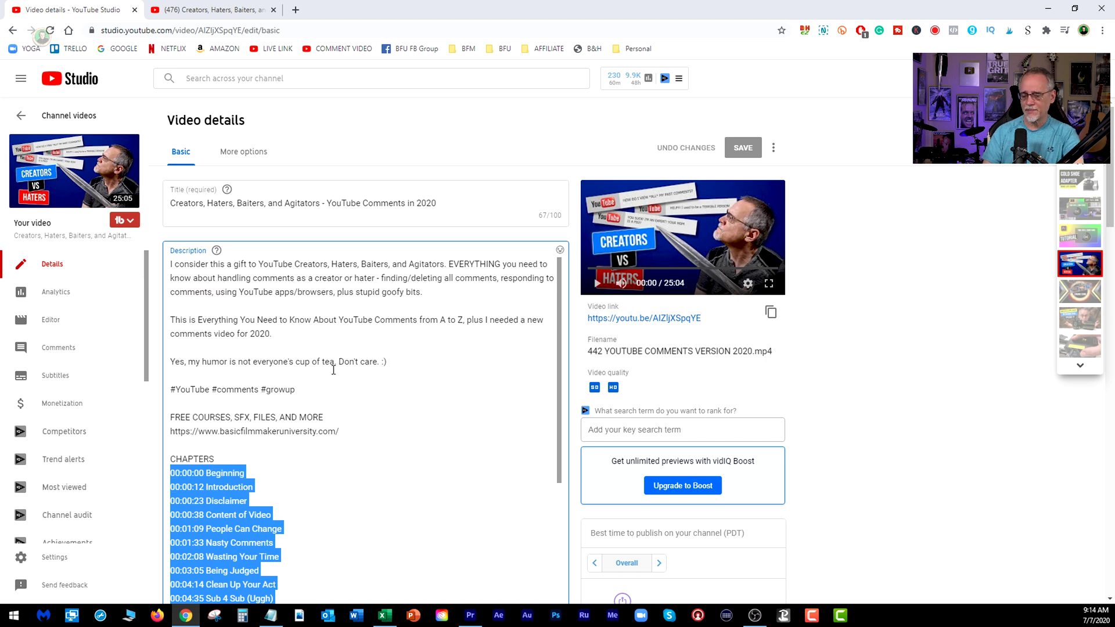
{"action": "key", "text": "ctrl+v"}
{"action": "scroll", "coordinate": [331, 393], "scroll_direction": "down", "scroll_amount": 5}
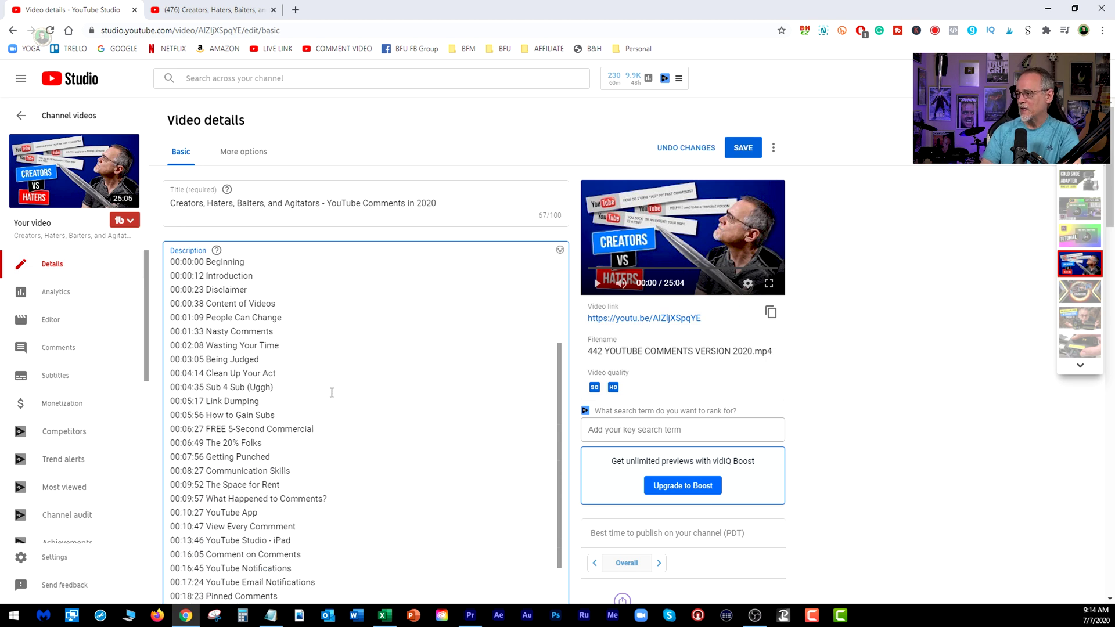
{"action": "scroll", "coordinate": [332, 393], "scroll_direction": "down", "scroll_amount": 3}
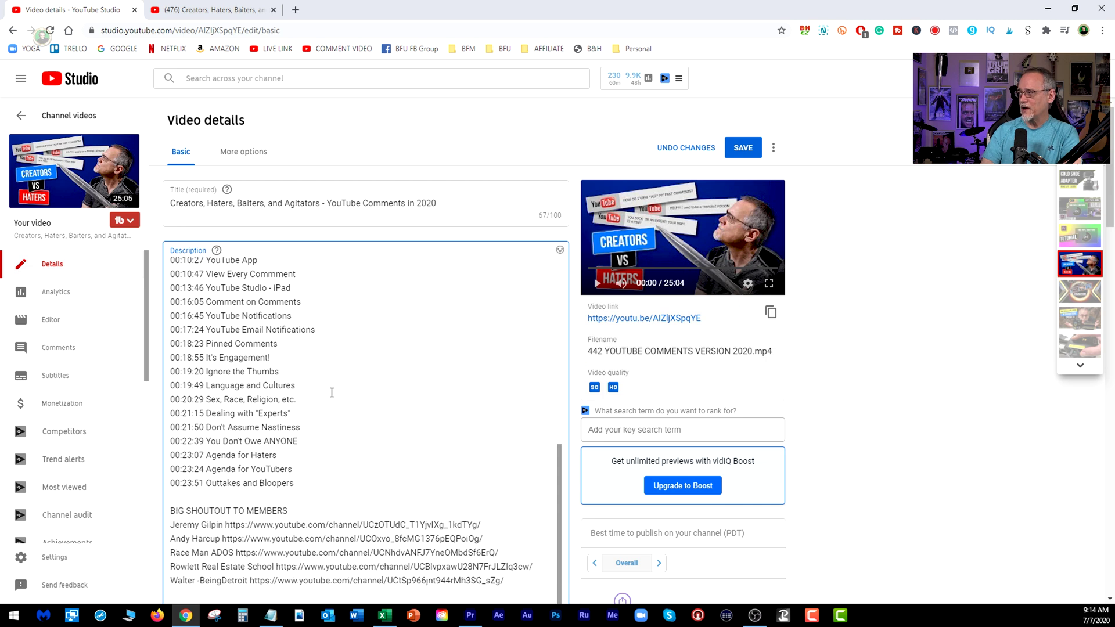
{"action": "left_click", "coordinate": [754, 153]}
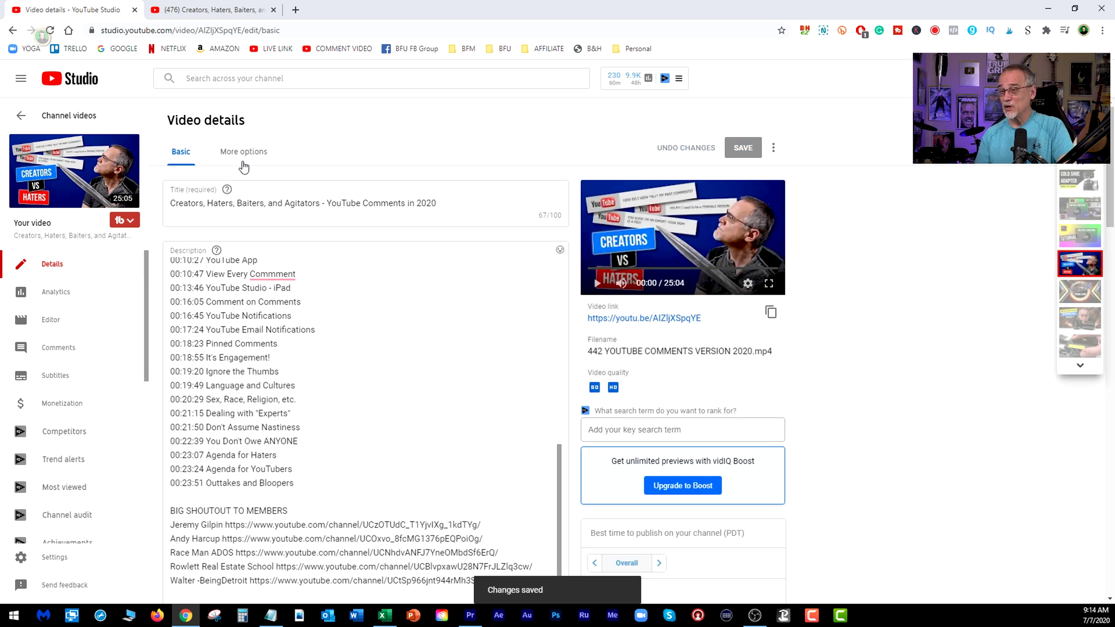
- Open the video's YouTube watch page and play it from the Link Dumping chapter
{"action": "left_click", "coordinate": [76, 174]}
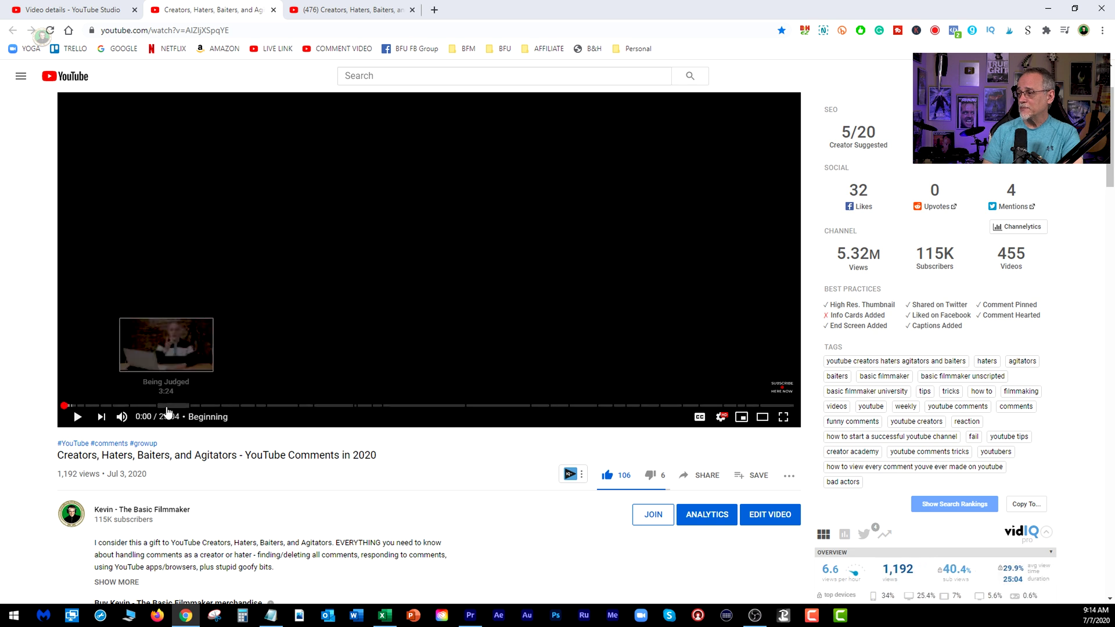
{"action": "left_click", "coordinate": [222, 406]}
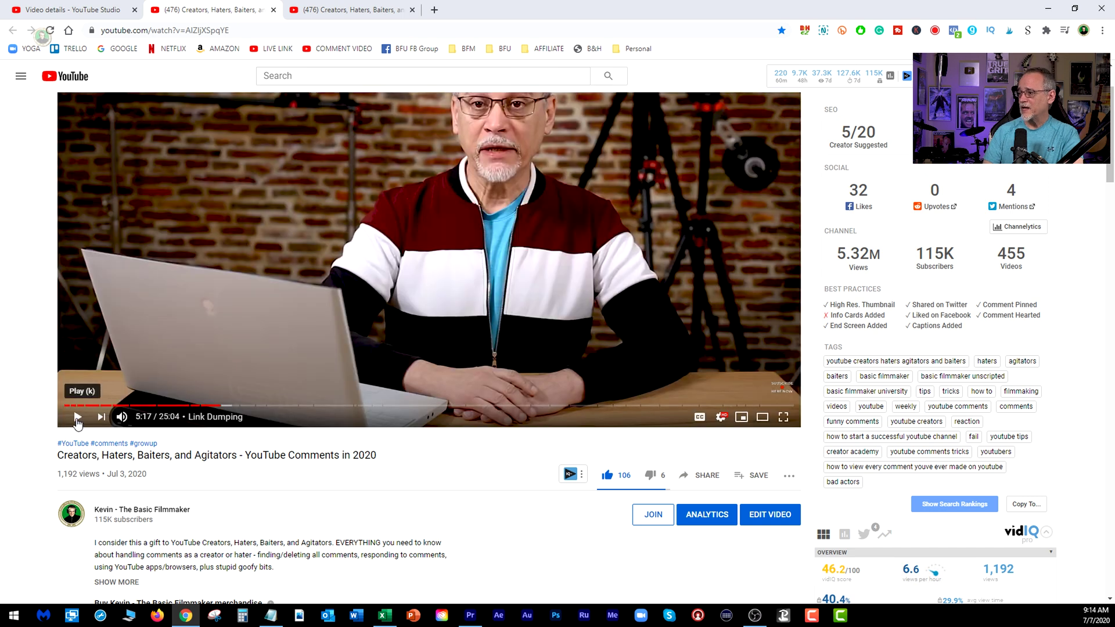
{"action": "left_click", "coordinate": [77, 417]}
- Expand the description on the watch page and examine the timestamps listed under CHAPTERS
{"action": "scroll", "coordinate": [477, 294], "scroll_direction": "down", "scroll_amount": 4}
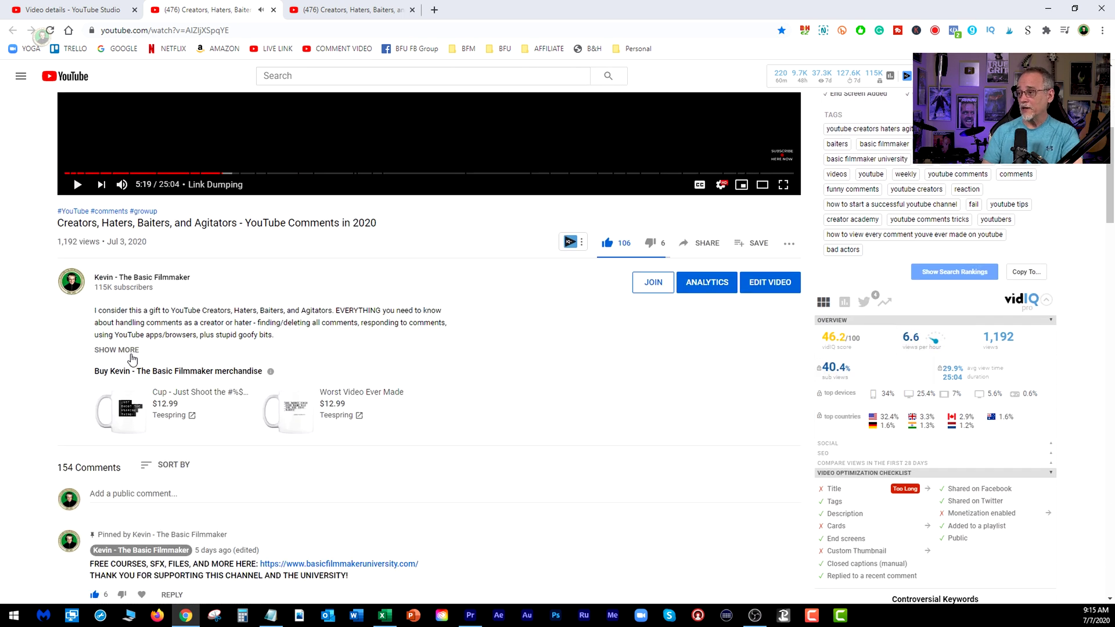
{"action": "left_click", "coordinate": [132, 352]}
{"action": "scroll", "coordinate": [362, 277], "scroll_direction": "down", "scroll_amount": 5}
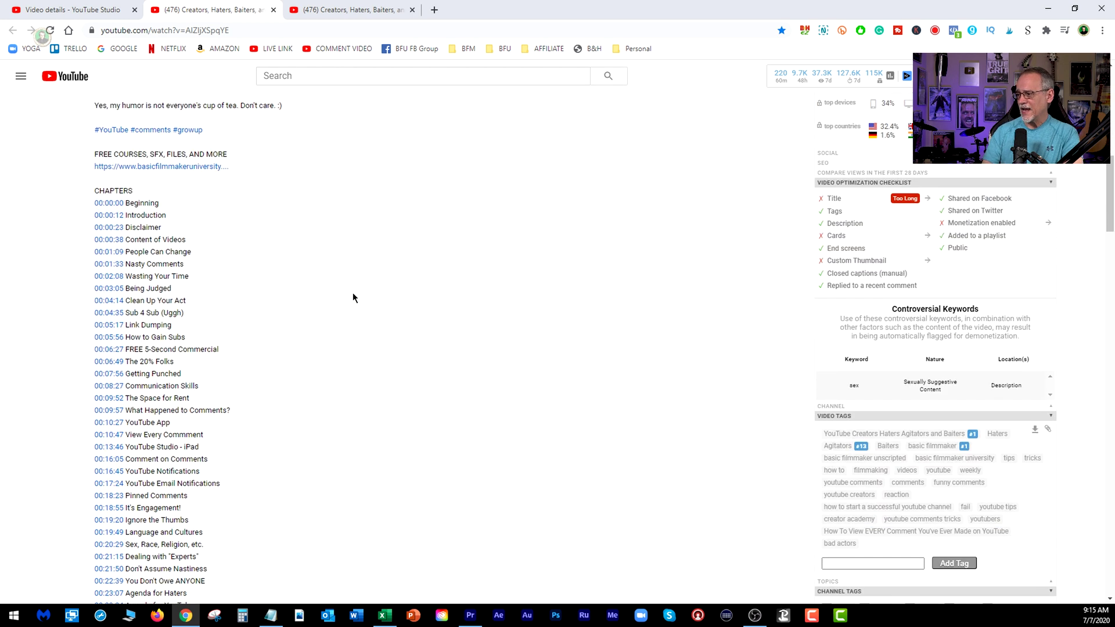
{"action": "scroll", "coordinate": [352, 306], "scroll_direction": "down", "scroll_amount": 1}
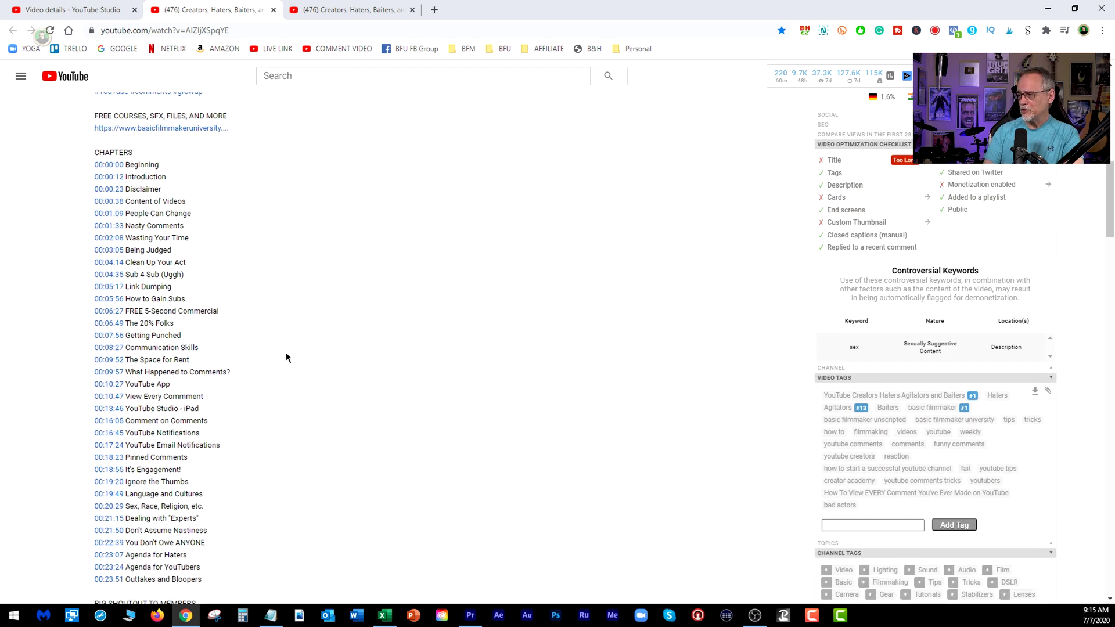
{"action": "left_click", "coordinate": [109, 549]}
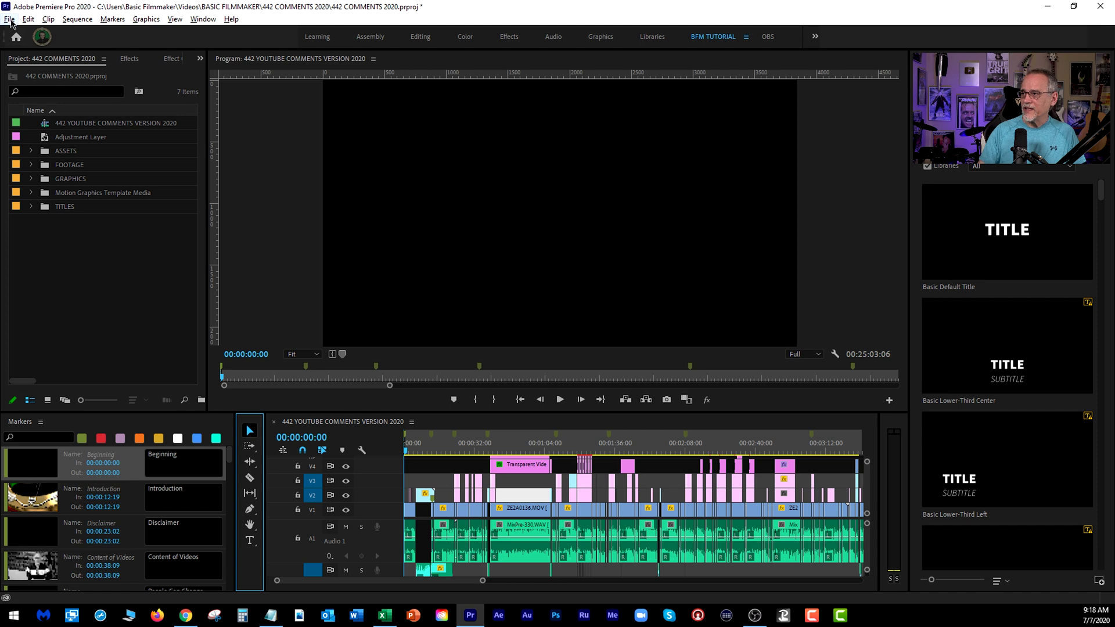
- Check in Premiere Pro whether marker export is available with the timeline inactive and with the timeline active
{"action": "left_click", "coordinate": [10, 19]}
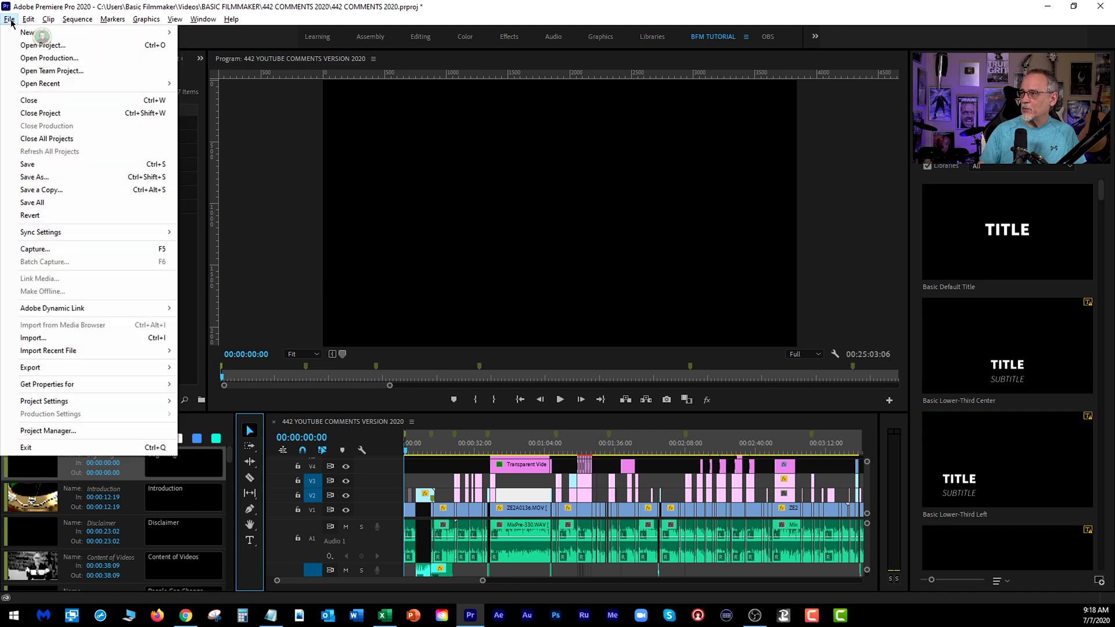
{"action": "mouse_move", "coordinate": [72, 368]}
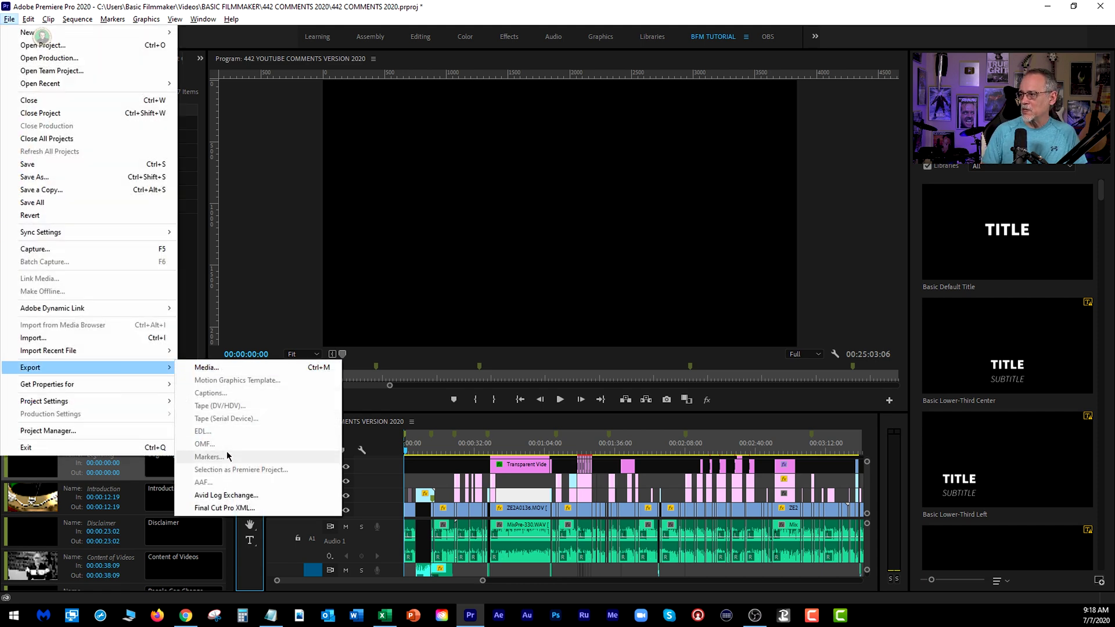
{"action": "left_click", "coordinate": [378, 408]}
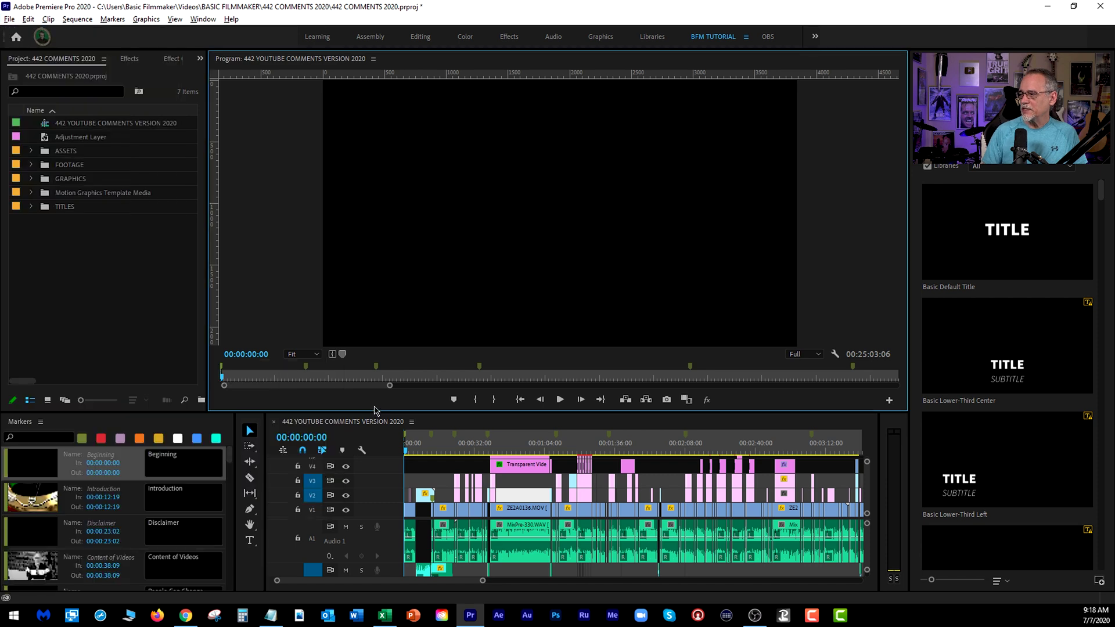
{"action": "left_click", "coordinate": [256, 419]}
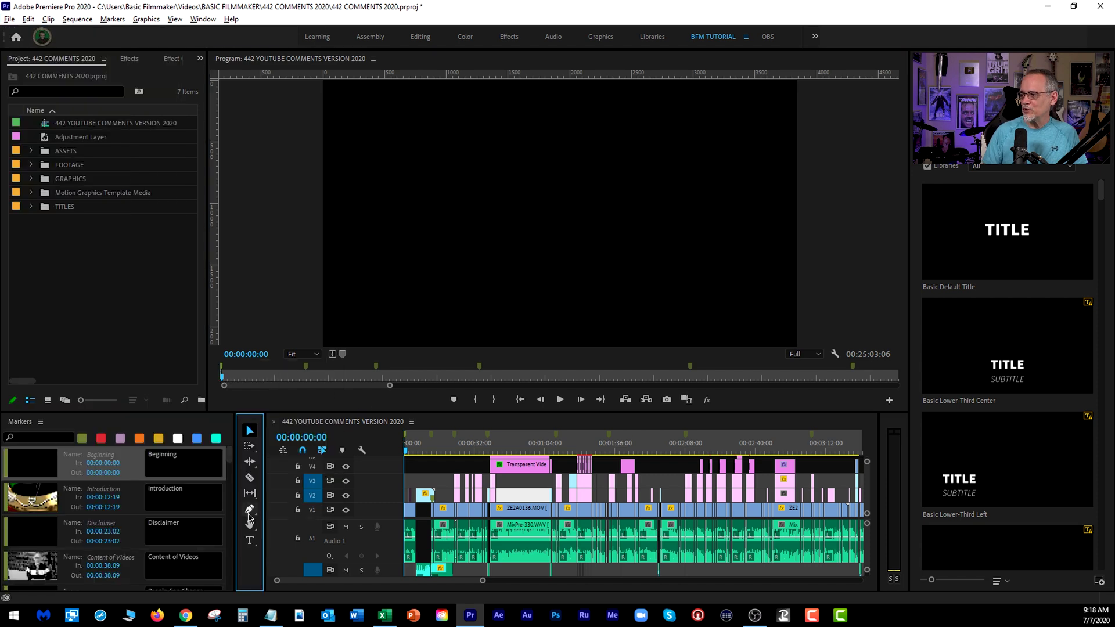
{"action": "left_click", "coordinate": [9, 19]}
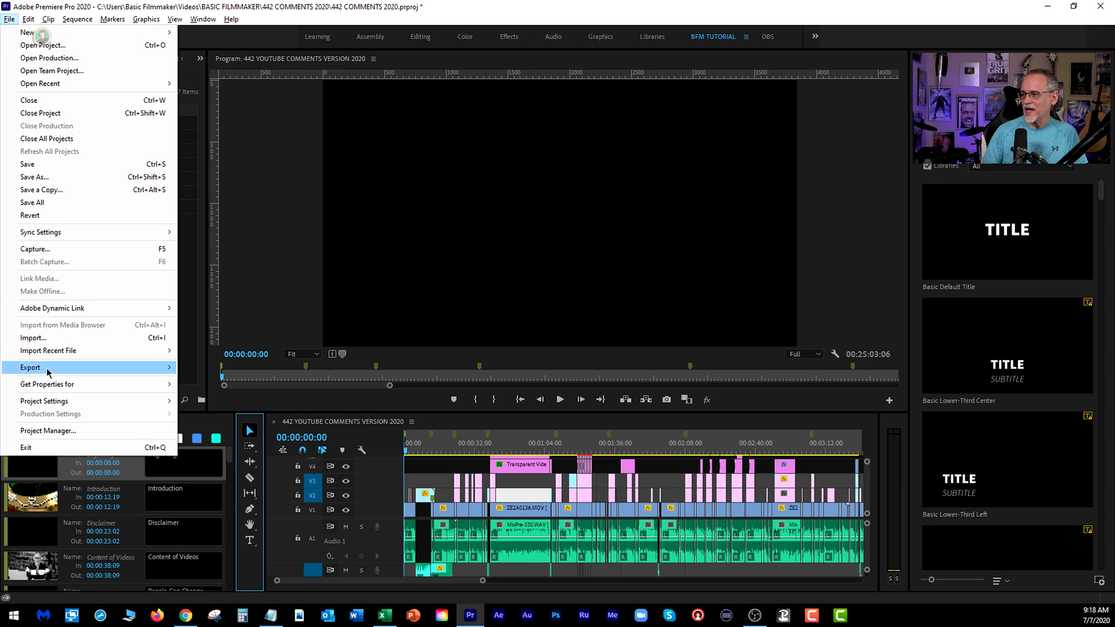
{"action": "mouse_move", "coordinate": [48, 372]}
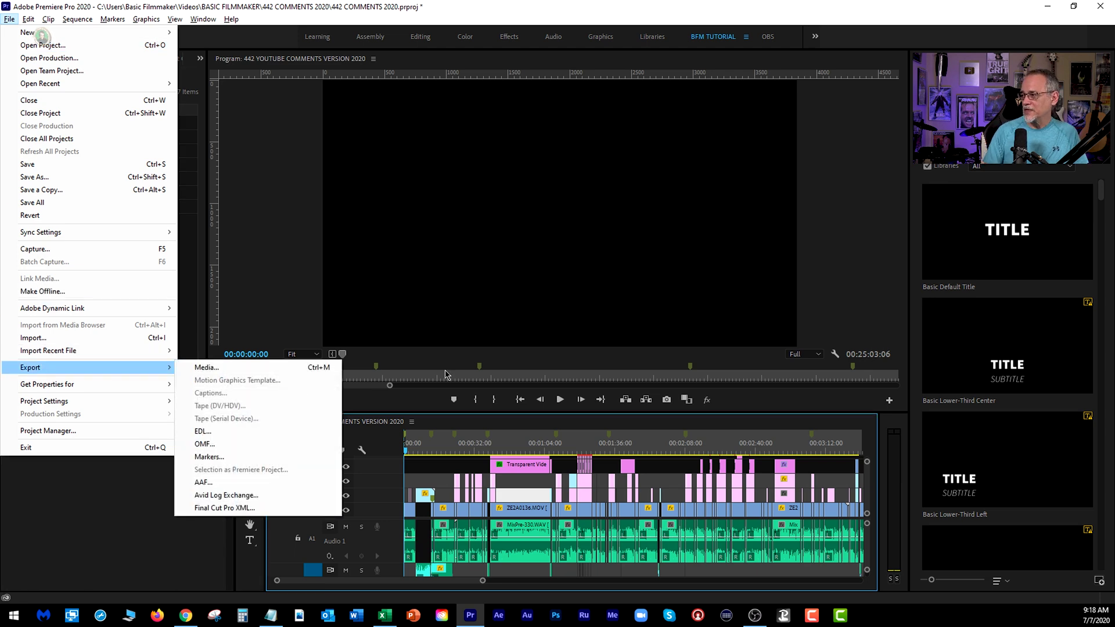
{"action": "left_click", "coordinate": [201, 392]}
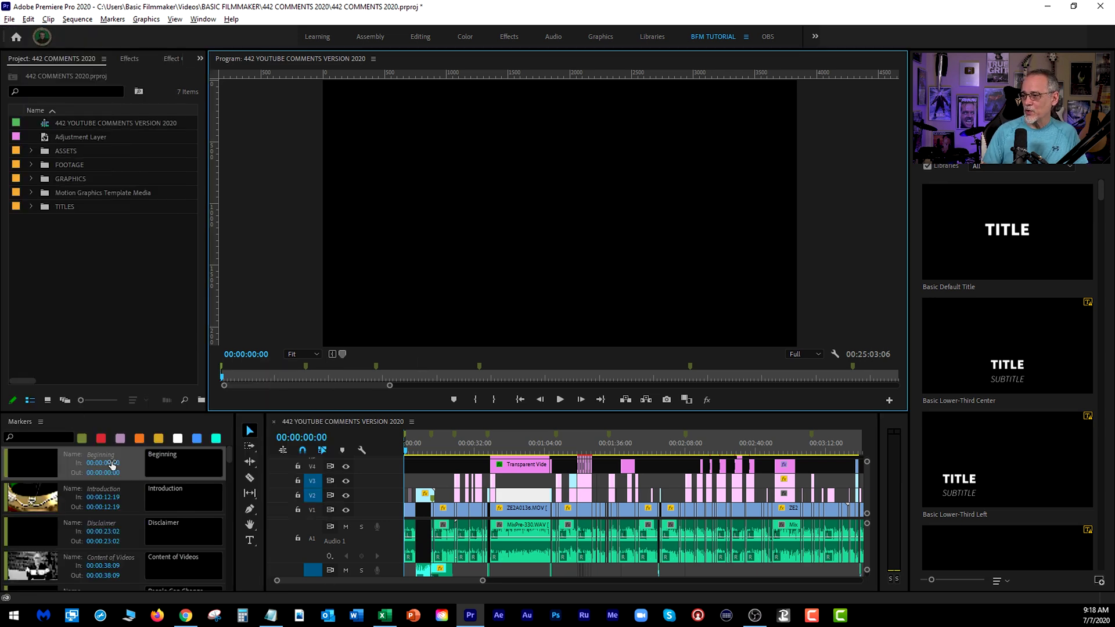
- Export the sequence markers in Web Page (*.html) format with the output file name TEST WEBPAGE MARKERS
{"action": "left_click", "coordinate": [11, 19]}
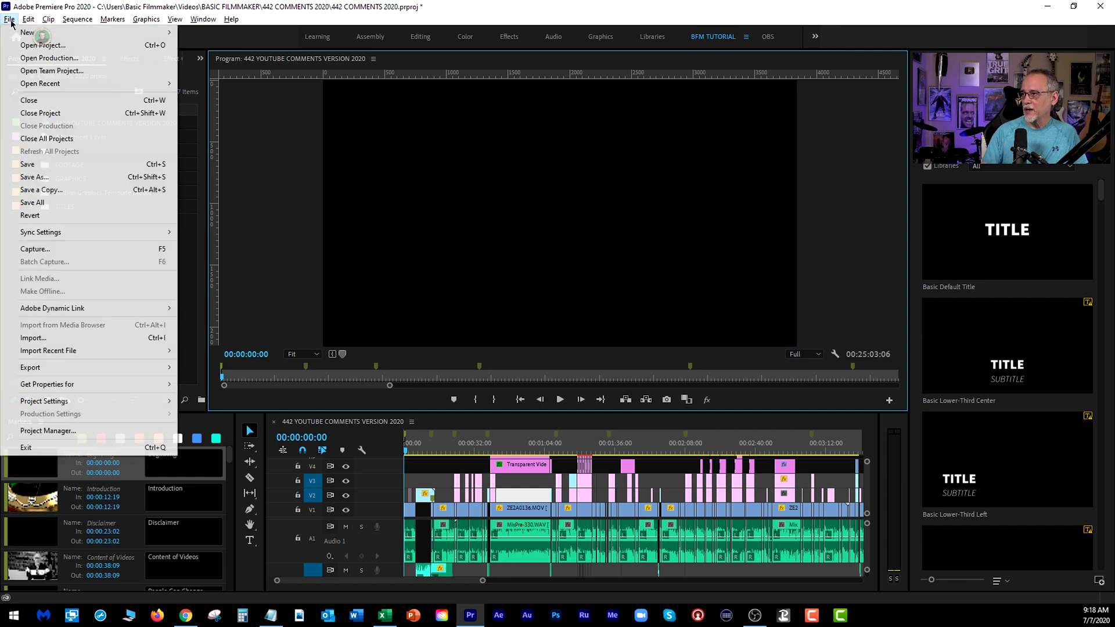
{"action": "mouse_move", "coordinate": [56, 374]}
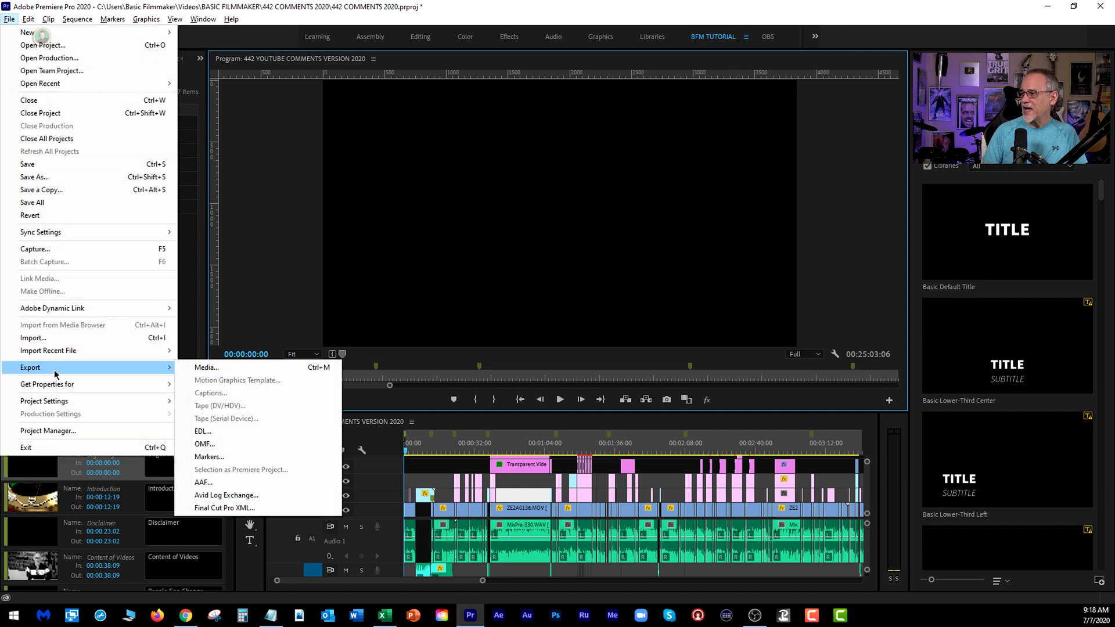
{"action": "left_click", "coordinate": [209, 457]}
{"action": "left_click", "coordinate": [525, 185]}
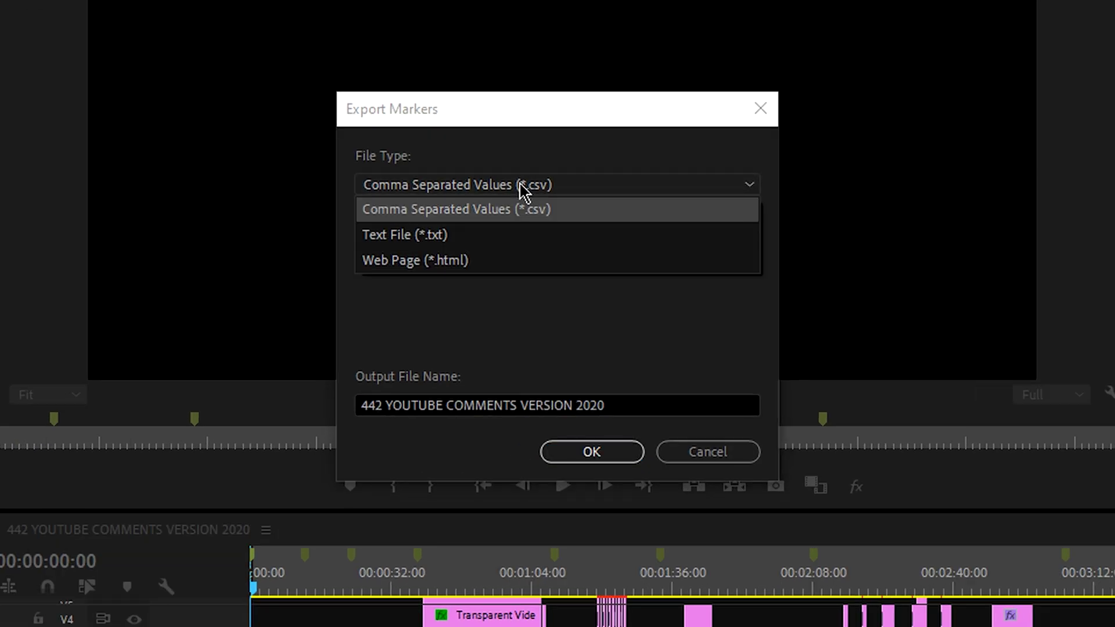
{"action": "left_click", "coordinate": [412, 262]}
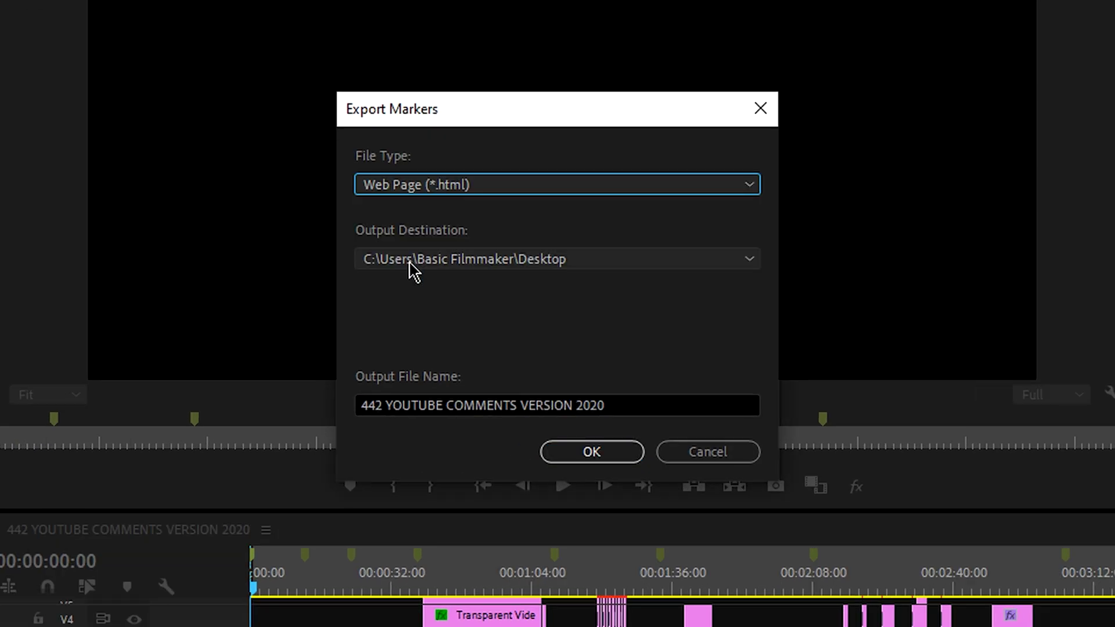
{"action": "left_click", "coordinate": [632, 401]}
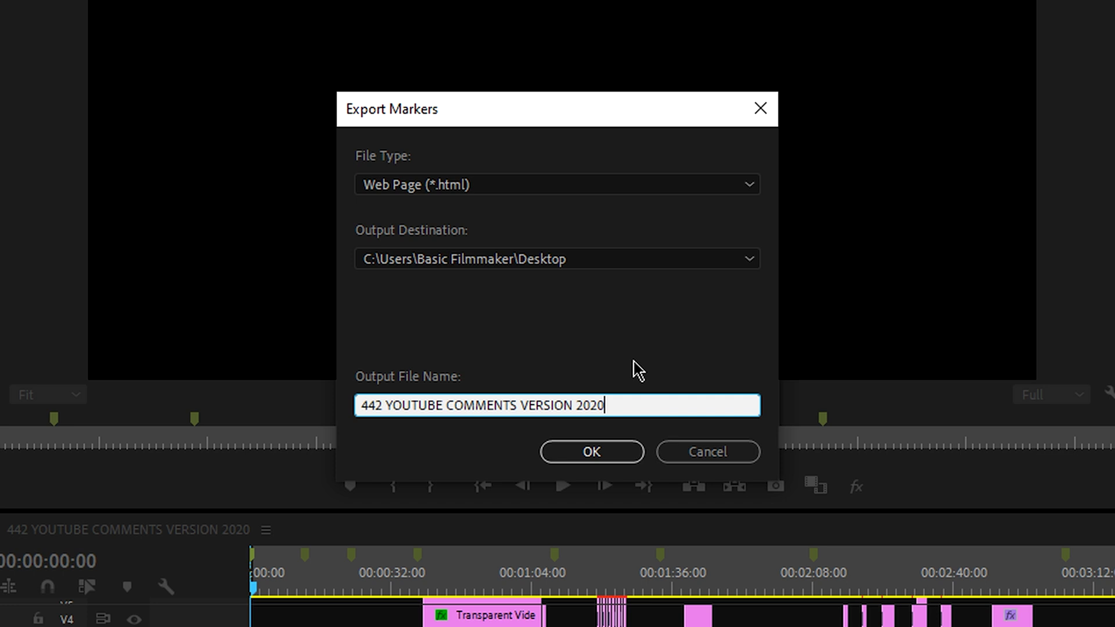
{"action": "key", "text": "ctrl+a"}
{"action": "type", "text": "TE"}
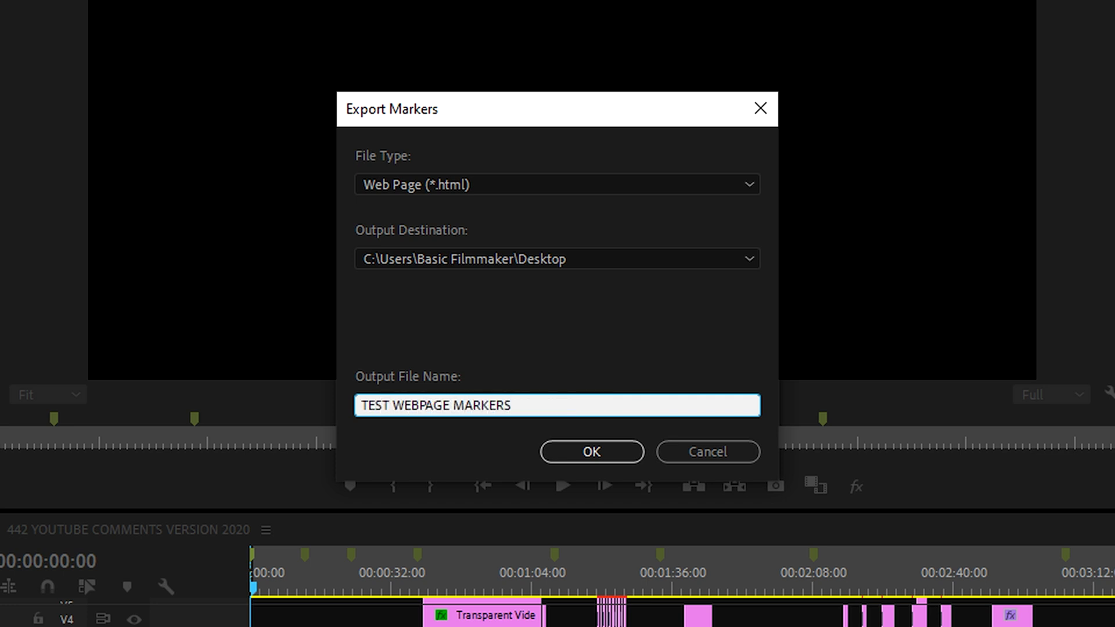
{"action": "key", "text": "Return"}
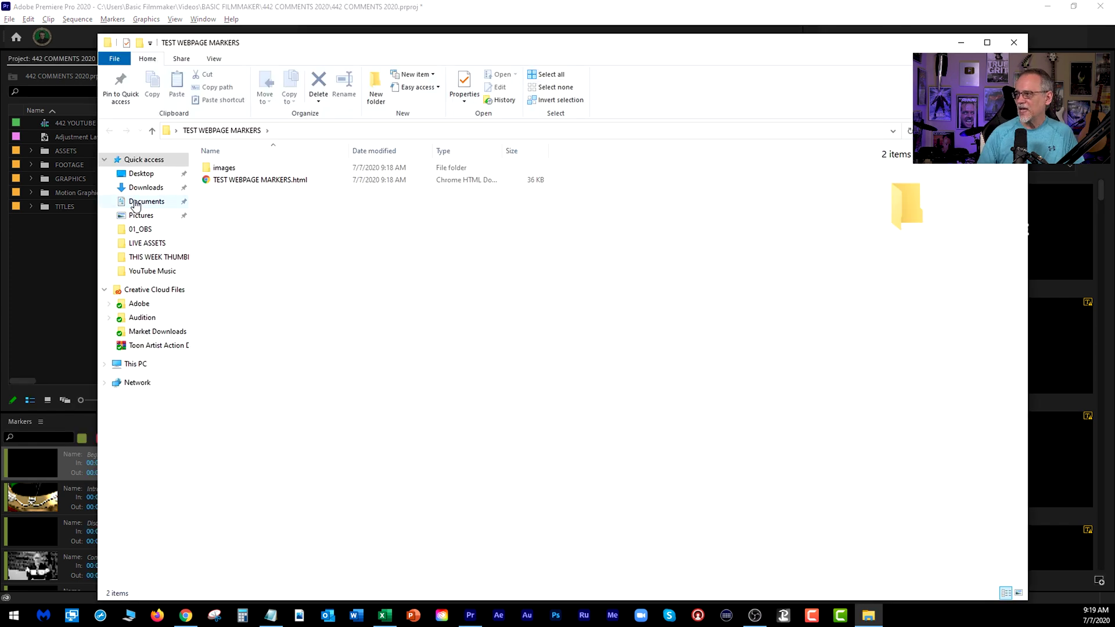
- View the marker thumbnails in the exported images folder and return to the TEST WEBPAGE MARKERS folder
{"action": "left_click", "coordinate": [261, 183]}
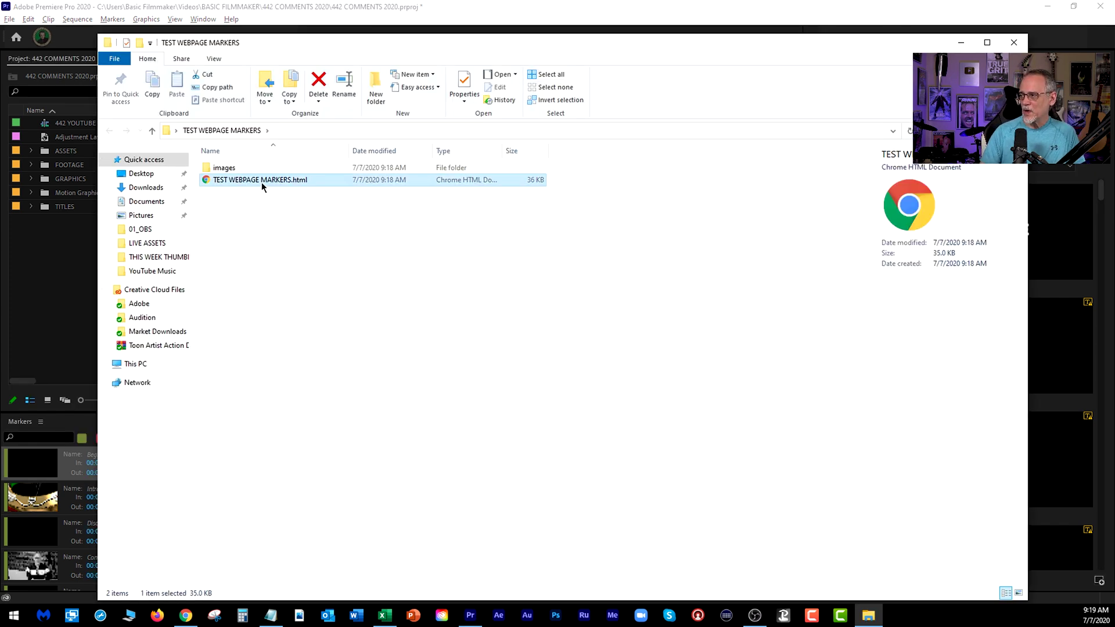
{"action": "double_click", "coordinate": [224, 168]}
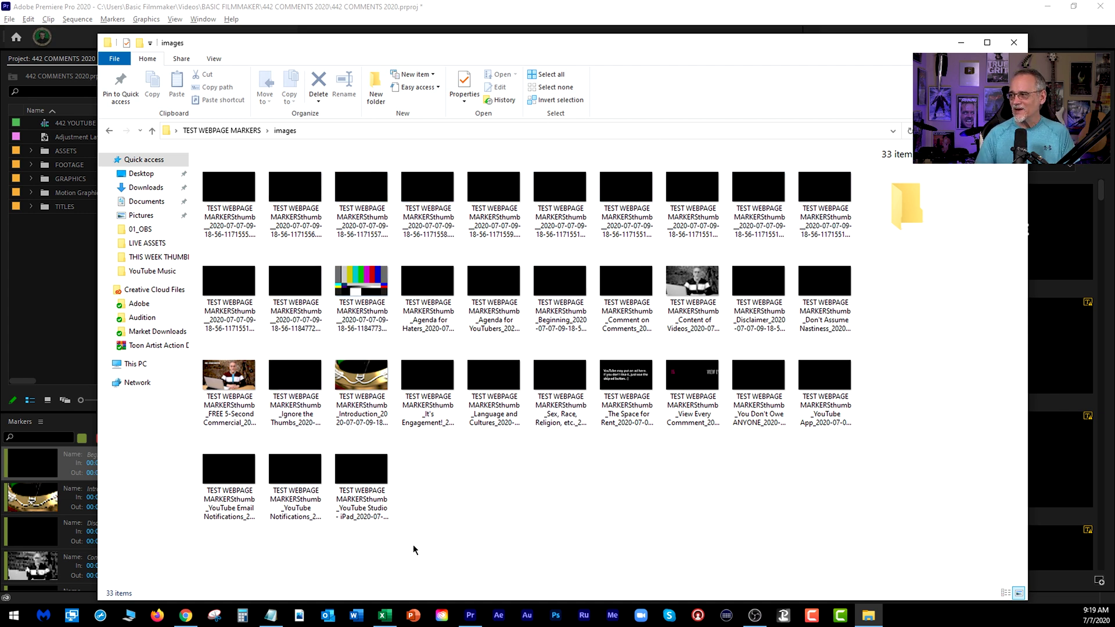
{"action": "key", "text": "alt+Left"}
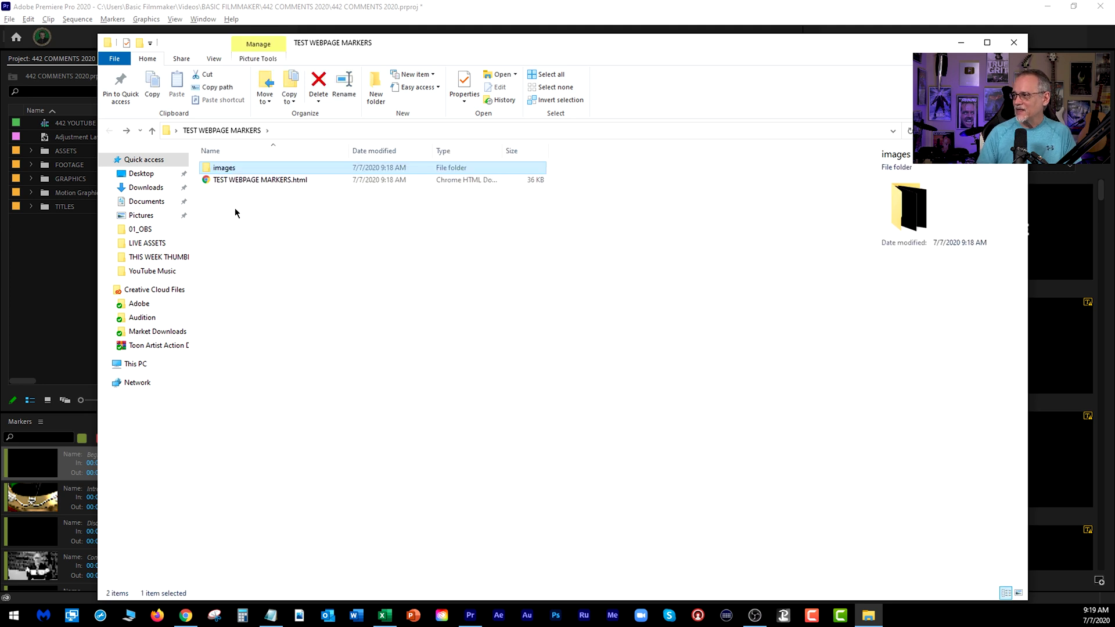
- Open TEST WEBPAGE MARKERS.html in Chrome and examine the exported marker table with its thumbnails
{"action": "left_click", "coordinate": [228, 184]}
{"action": "double_click", "coordinate": [228, 185]}
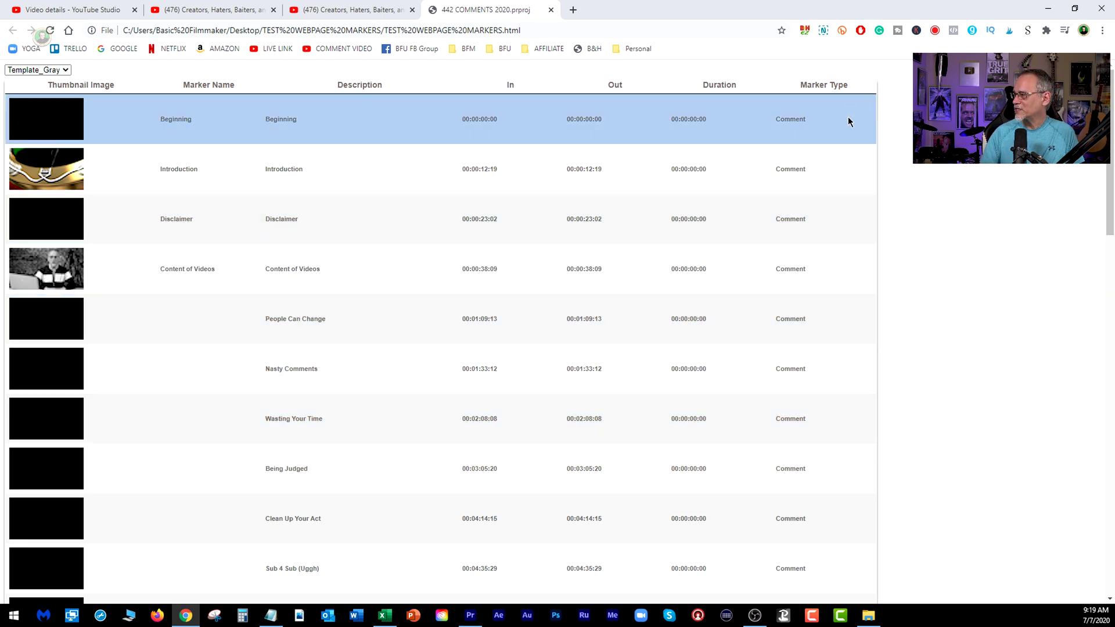
{"action": "scroll", "coordinate": [58, 178], "scroll_direction": "down", "scroll_amount": 9}
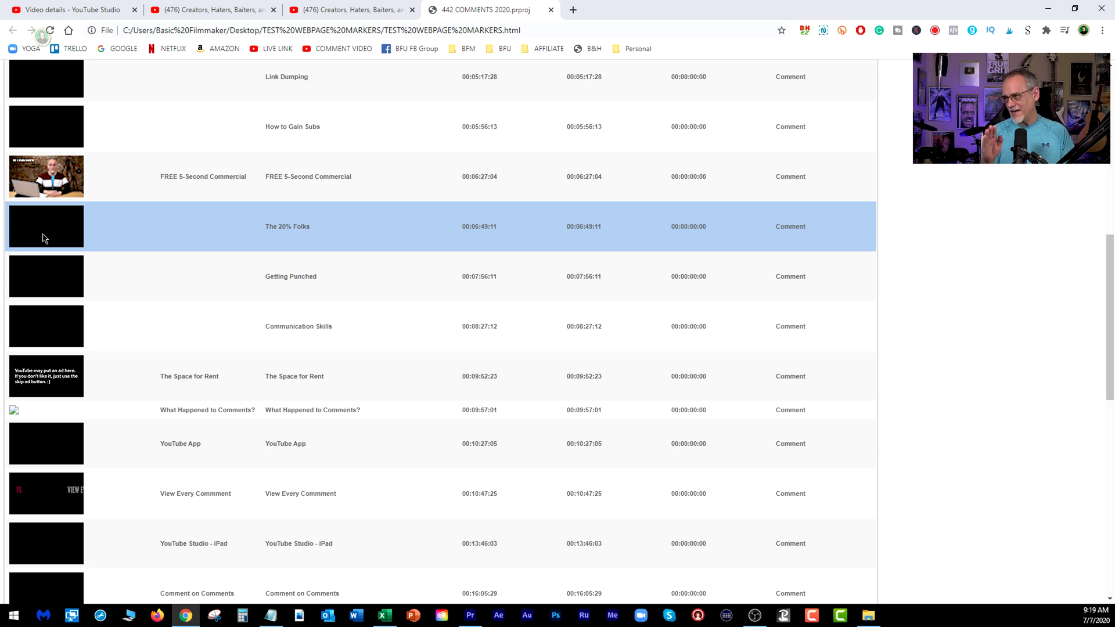
- Switch to Premiere Pro and play the sequence briefly from the marker at 00:01:09:13 to view the title there
{"action": "key", "text": "alt+Tab"}
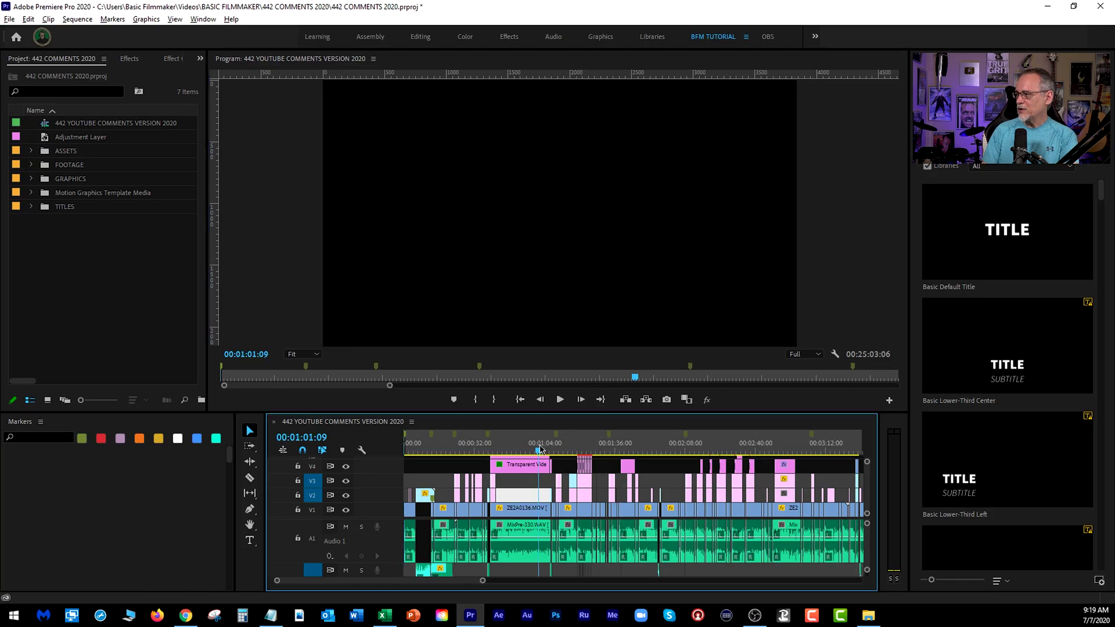
{"action": "left_click_drag", "start_coordinate": [540, 449], "coordinate": [556, 447]}
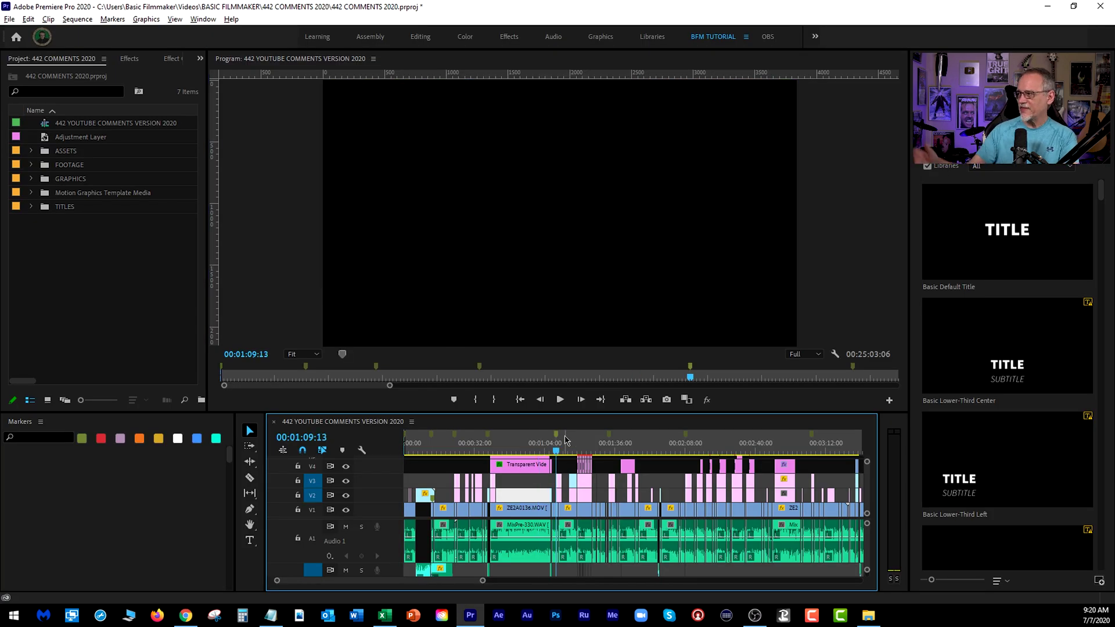
{"action": "key", "text": "space"}
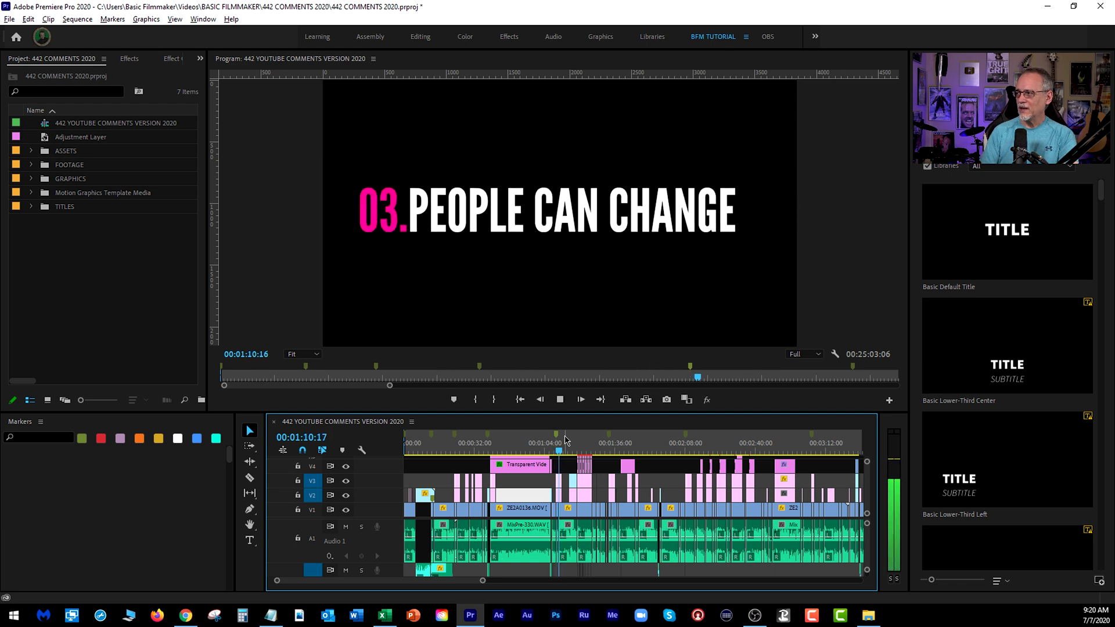
{"action": "key", "text": "space"}
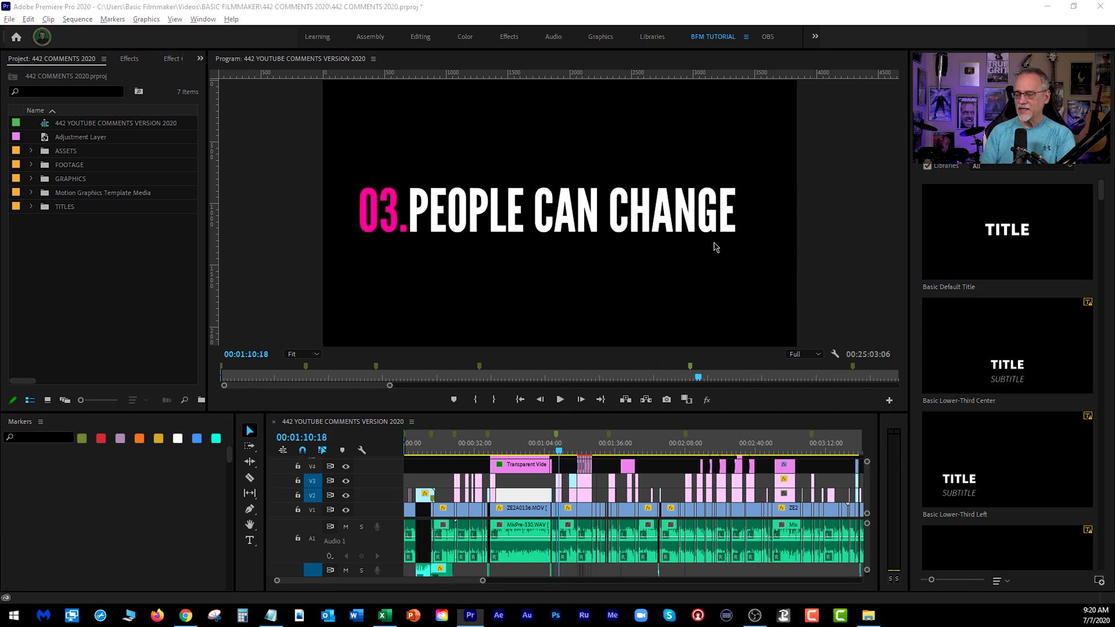
- Switch back to the exported marker web page in Chrome, look through its rows, and select the whole table
{"action": "key", "text": "alt+Tab"}
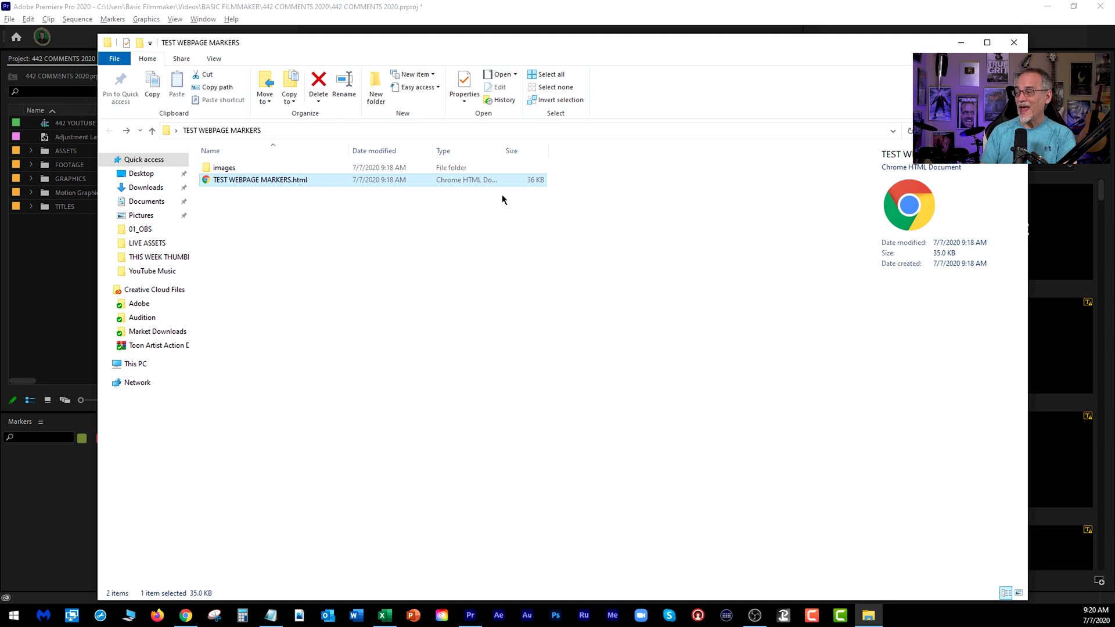
{"action": "key", "text": "Return"}
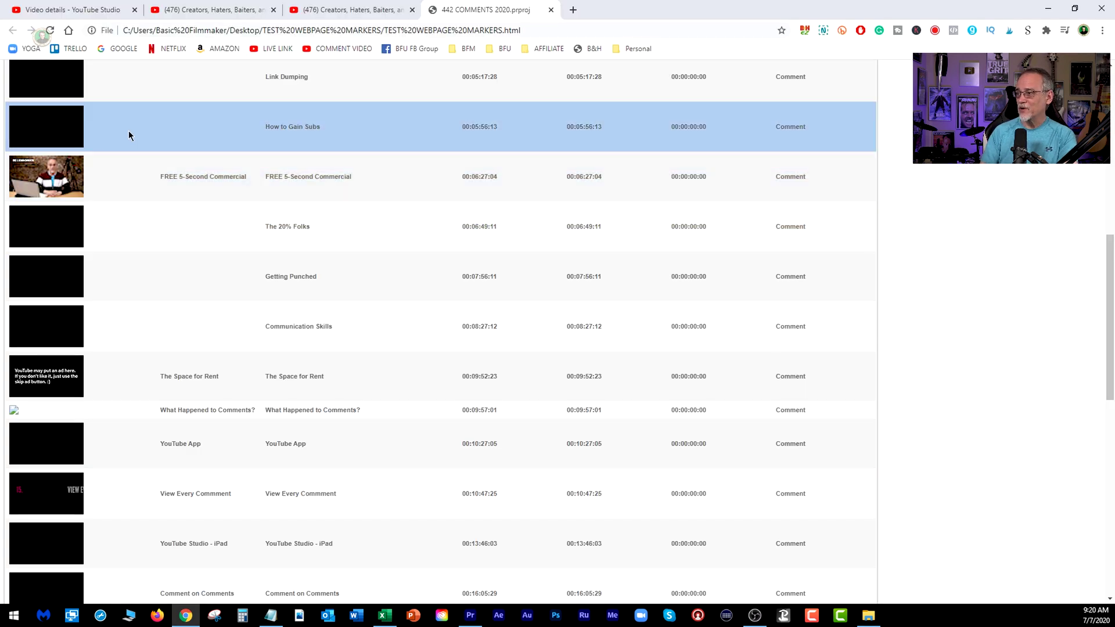
{"action": "scroll", "coordinate": [102, 149], "scroll_direction": "up", "scroll_amount": 2}
{"action": "scroll", "coordinate": [63, 223], "scroll_direction": "down", "scroll_amount": 1}
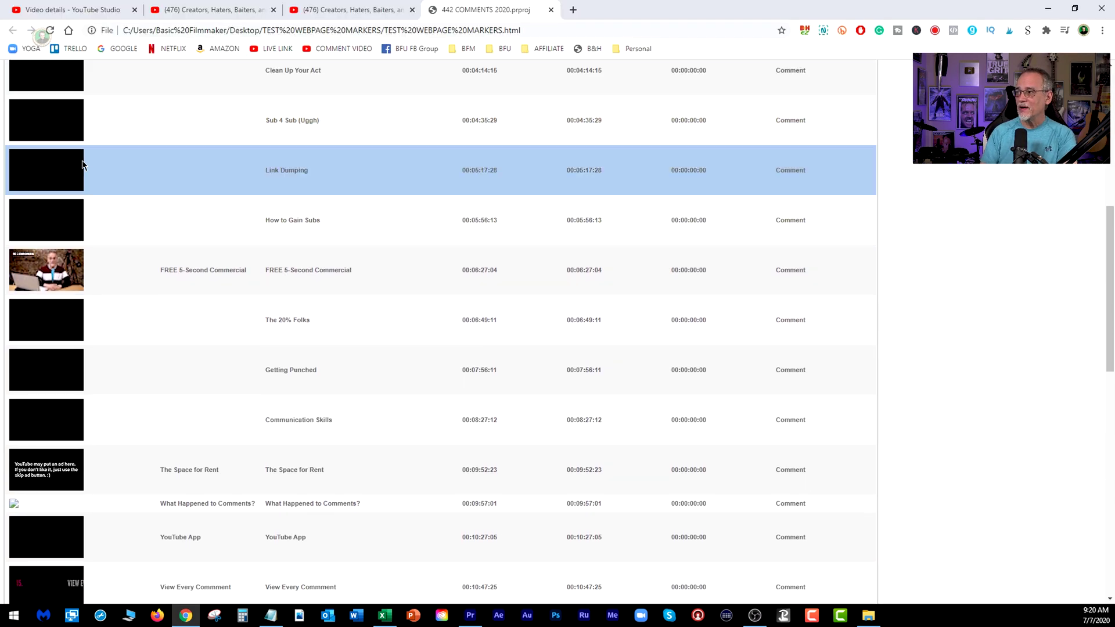
{"action": "scroll", "coordinate": [89, 142], "scroll_direction": "up", "scroll_amount": 8}
{"action": "scroll", "coordinate": [334, 301], "scroll_direction": "down", "scroll_amount": 10}
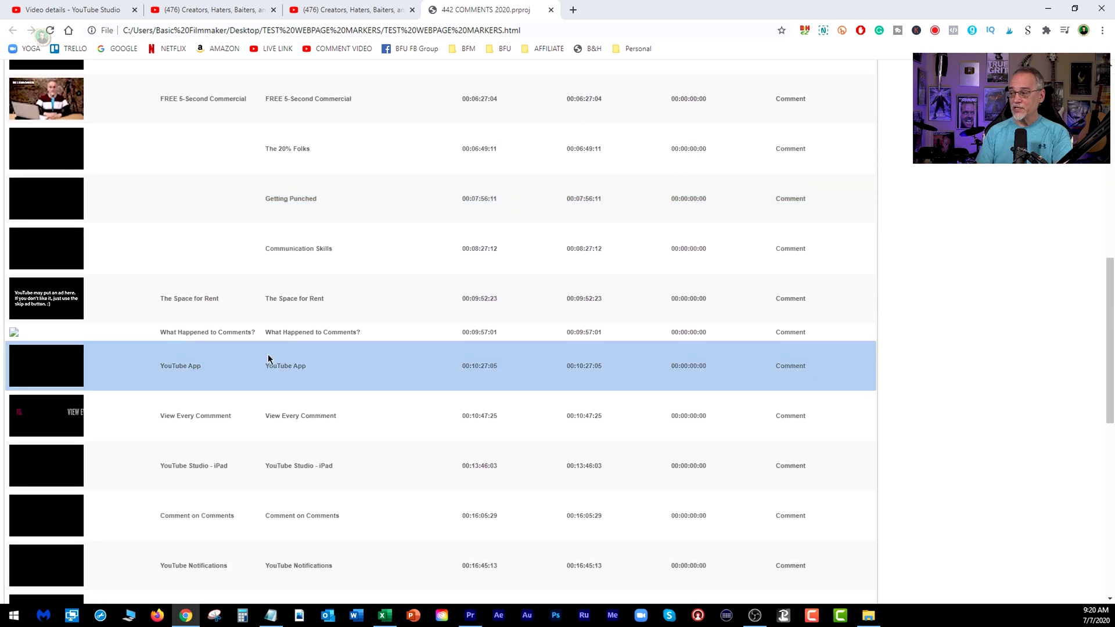
{"action": "left_click_drag", "start_coordinate": [236, 209], "coordinate": [12, 5]}
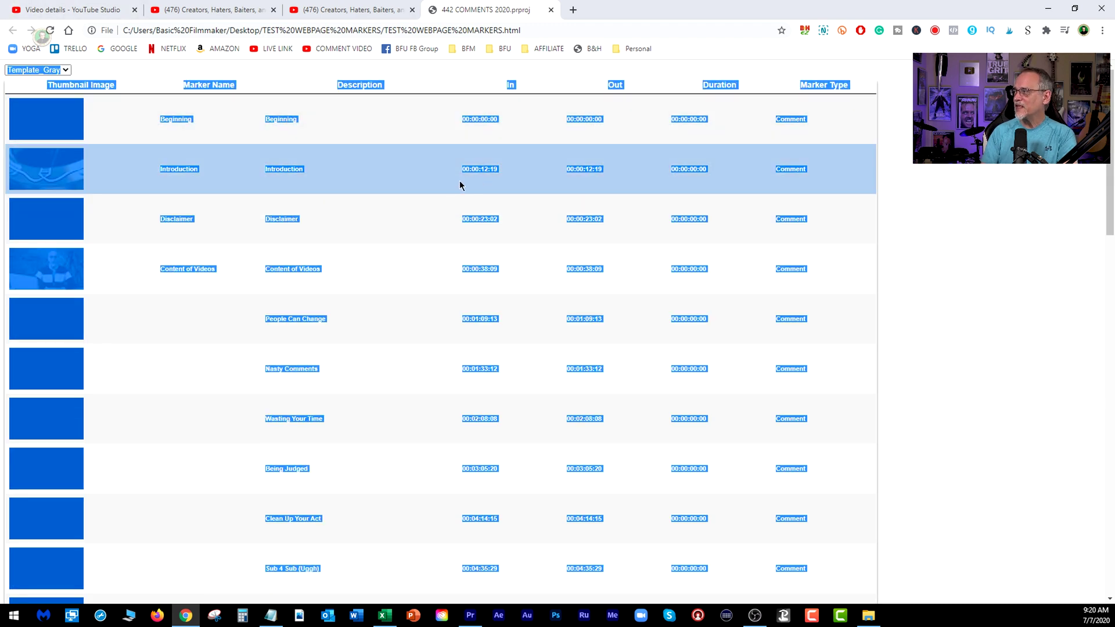